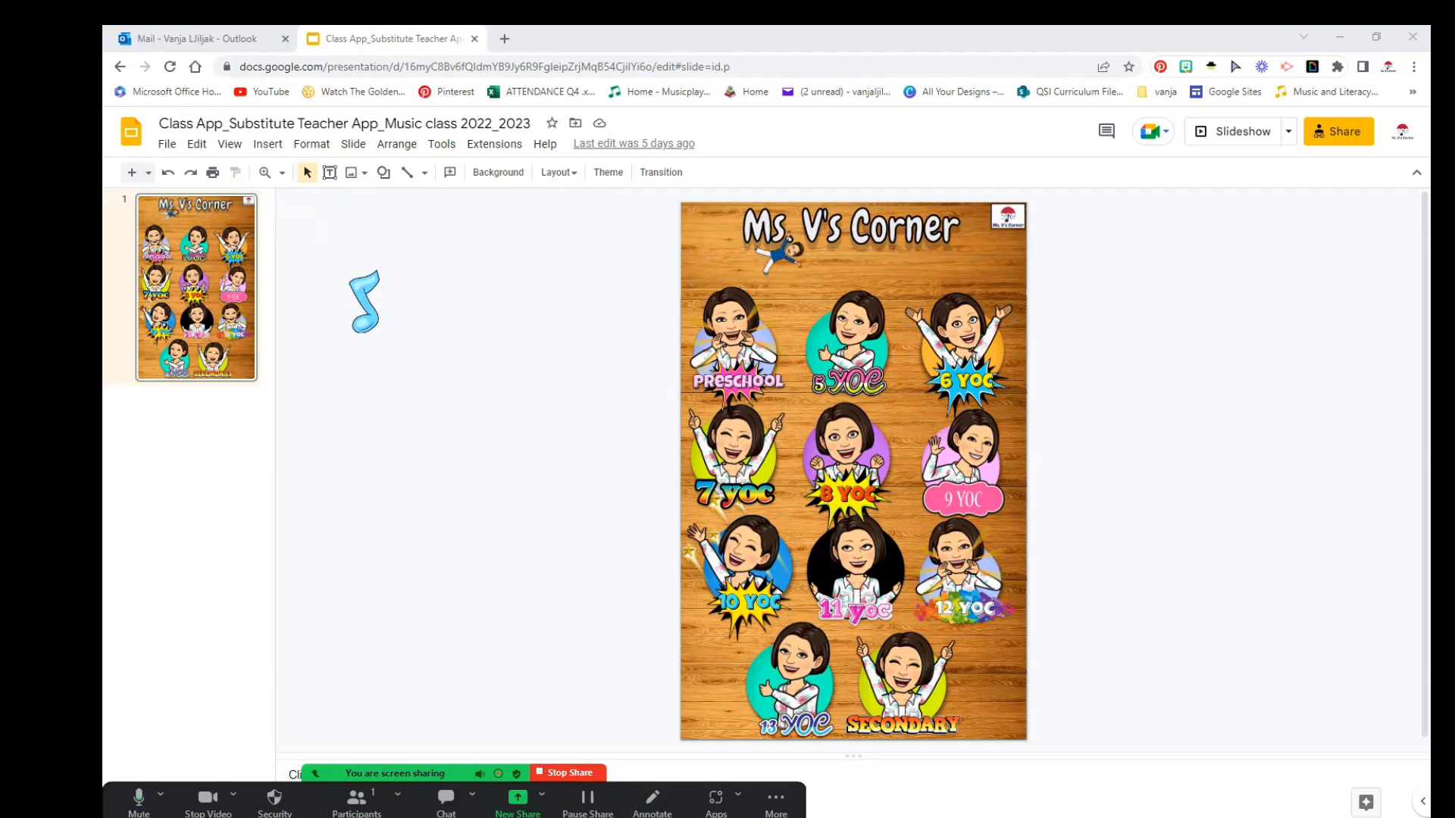
# Set the presentation's page size to a custom 9 × 14 inches
pyautogui.click(166, 144)
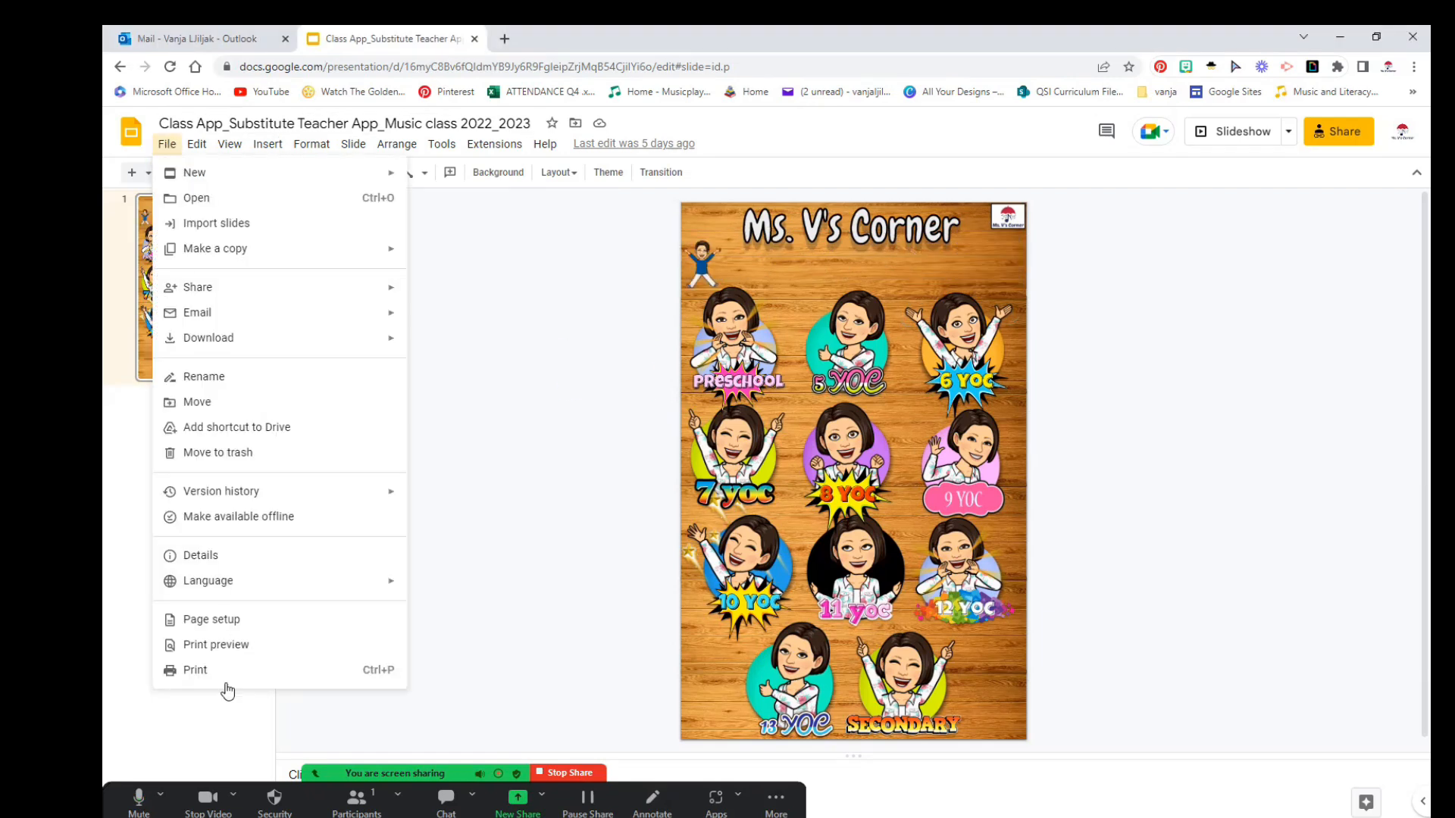
pyautogui.click(182, 620)
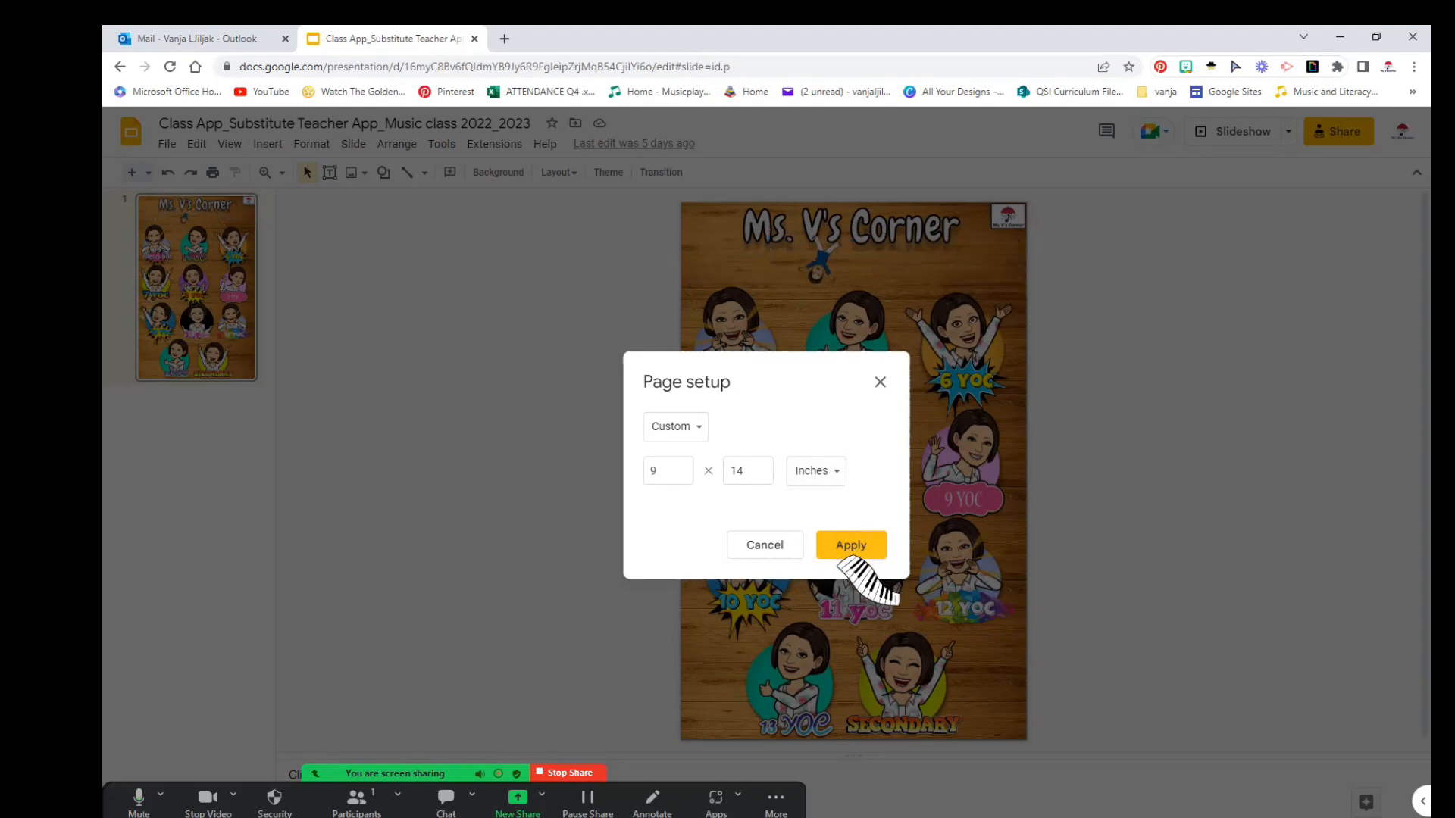
pyautogui.click(845, 546)
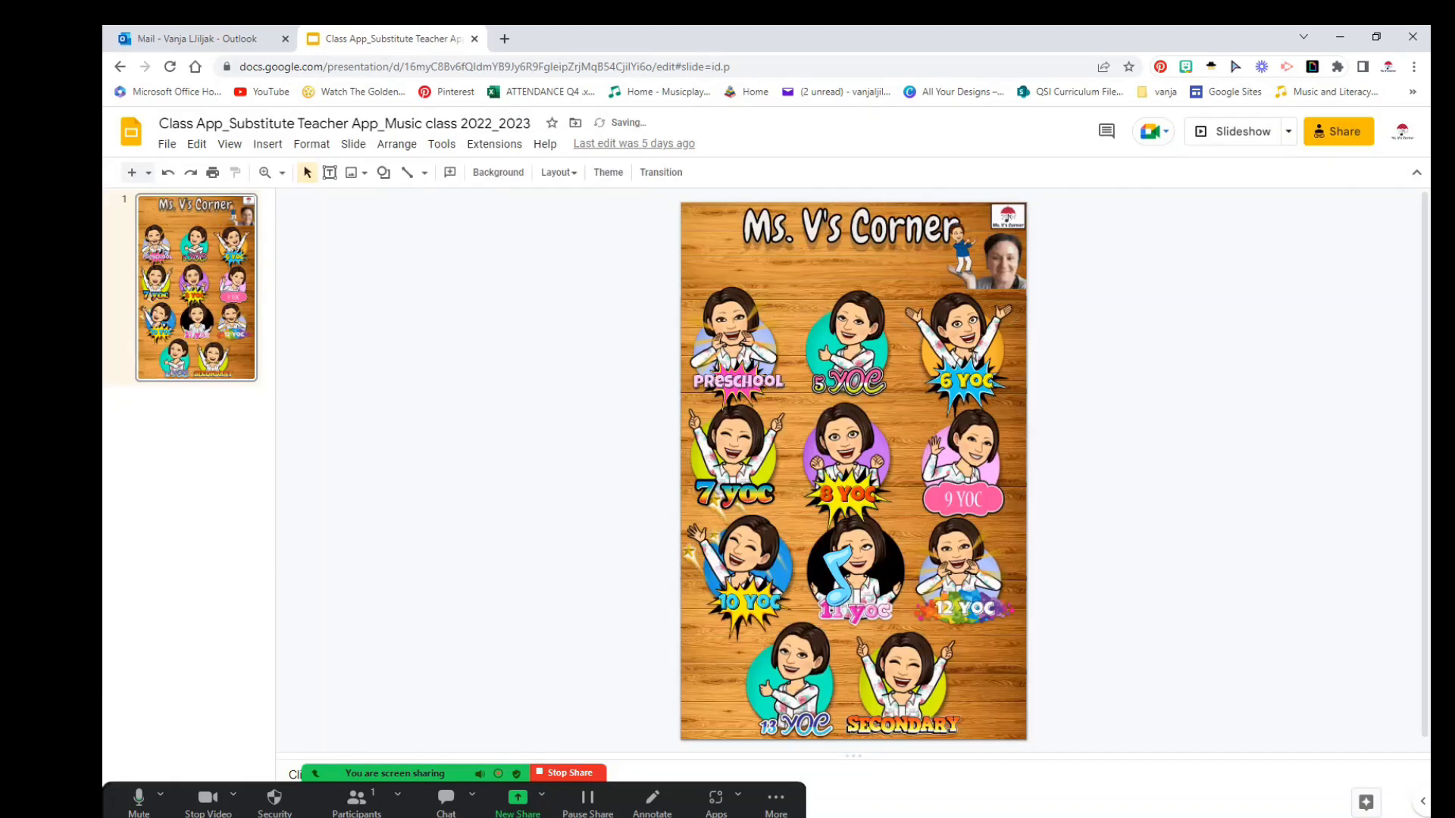
# Examine the slide's full-page background and the presentation link attached to the Preschool character
pyautogui.click(852, 485)
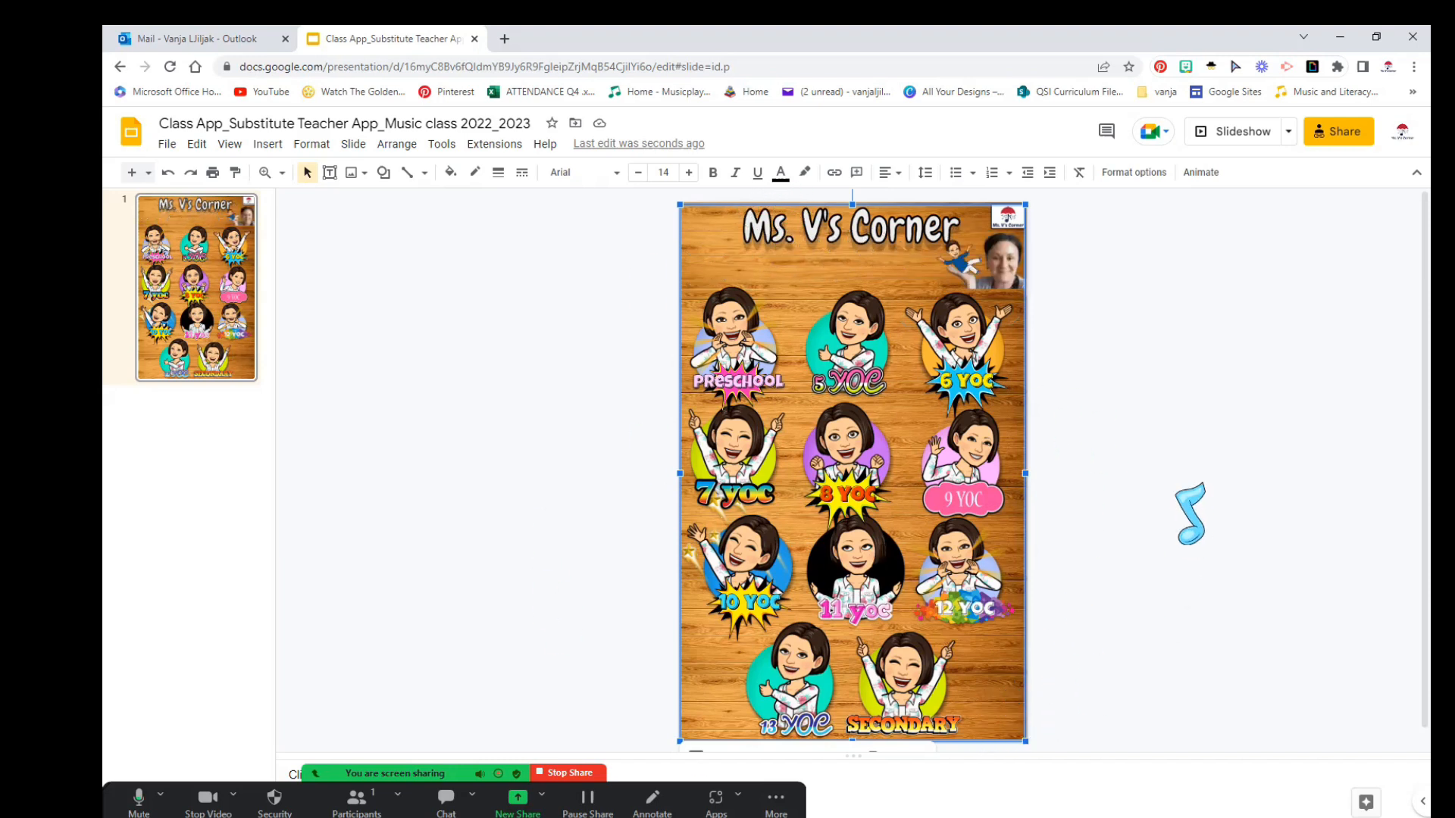
pyautogui.press('Escape')
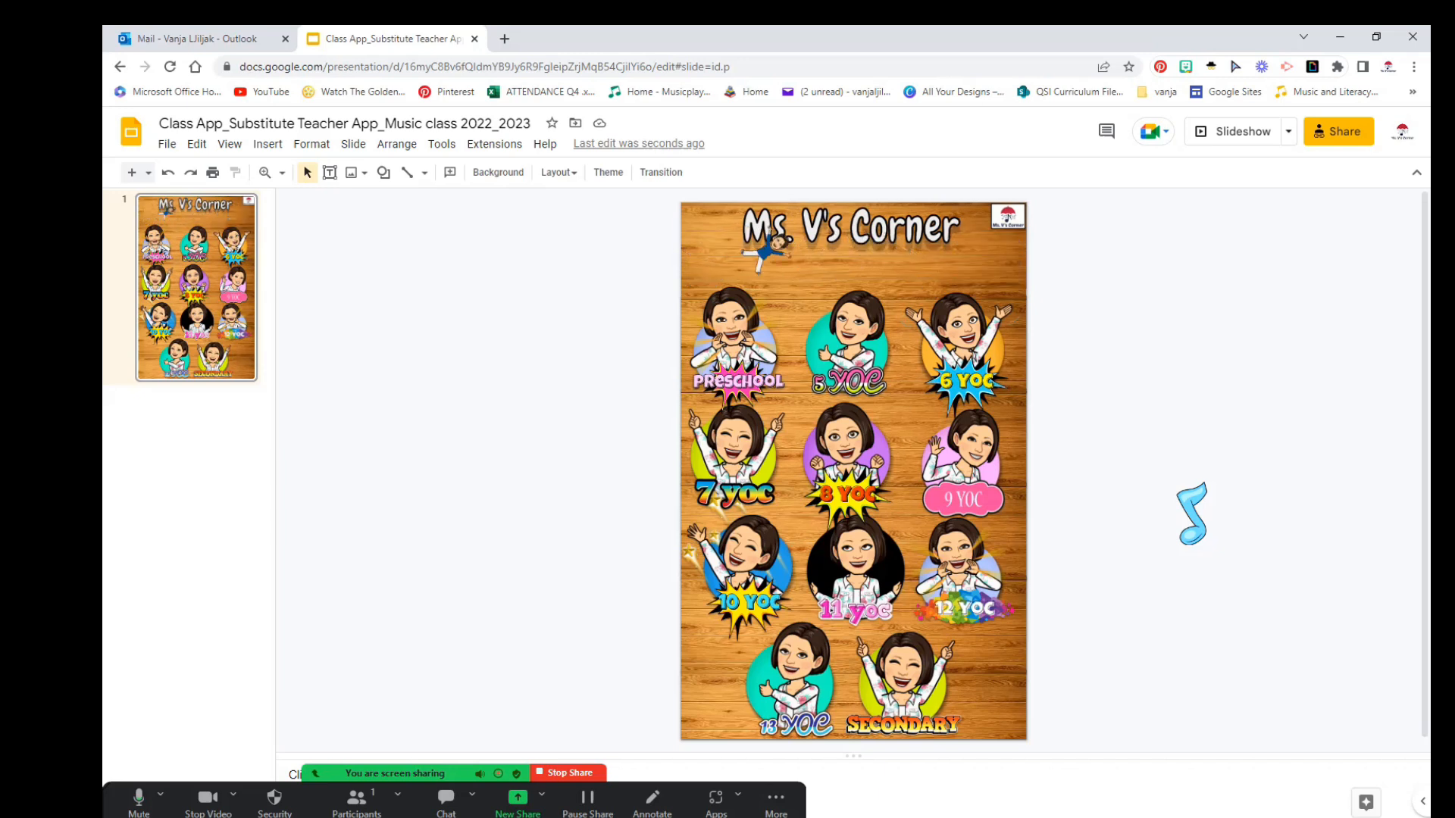
pyautogui.click(718, 351)
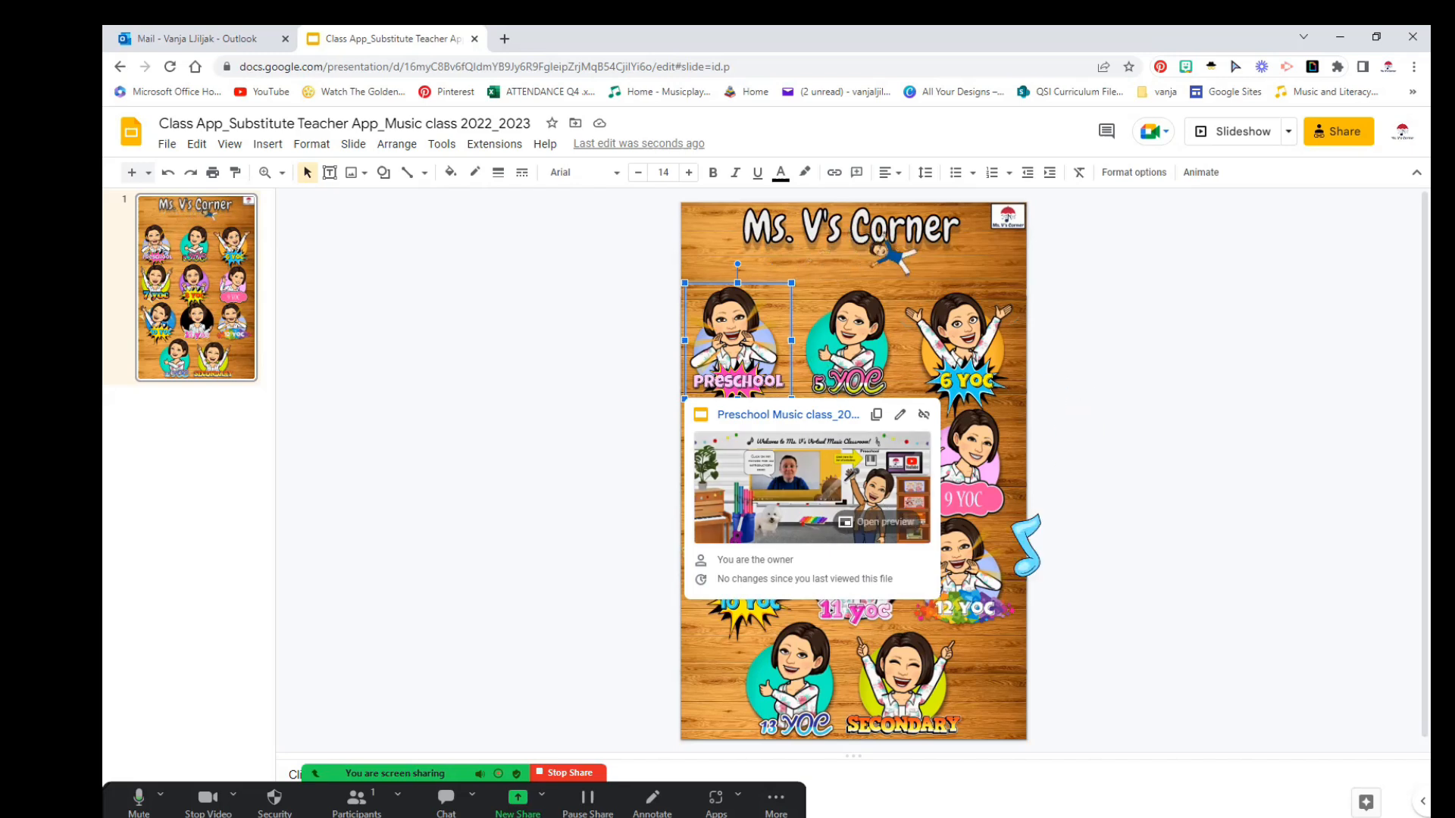
pyautogui.click(1159, 473)
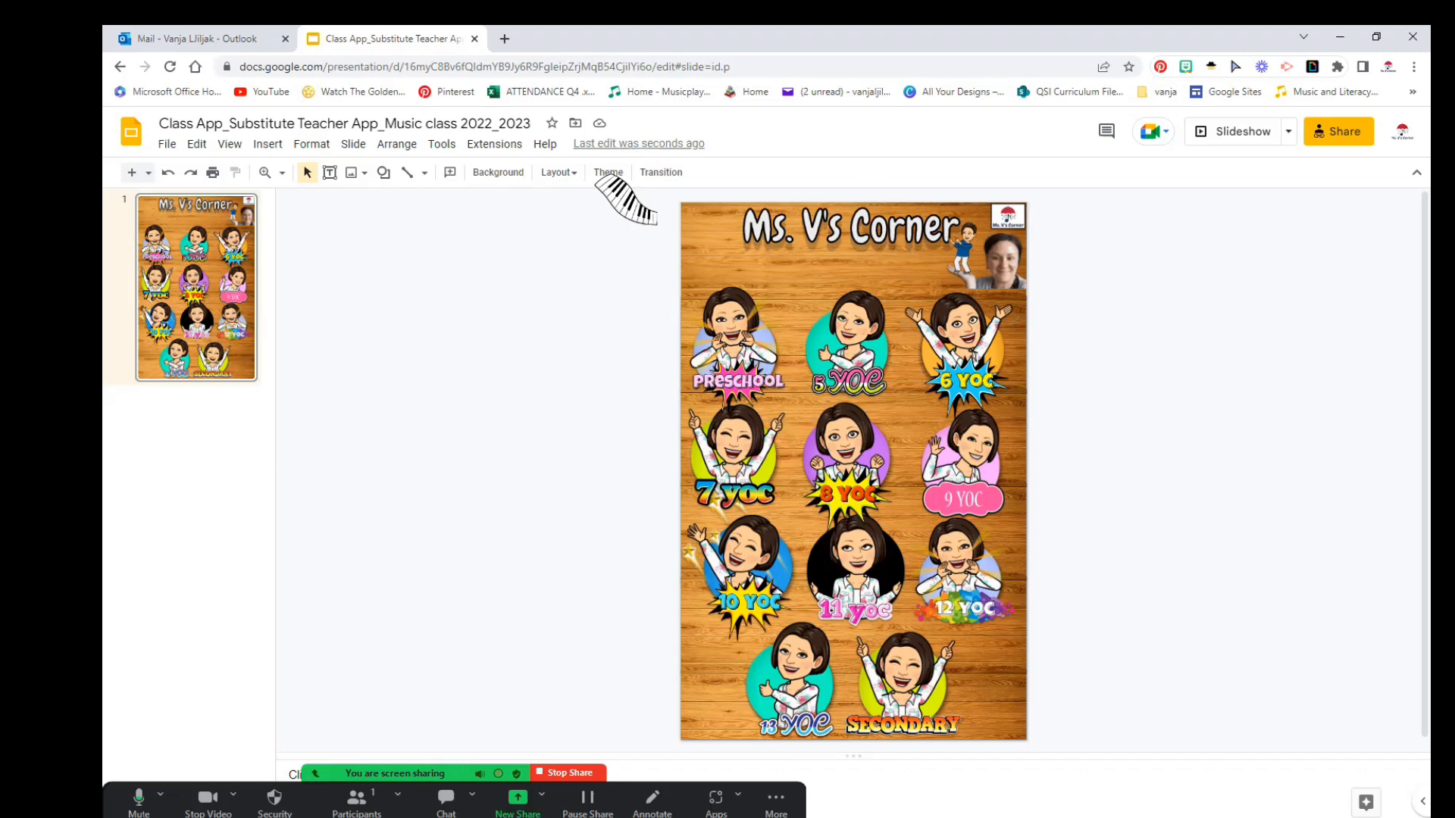
pyautogui.click(736, 345)
pyautogui.click(735, 348)
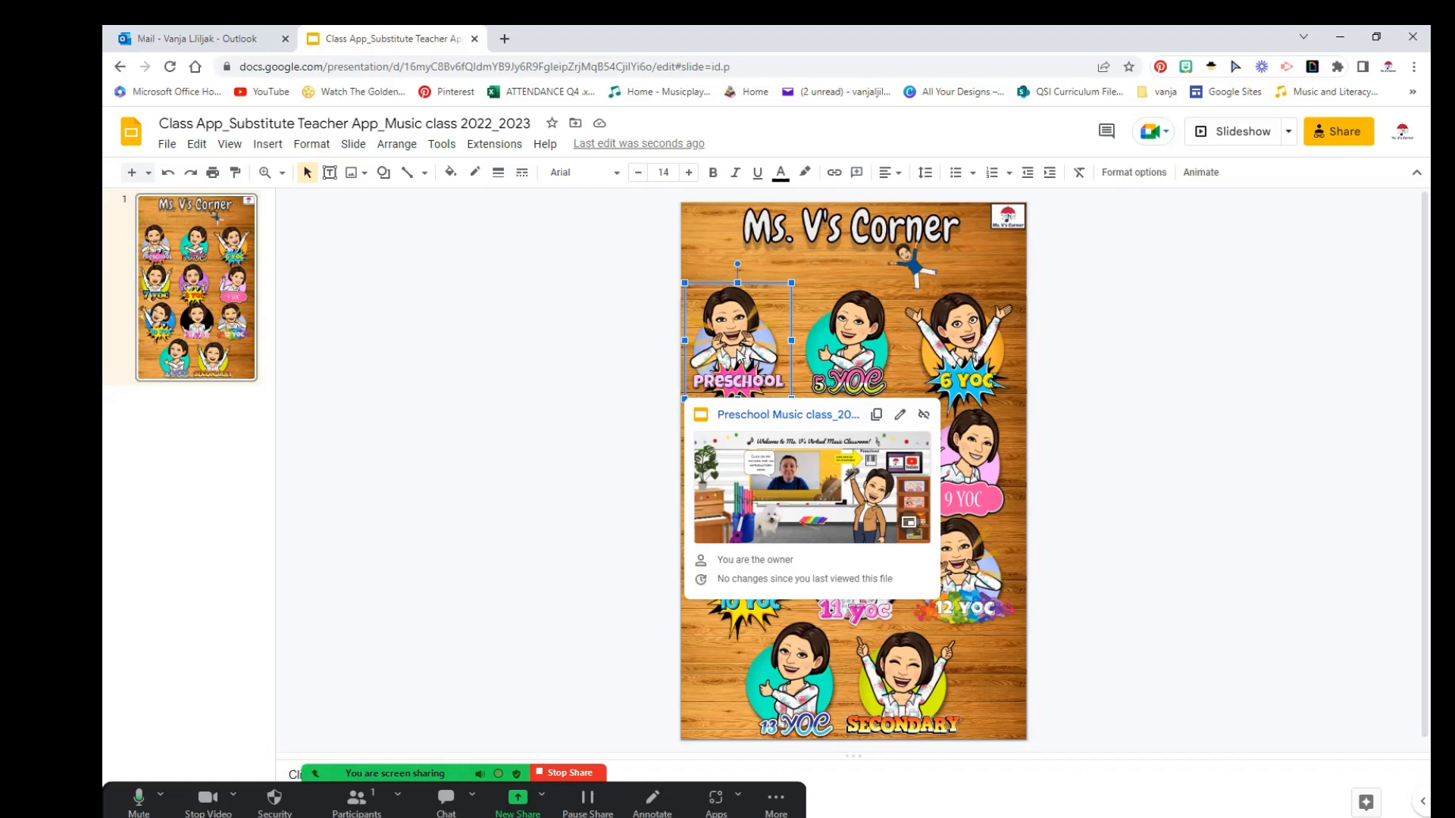
# Open the Preschool Music class_2023 presentation from the Slides home page and look through its slides
pyautogui.click(731, 414)
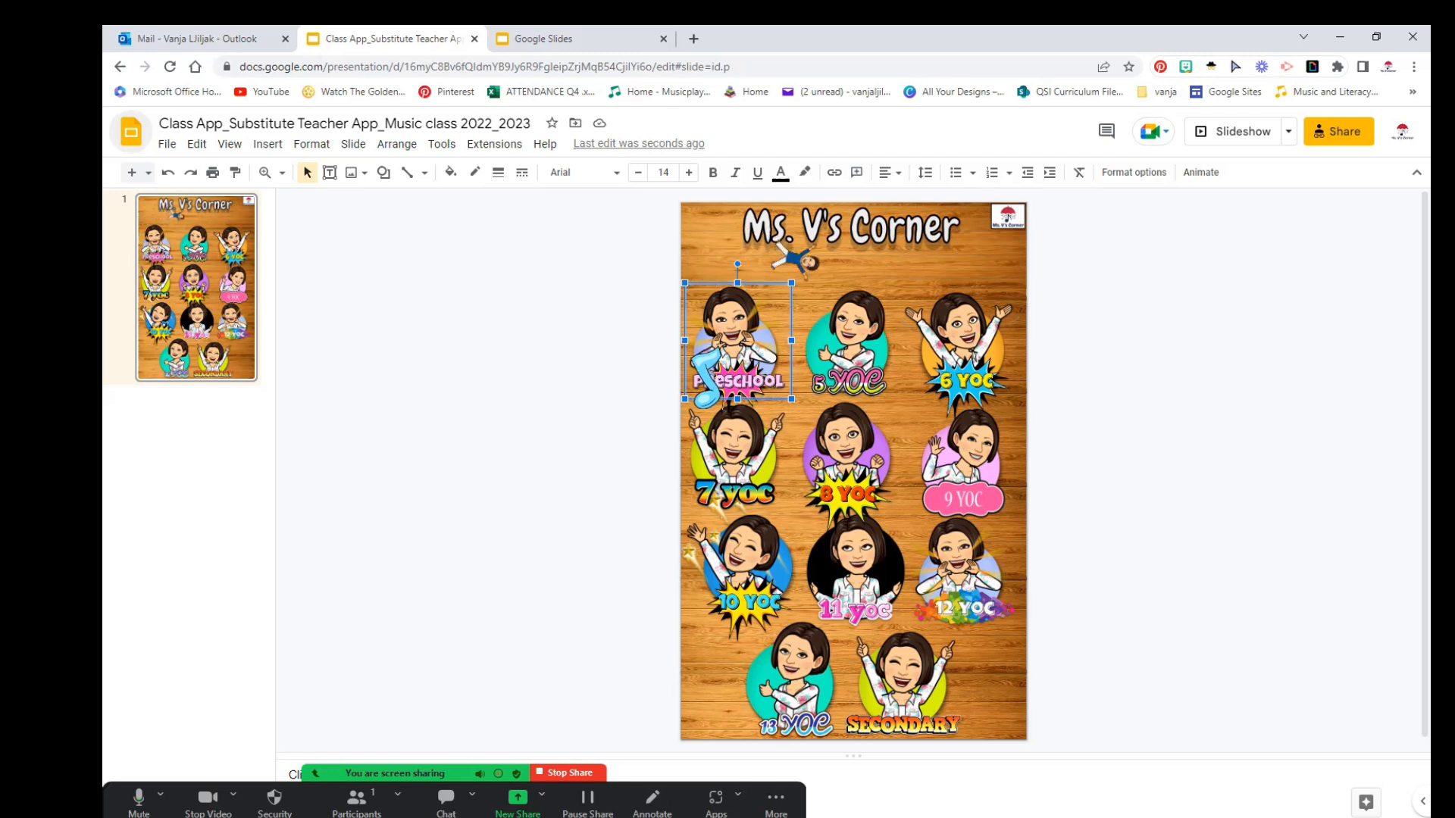
pyautogui.click(591, 31)
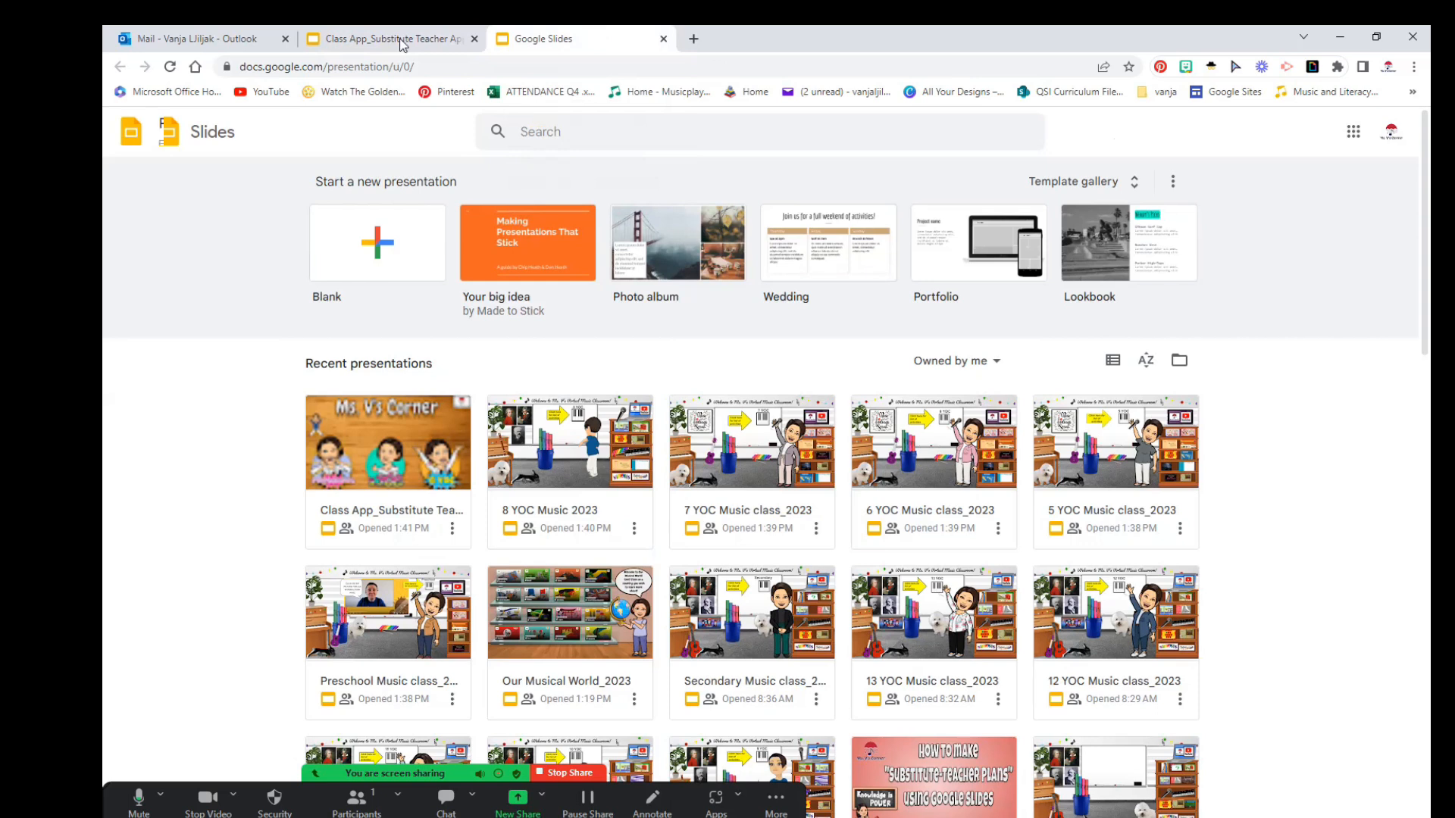
pyautogui.click(241, 603)
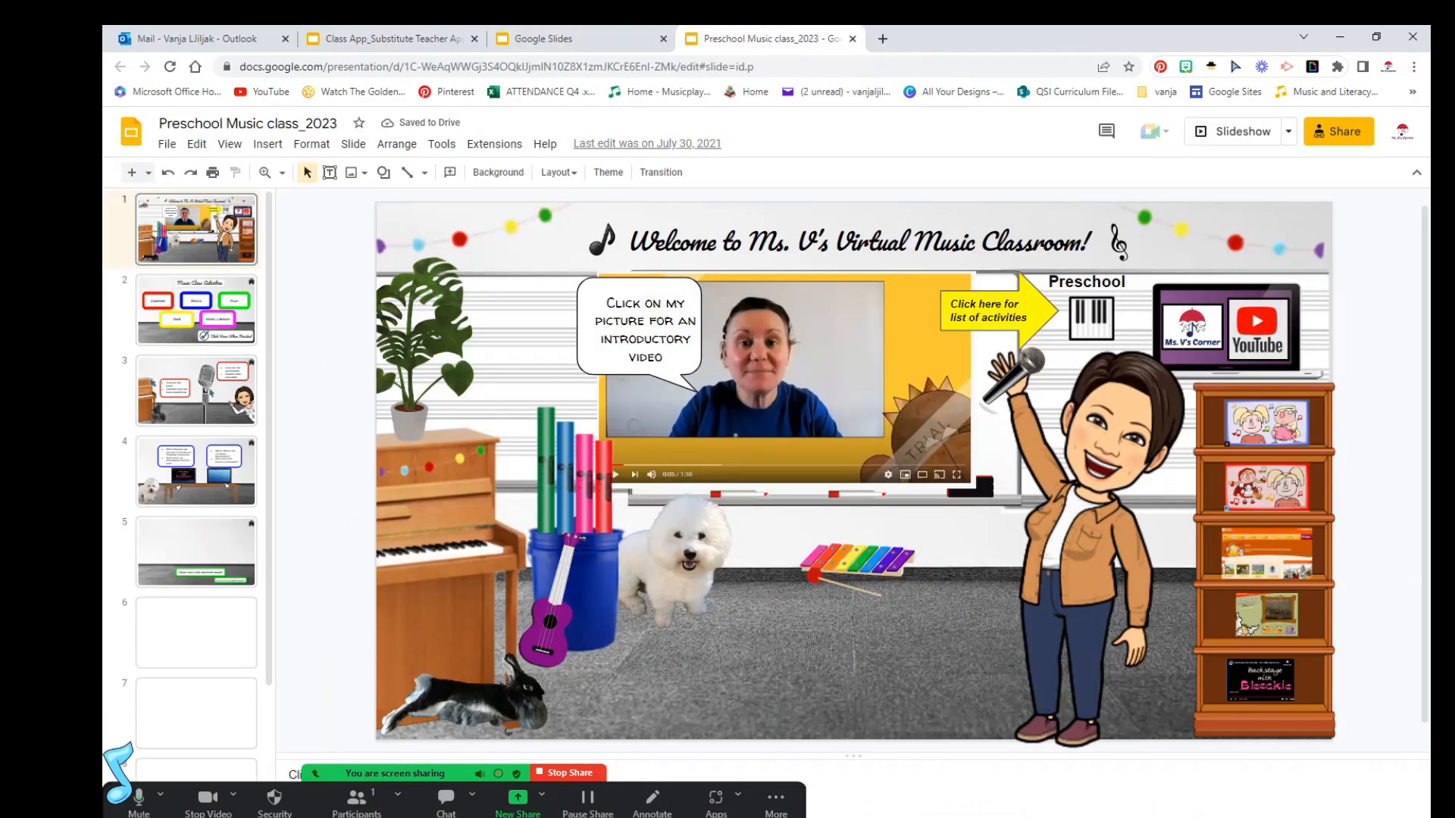
pyautogui.scroll(-2, 197, 485)
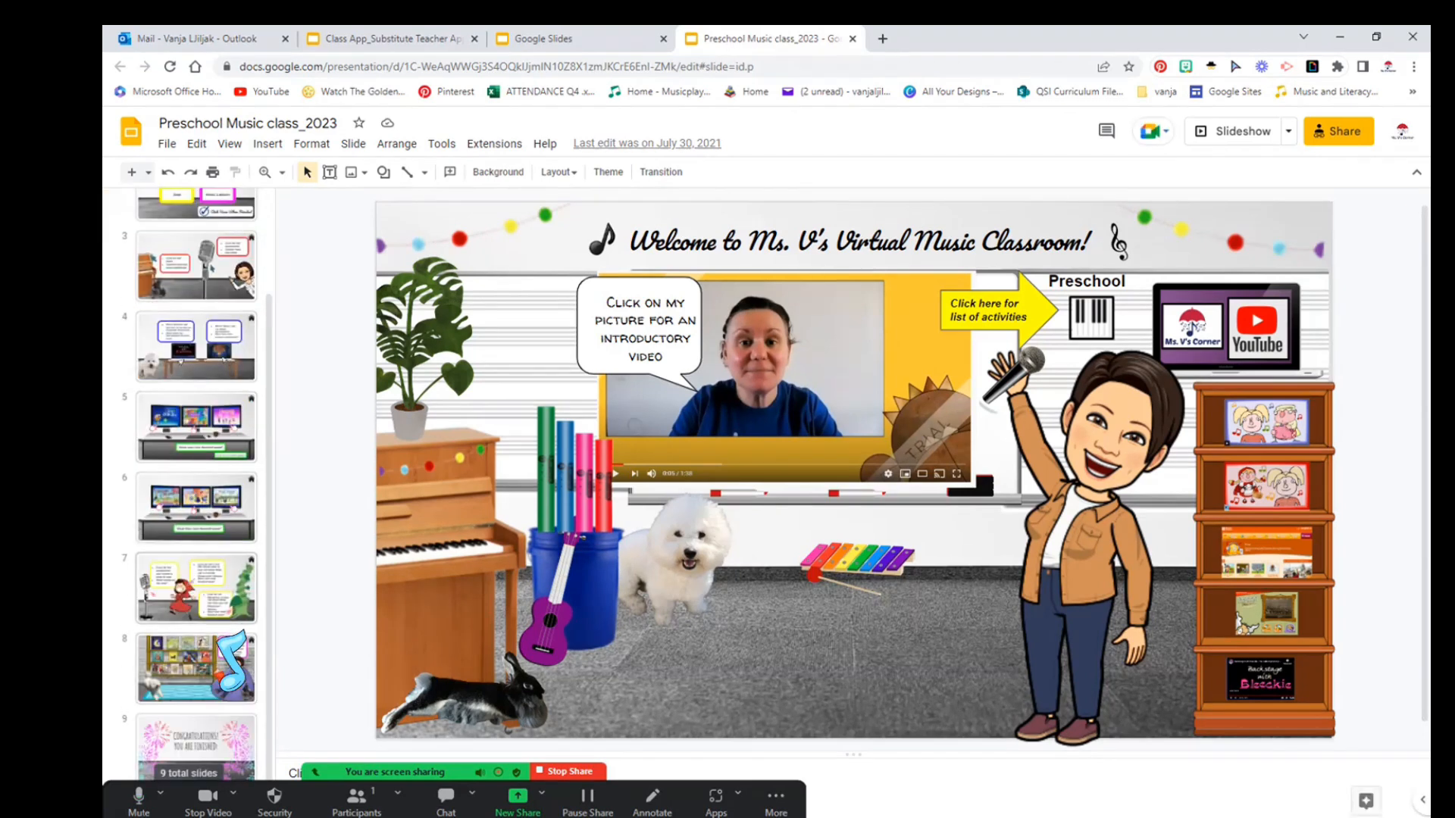
pyautogui.scroll(2, 196, 485)
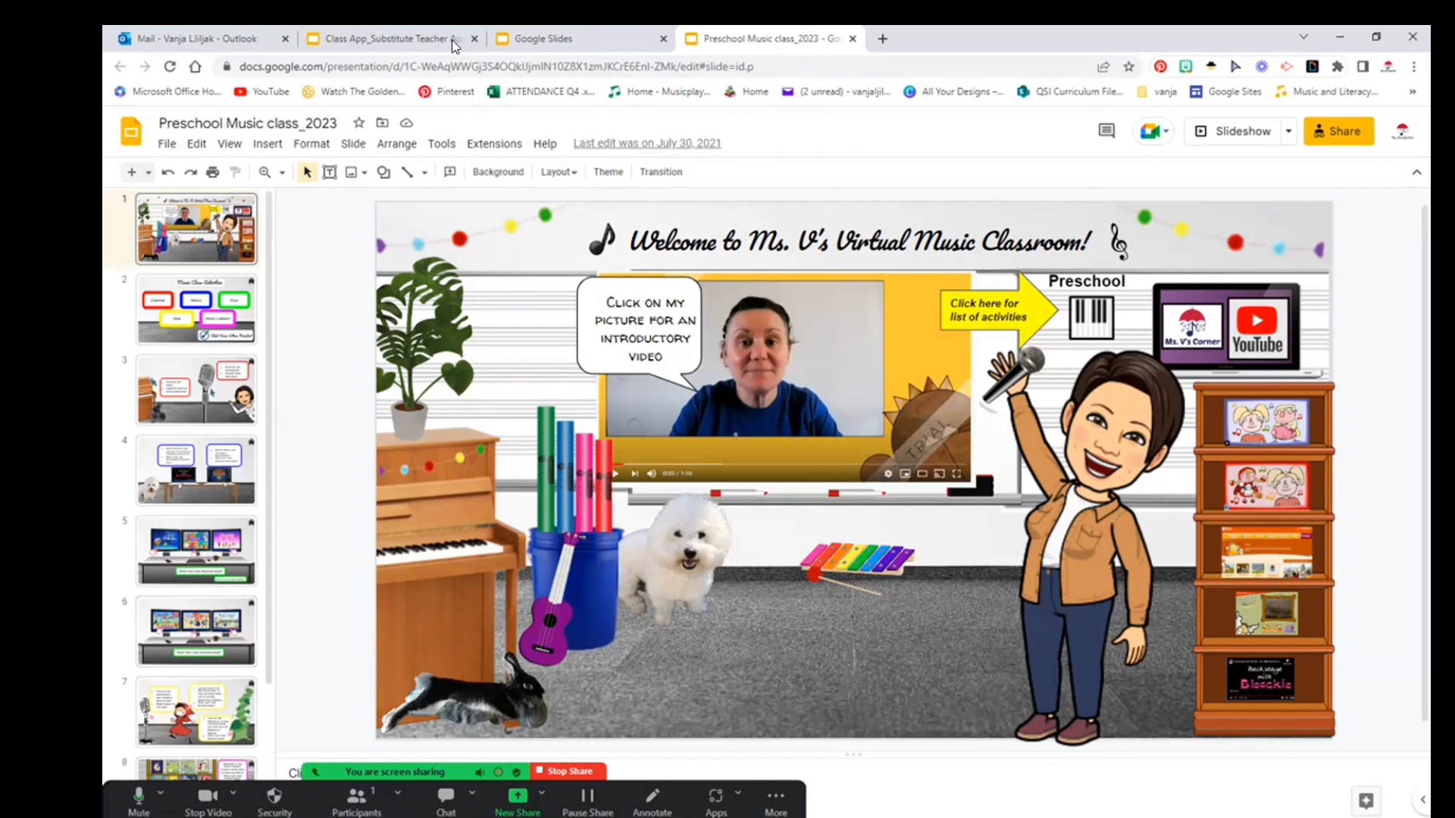
# Replace the edit#slide=id.p ending of the Preschool presentation's web address with present and copy the whole address
pyautogui.click(796, 66)
pyautogui.click(796, 66)
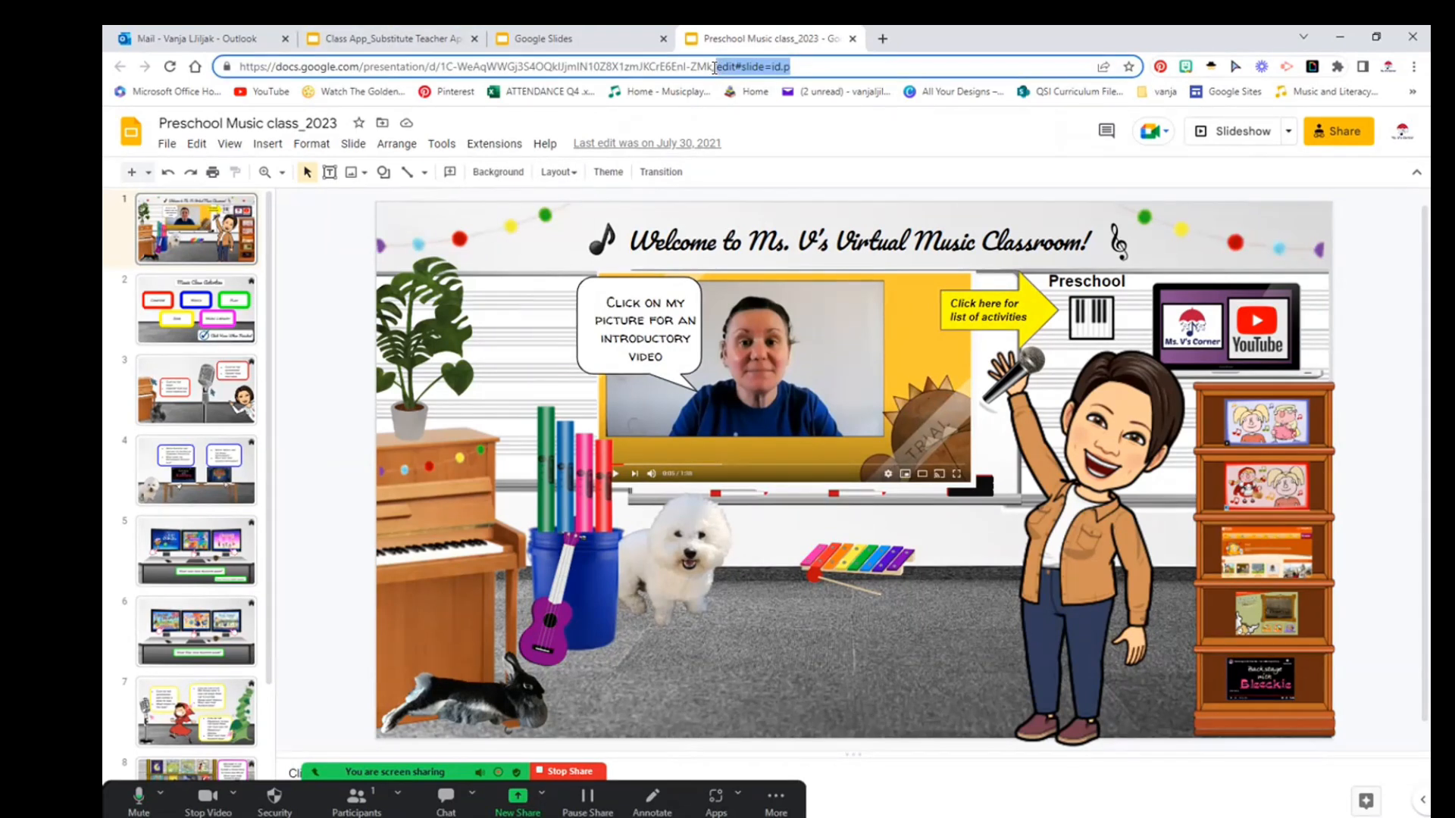
pyautogui.write('pres')
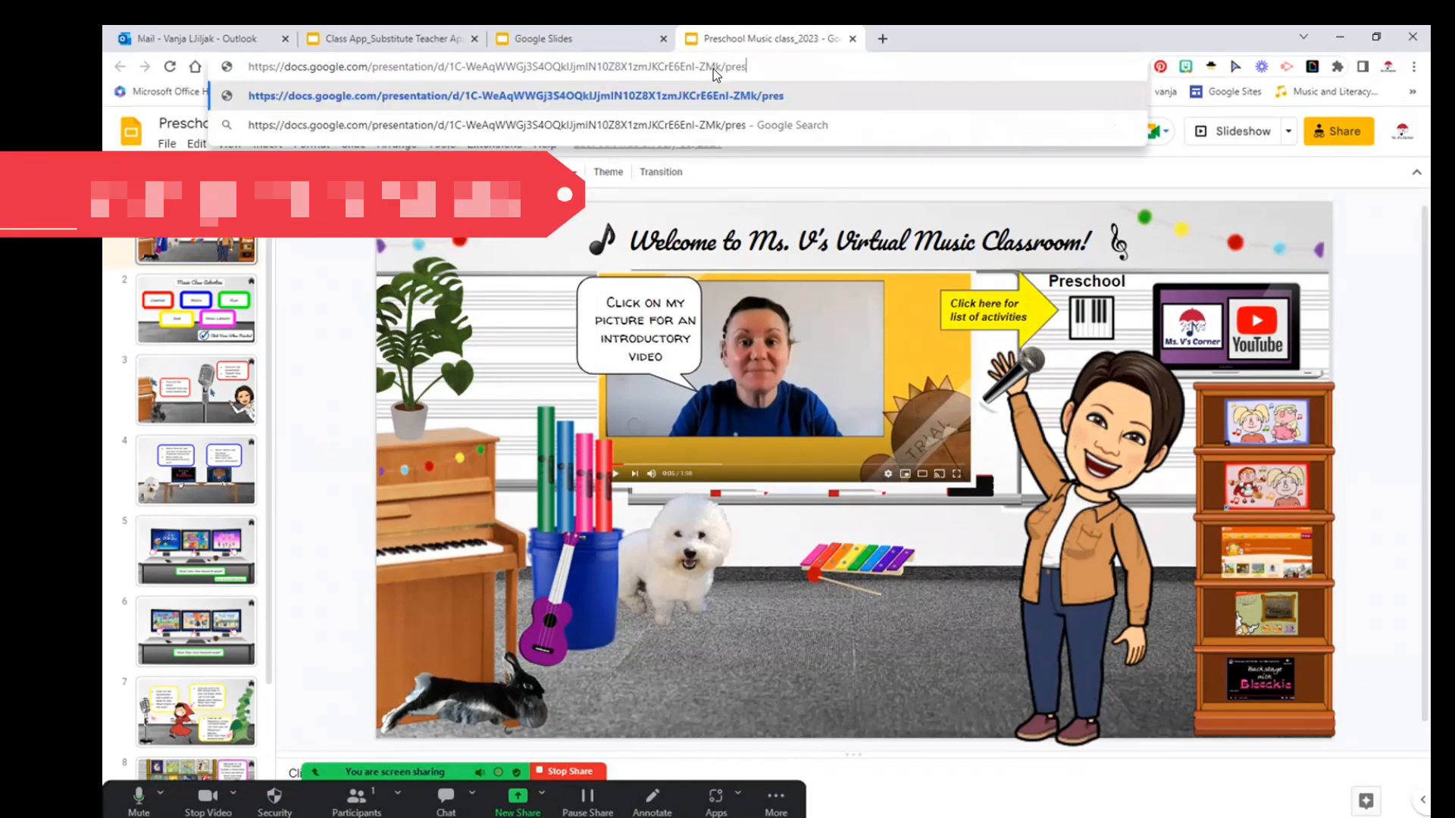
pyautogui.write('ent')
pyautogui.moveTo(799, 69); pyautogui.dragTo(248, 66)
pyautogui.rightClick(288, 65)
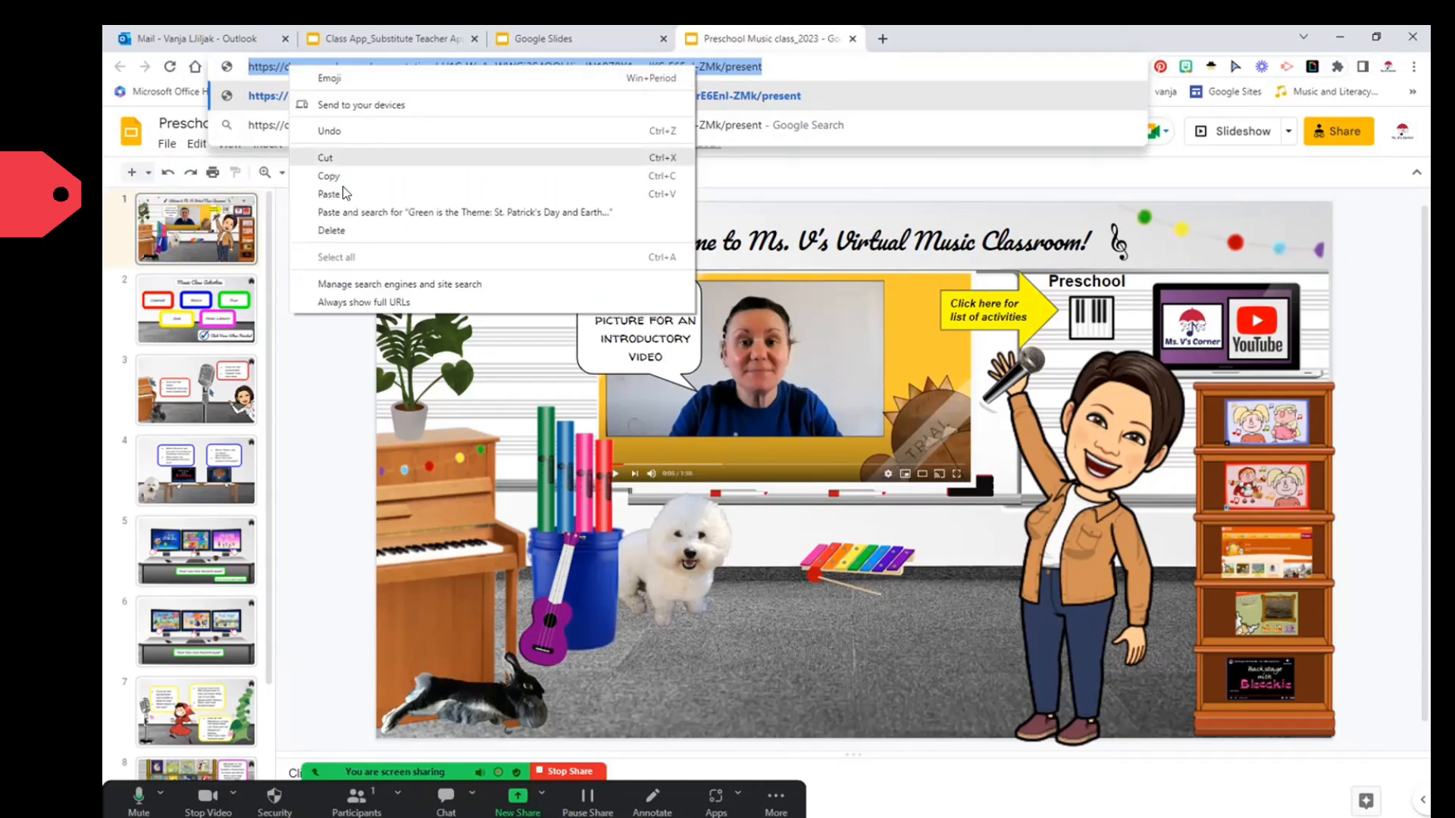
pyautogui.click(328, 176)
# In the Class App presentation, replace the Preschool character's link with the copied address ending in /present
pyautogui.click(362, 37)
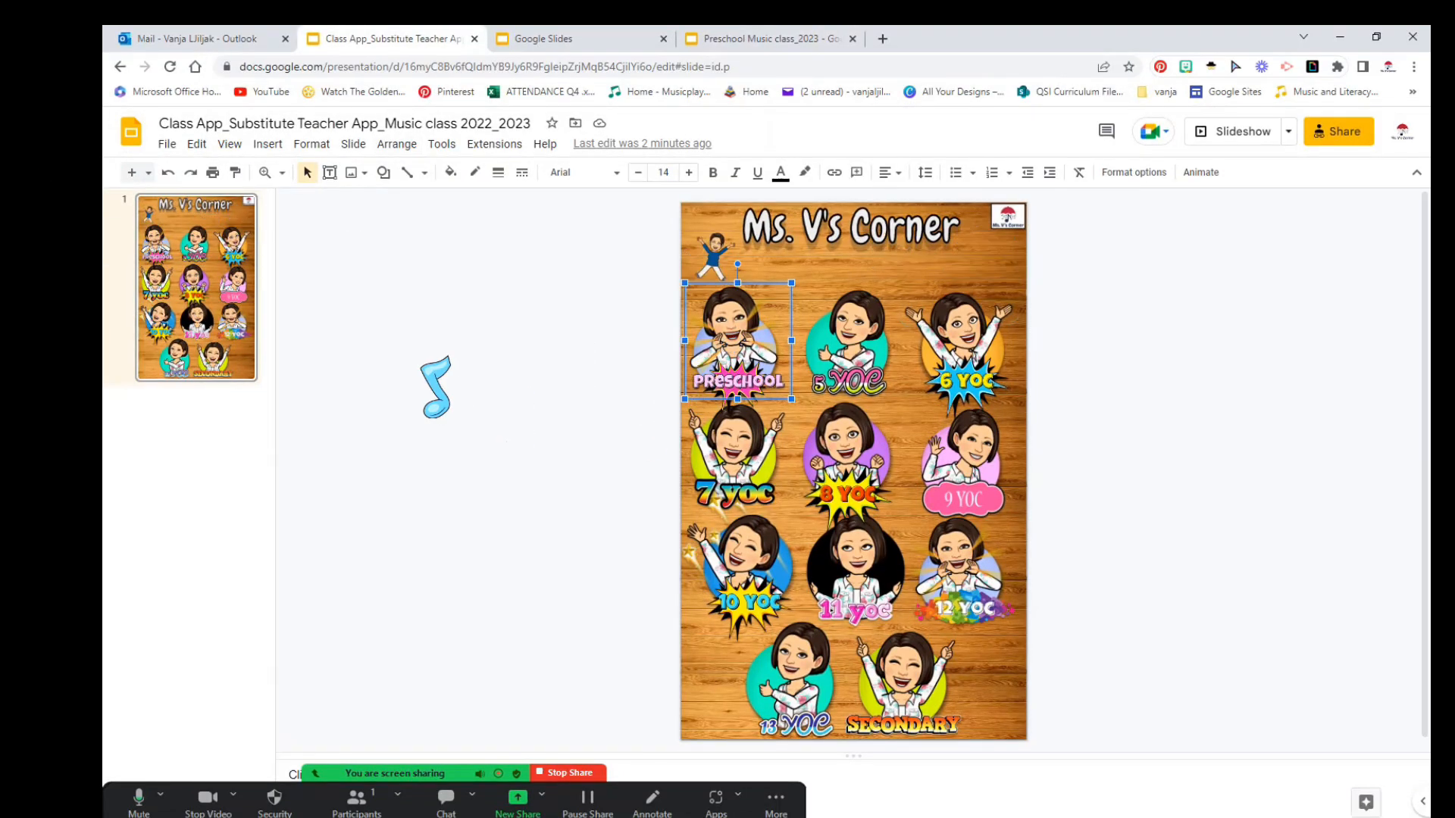
pyautogui.click(718, 364)
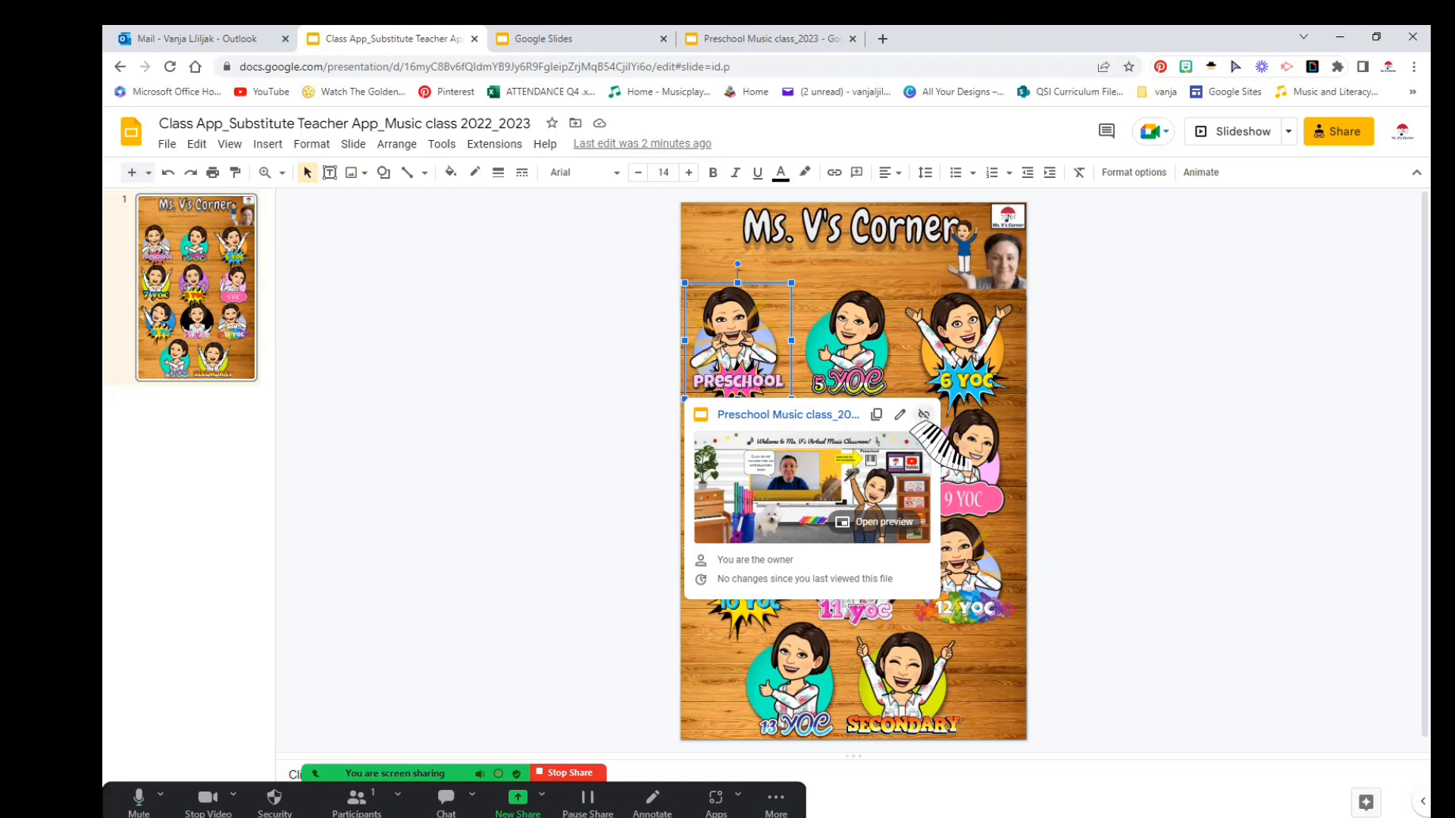
pyautogui.click(921, 415)
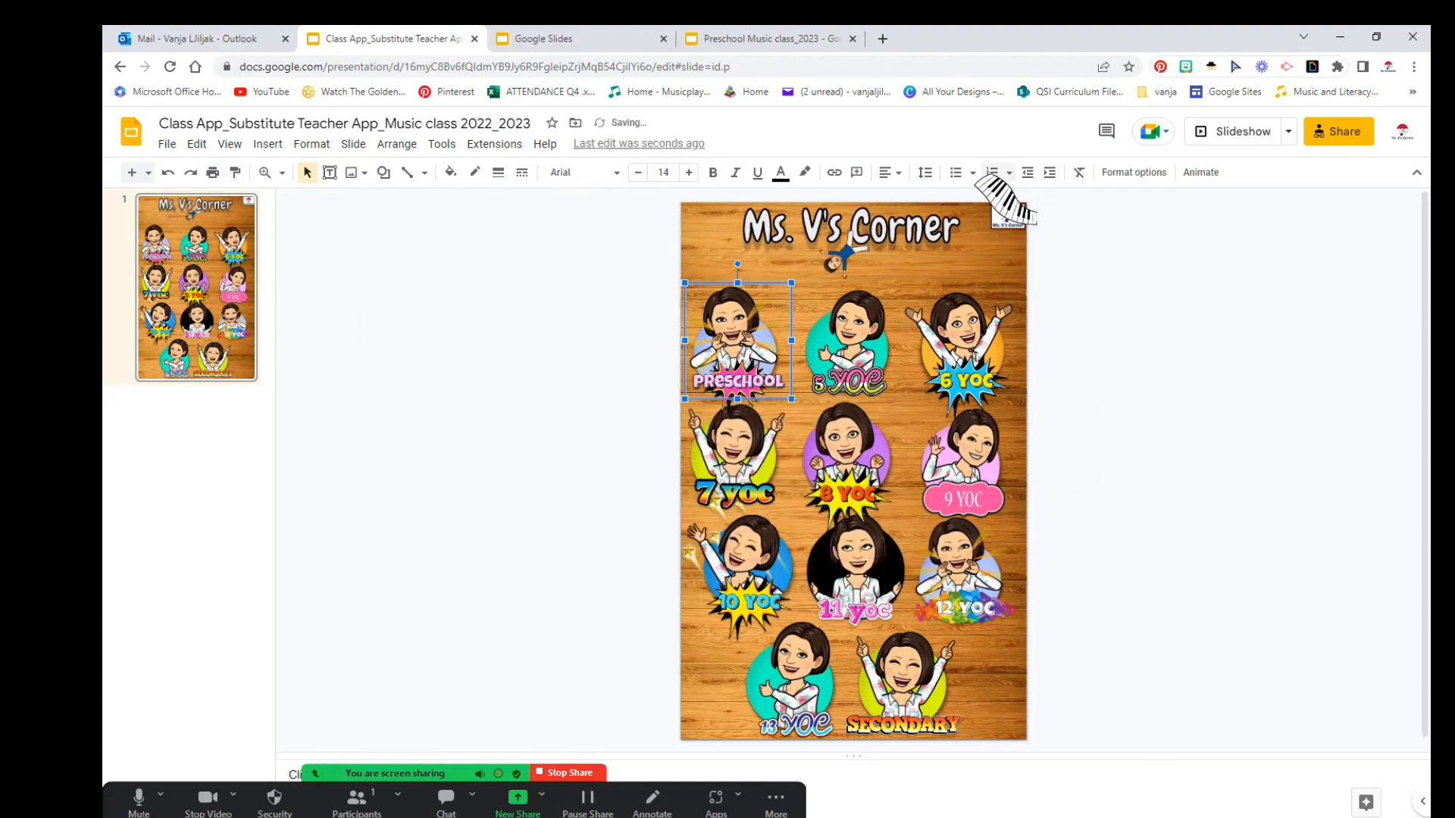
pyautogui.click(834, 172)
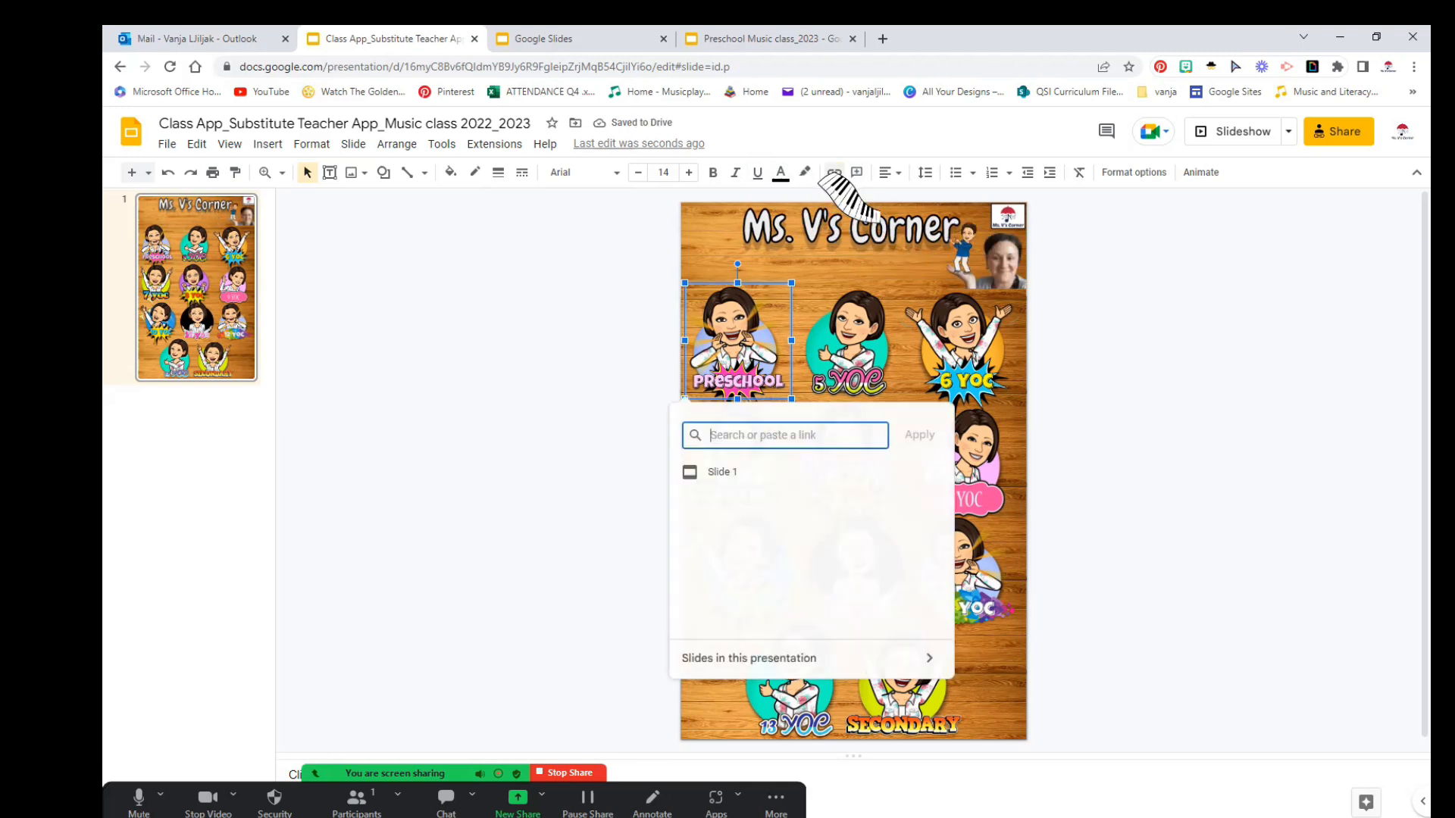
pyautogui.rightClick(779, 437)
pyautogui.click(819, 557)
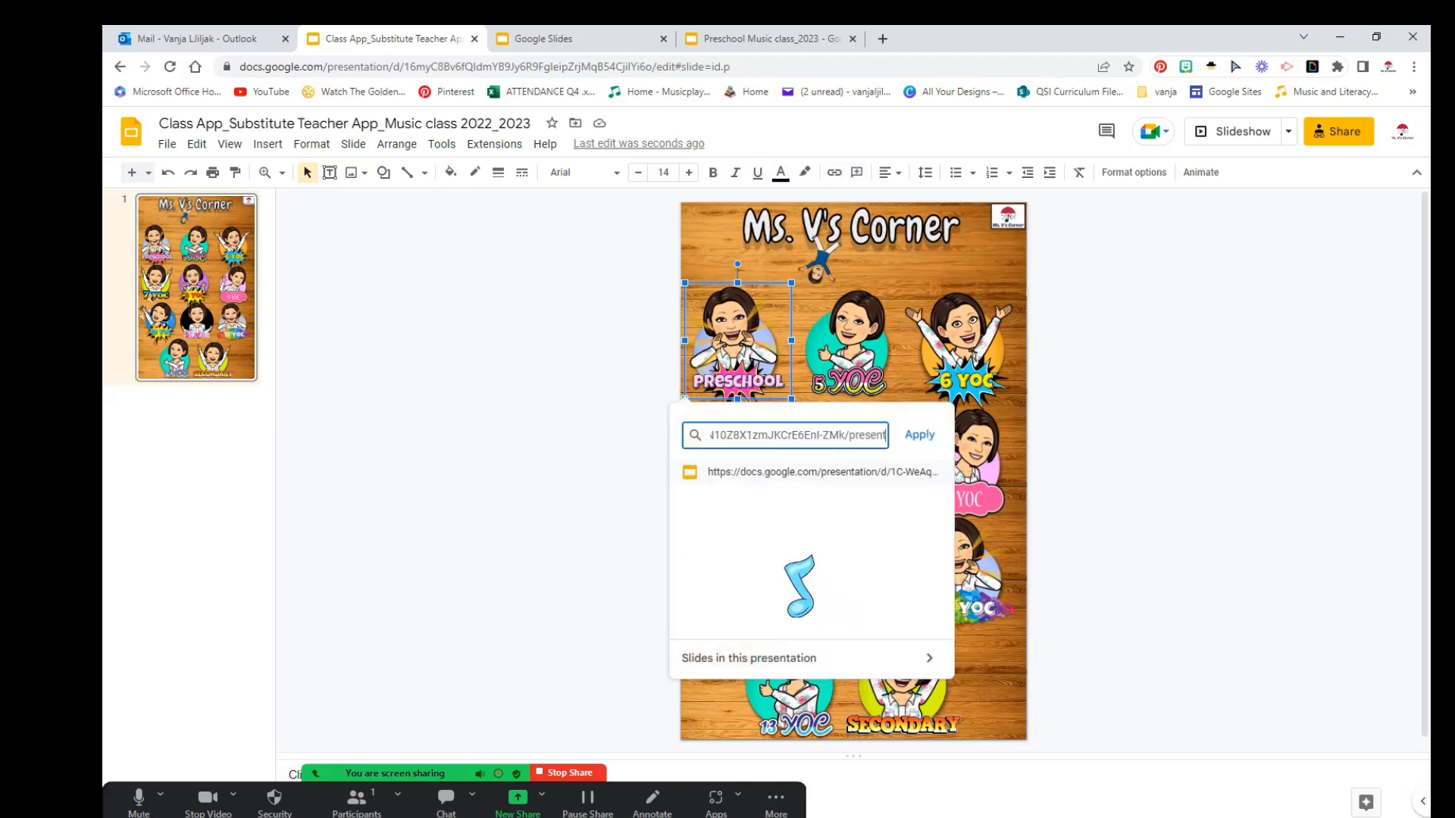
pyautogui.click(916, 436)
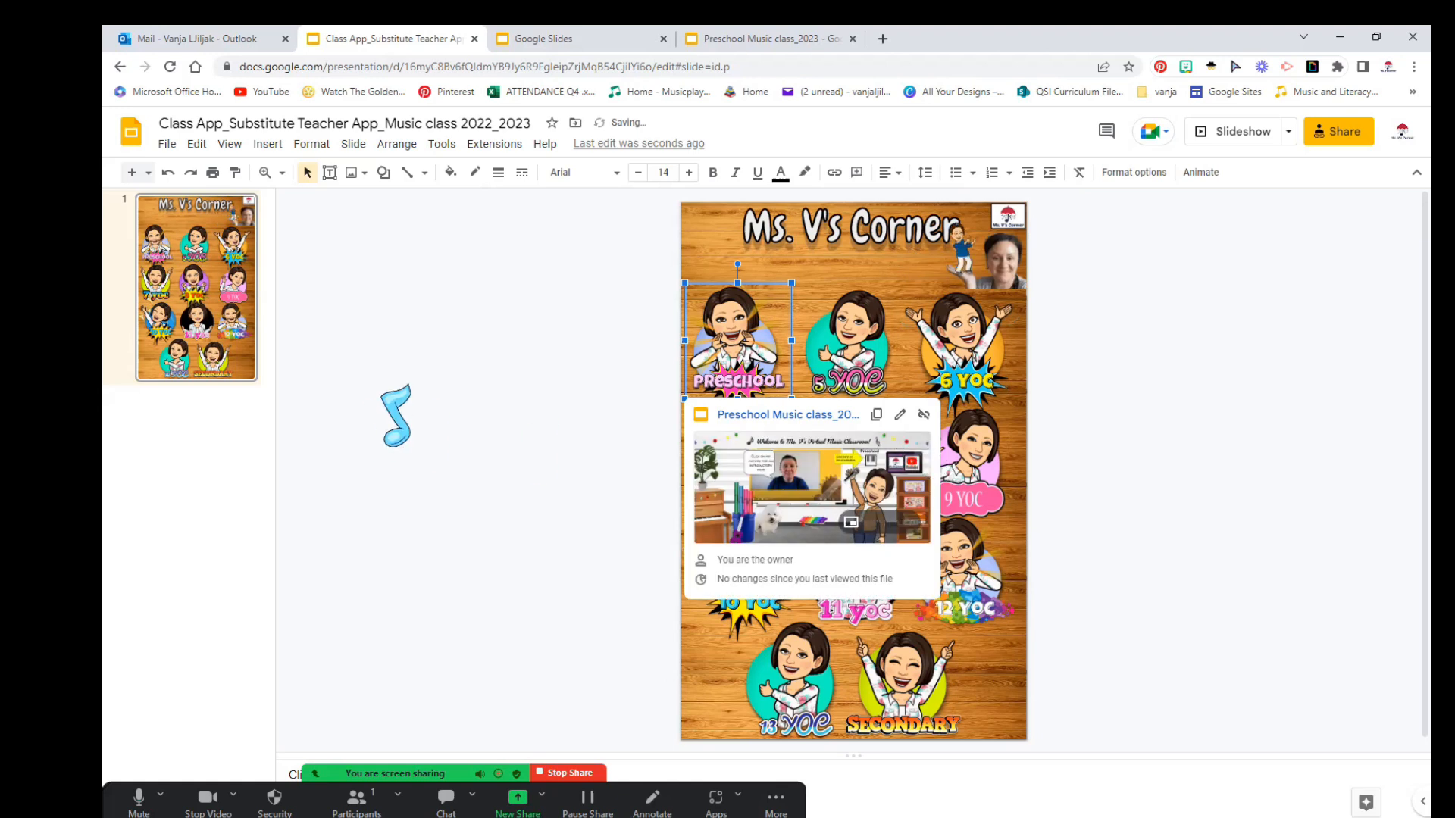
# Close the Preschool Music class_2023 presentation and return to the Class App presentation
pyautogui.click(782, 48)
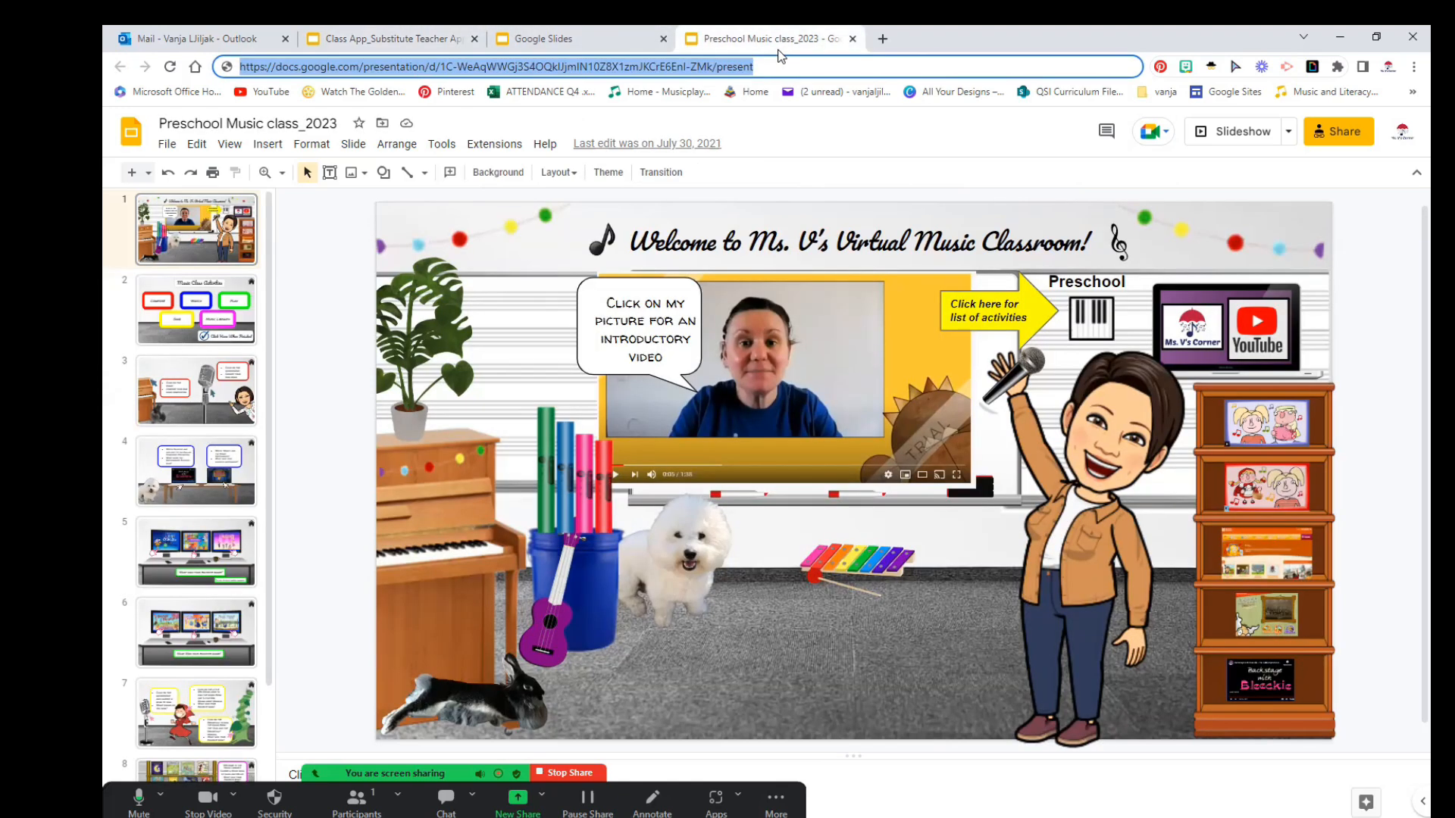
pyautogui.click(852, 39)
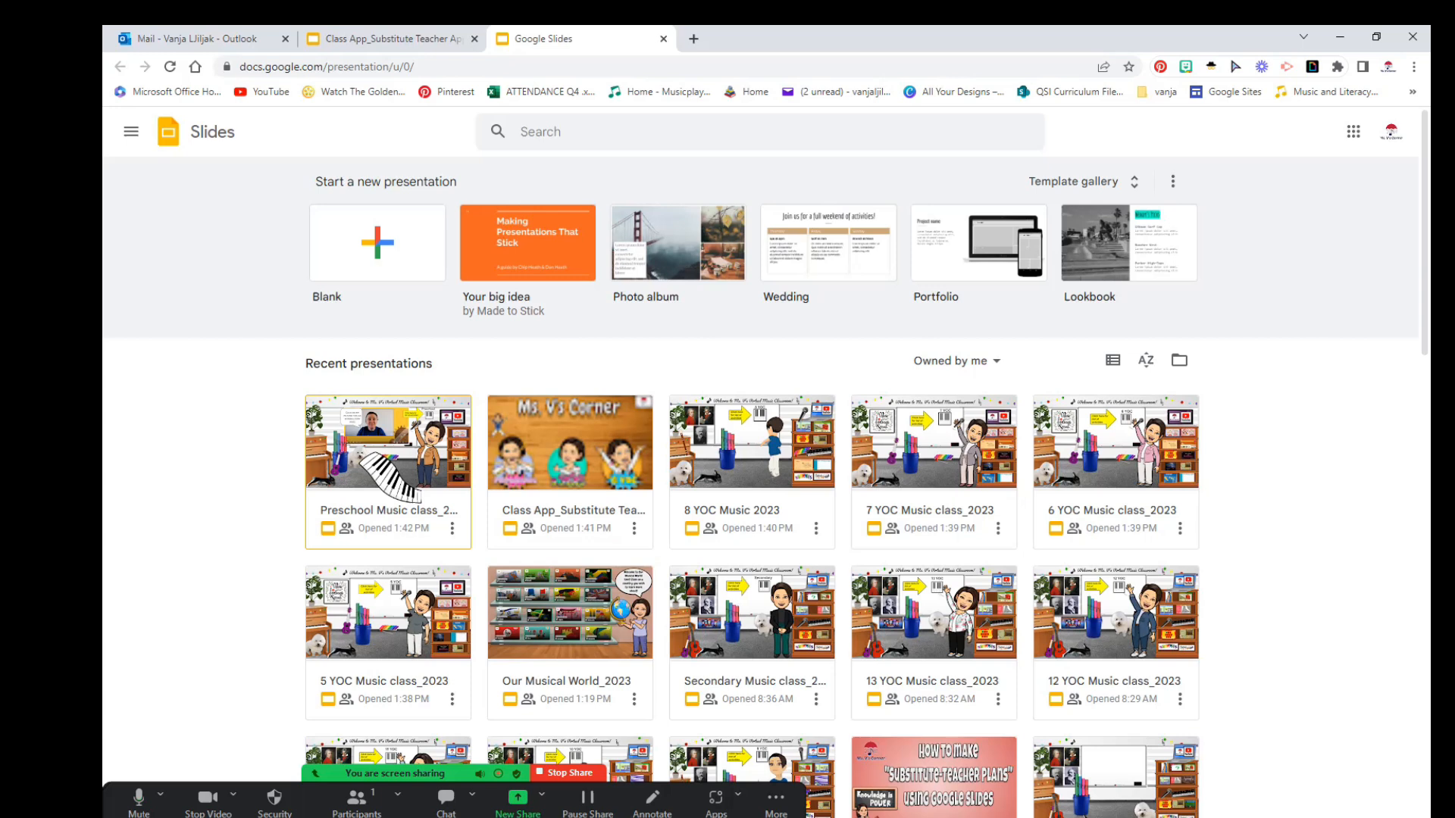
pyautogui.click(348, 36)
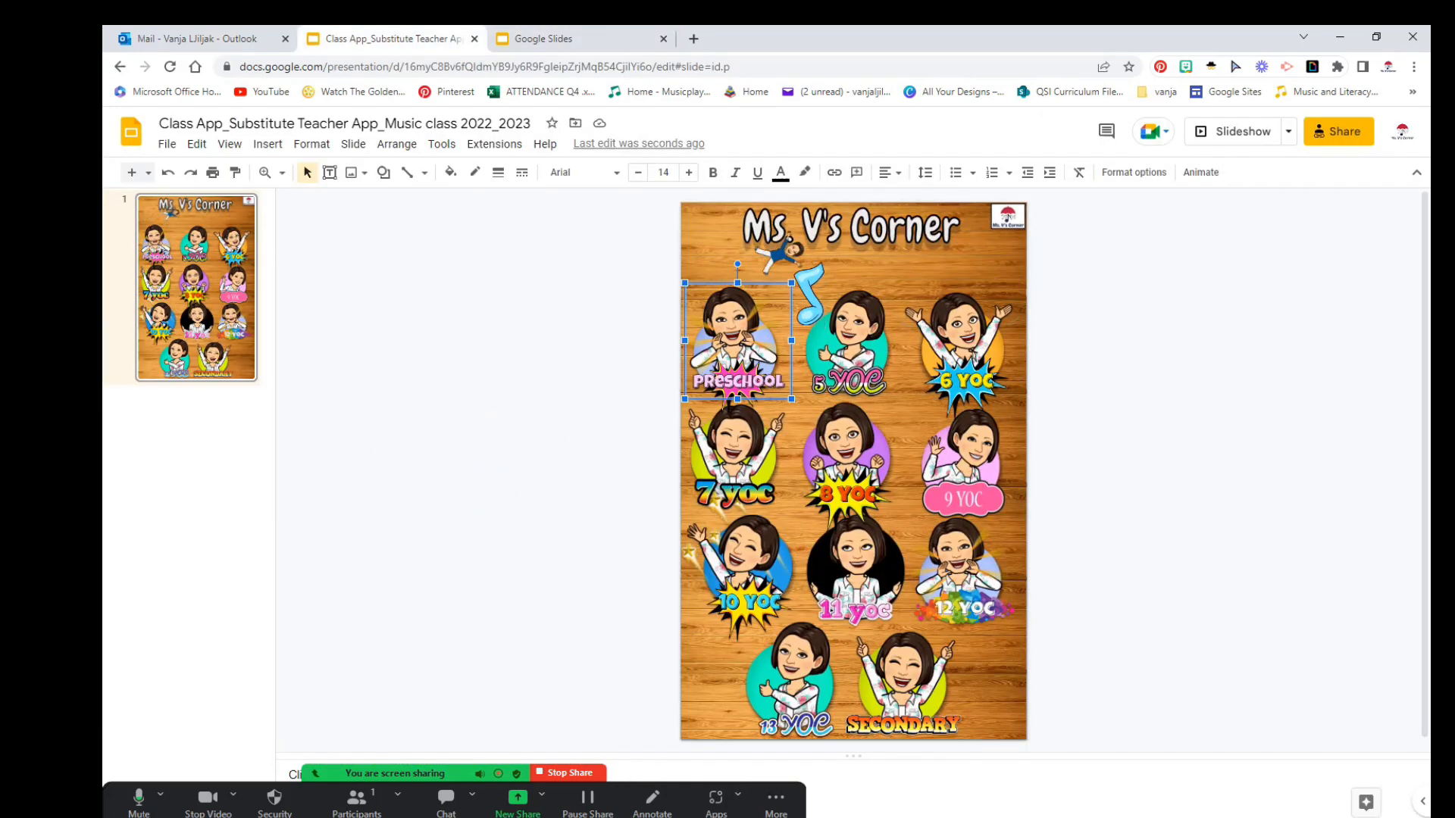
# Check the header and Preschool links, then test the Preschool link in the slideshow through to its Watch activities and close it
pyautogui.click(832, 241)
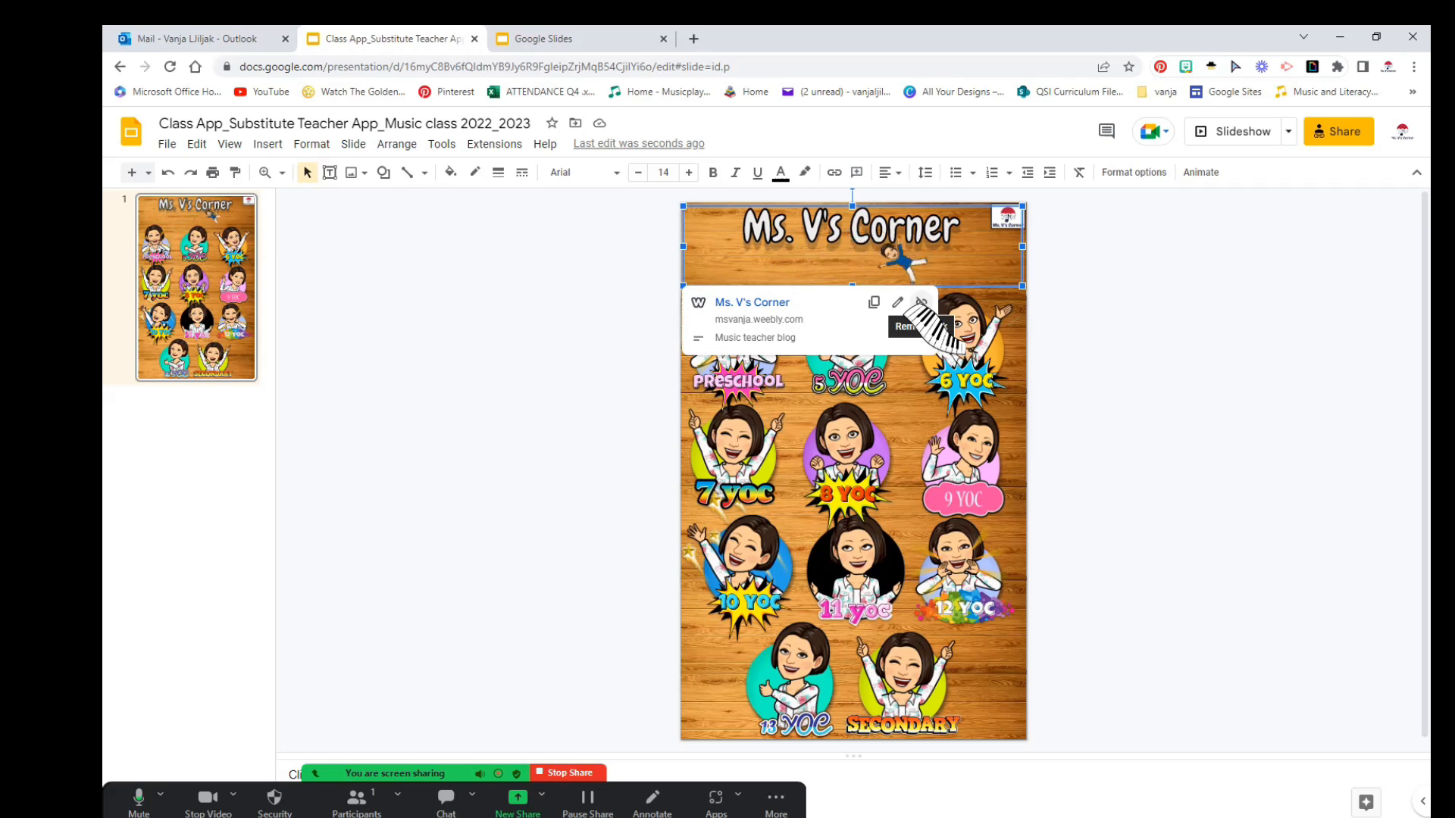
pyautogui.click(741, 381)
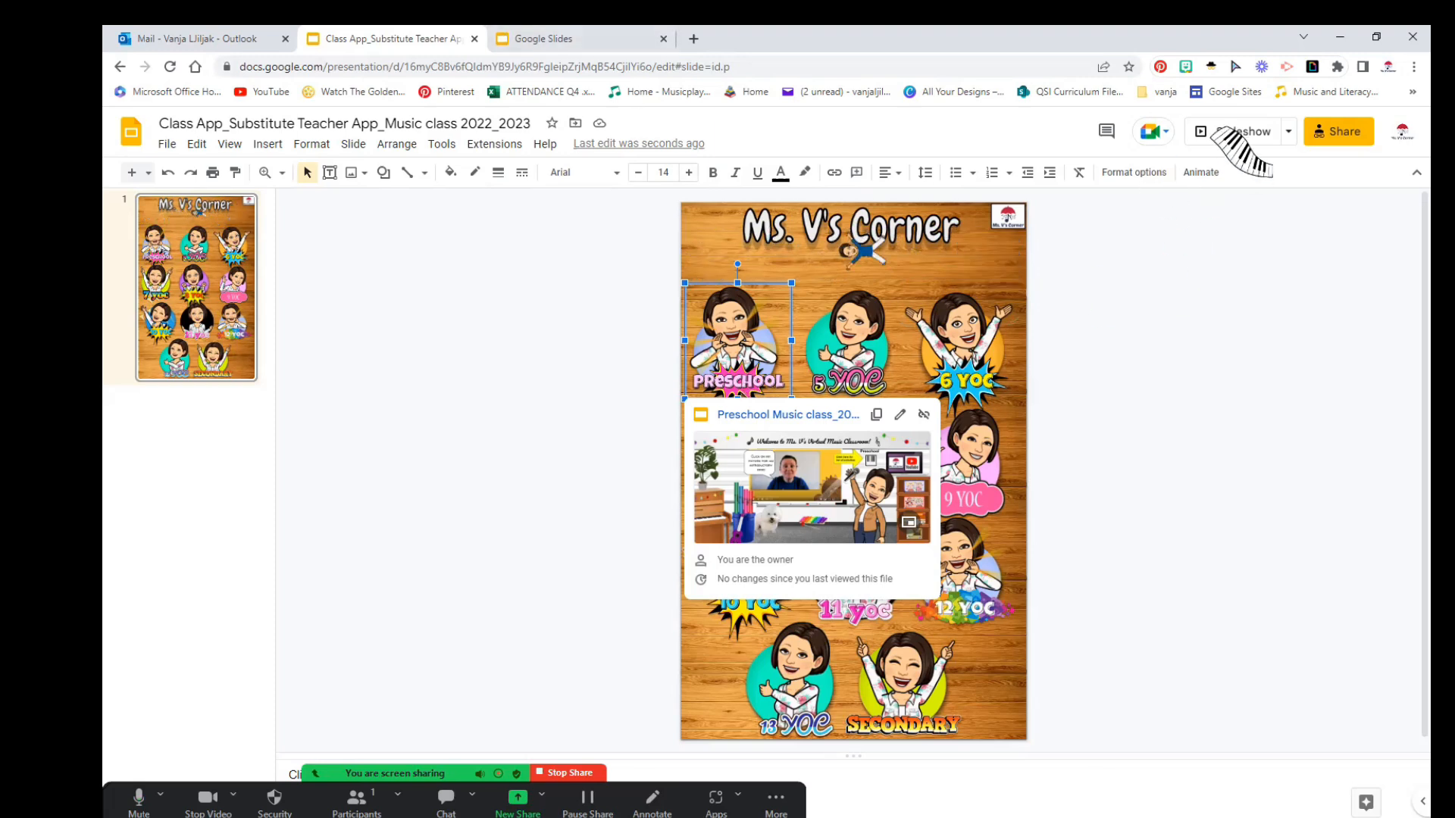
pyautogui.click(1243, 131)
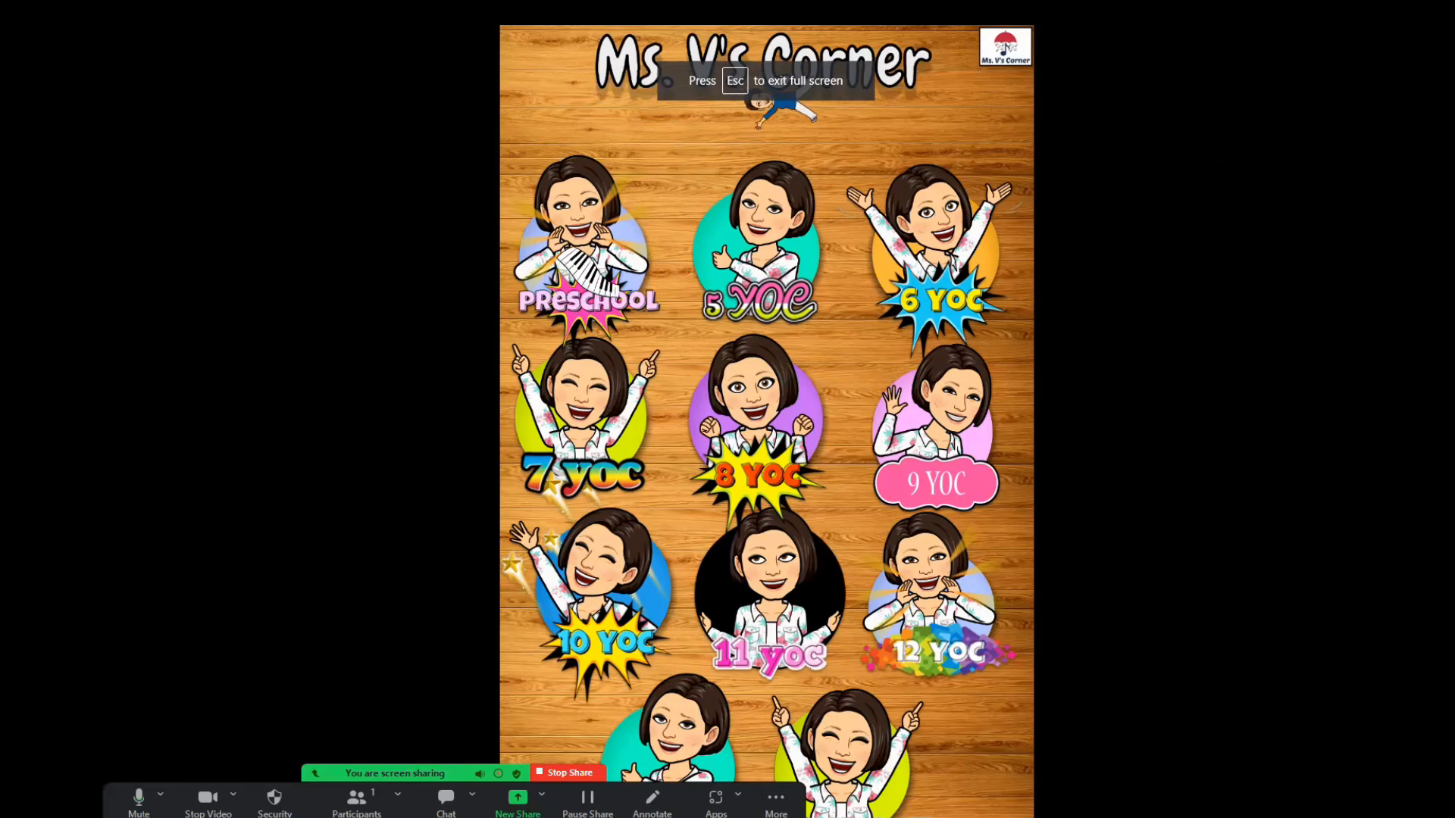
pyautogui.click(557, 256)
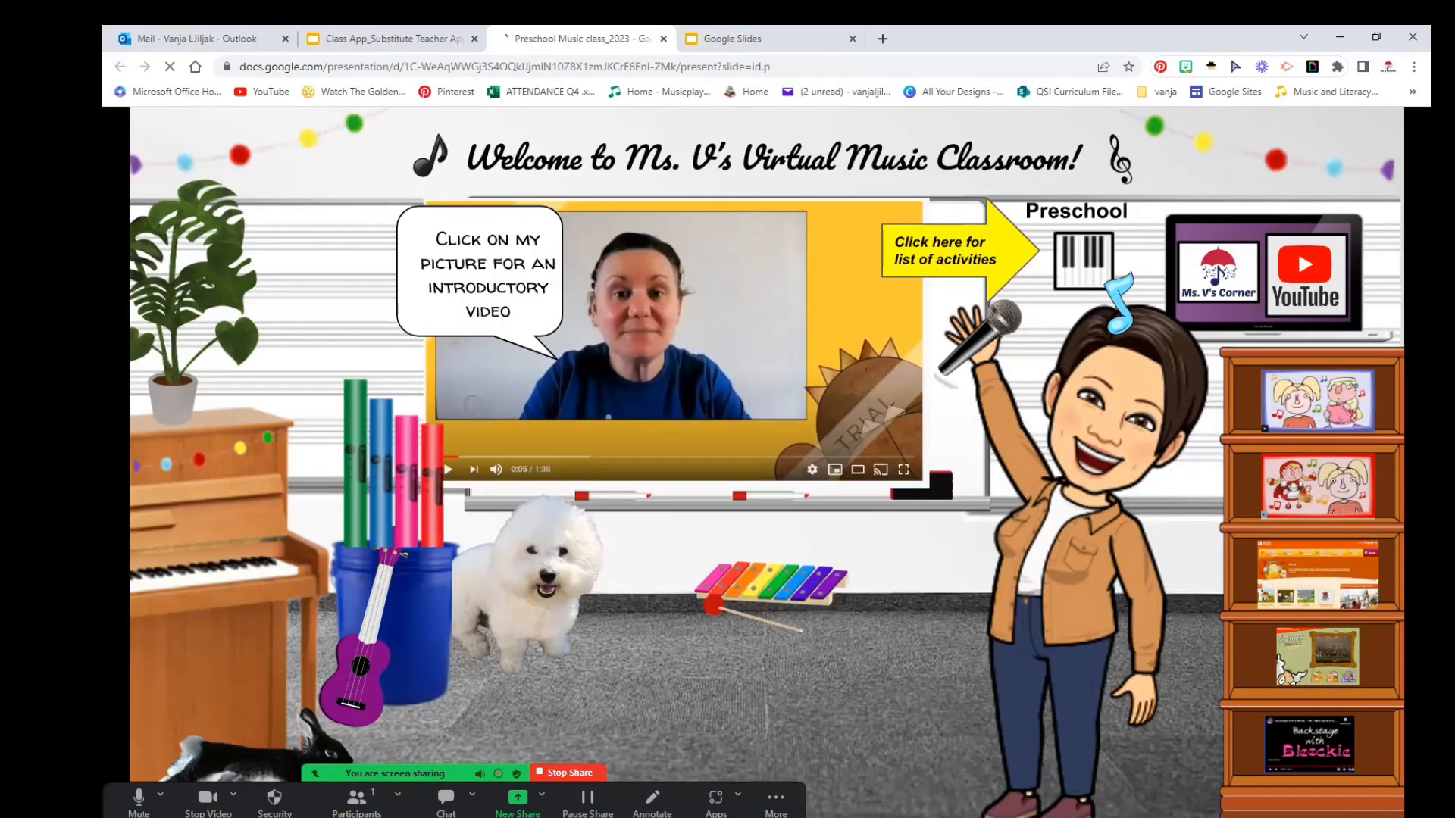
pyautogui.click(1071, 263)
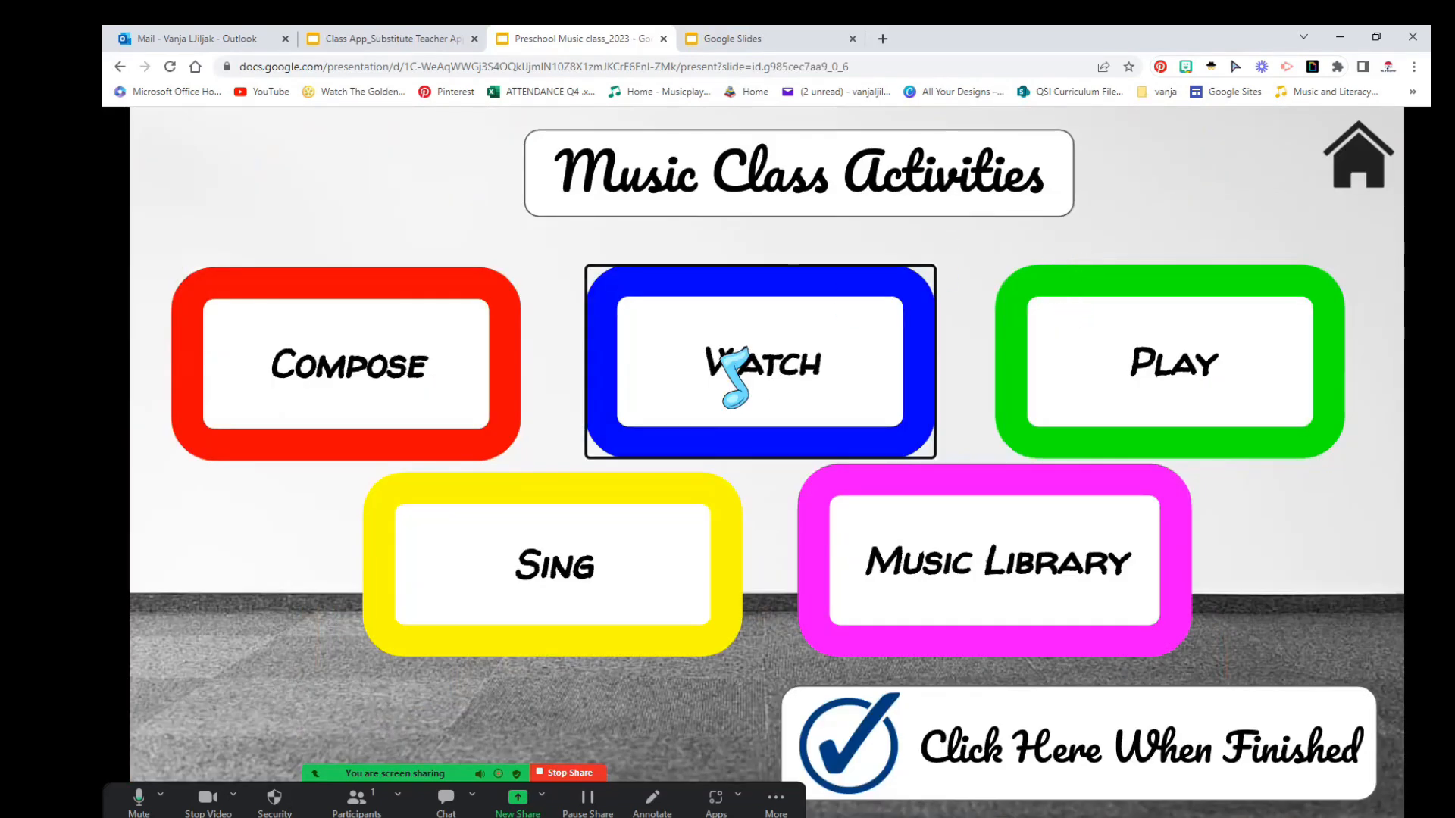
pyautogui.click(737, 370)
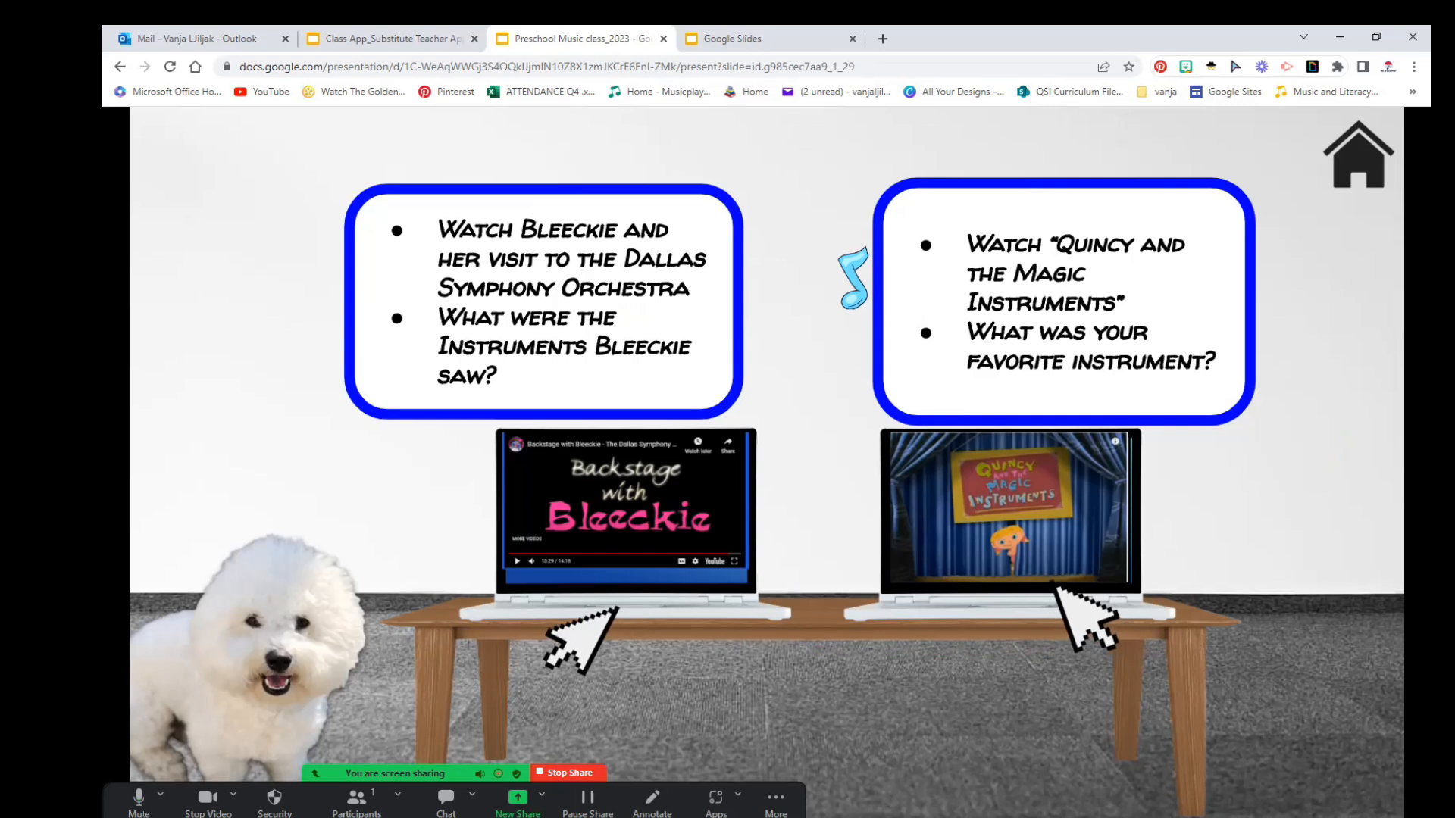
pyautogui.click(664, 40)
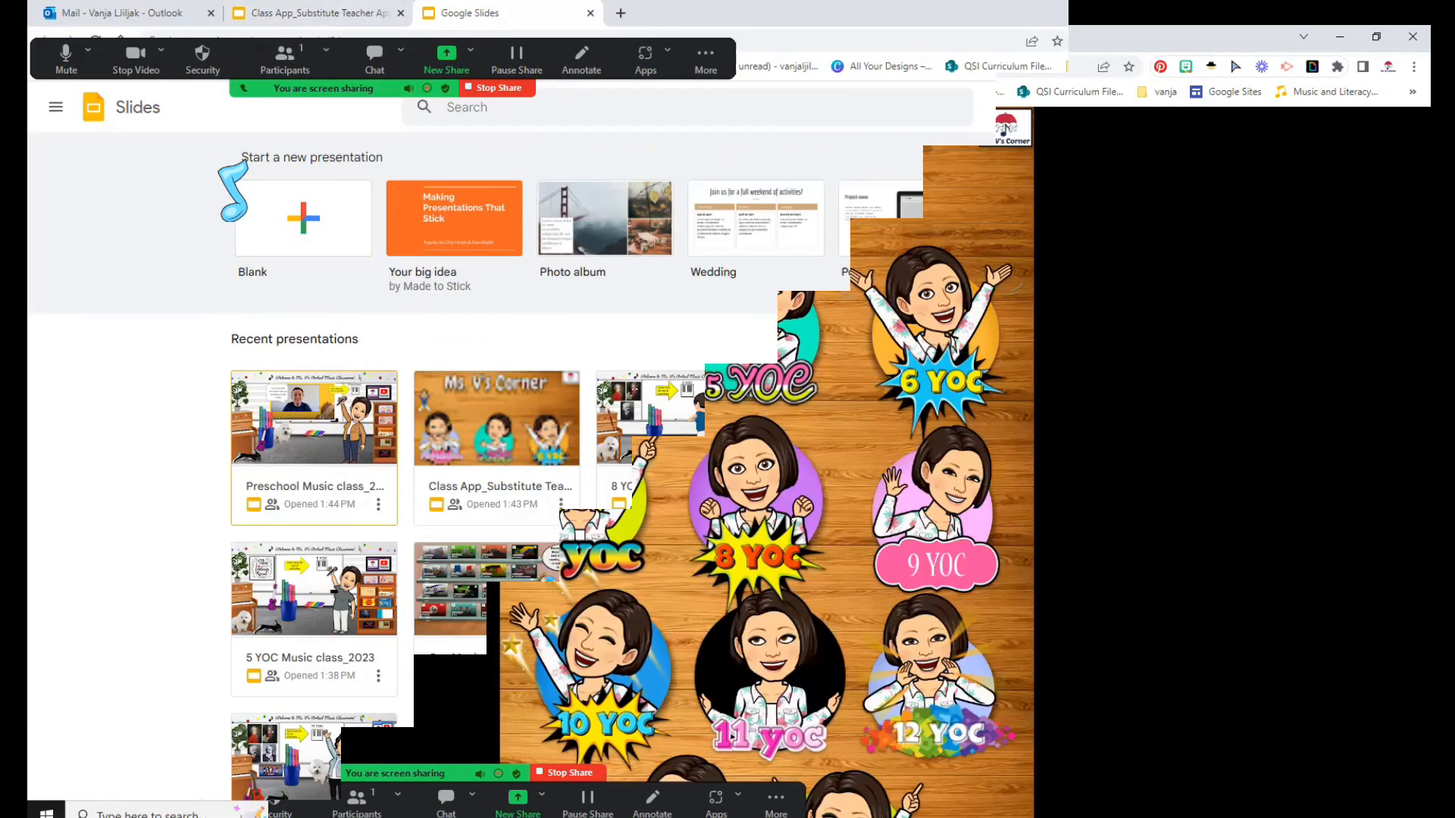
# Create a blank presentation and delete the title and subtitle placeholders from its first slide
pyautogui.click(302, 220)
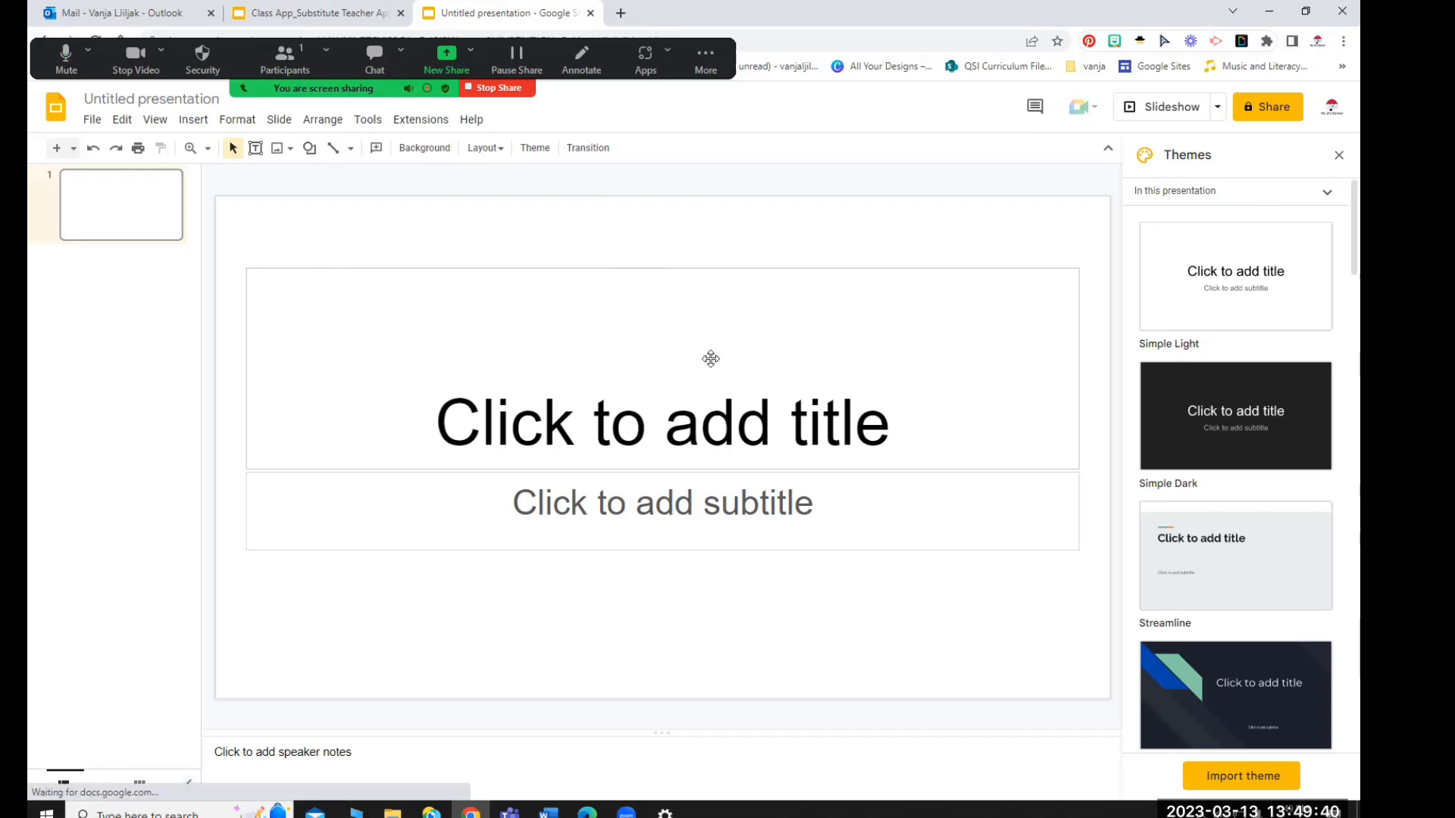
pyautogui.click(681, 292)
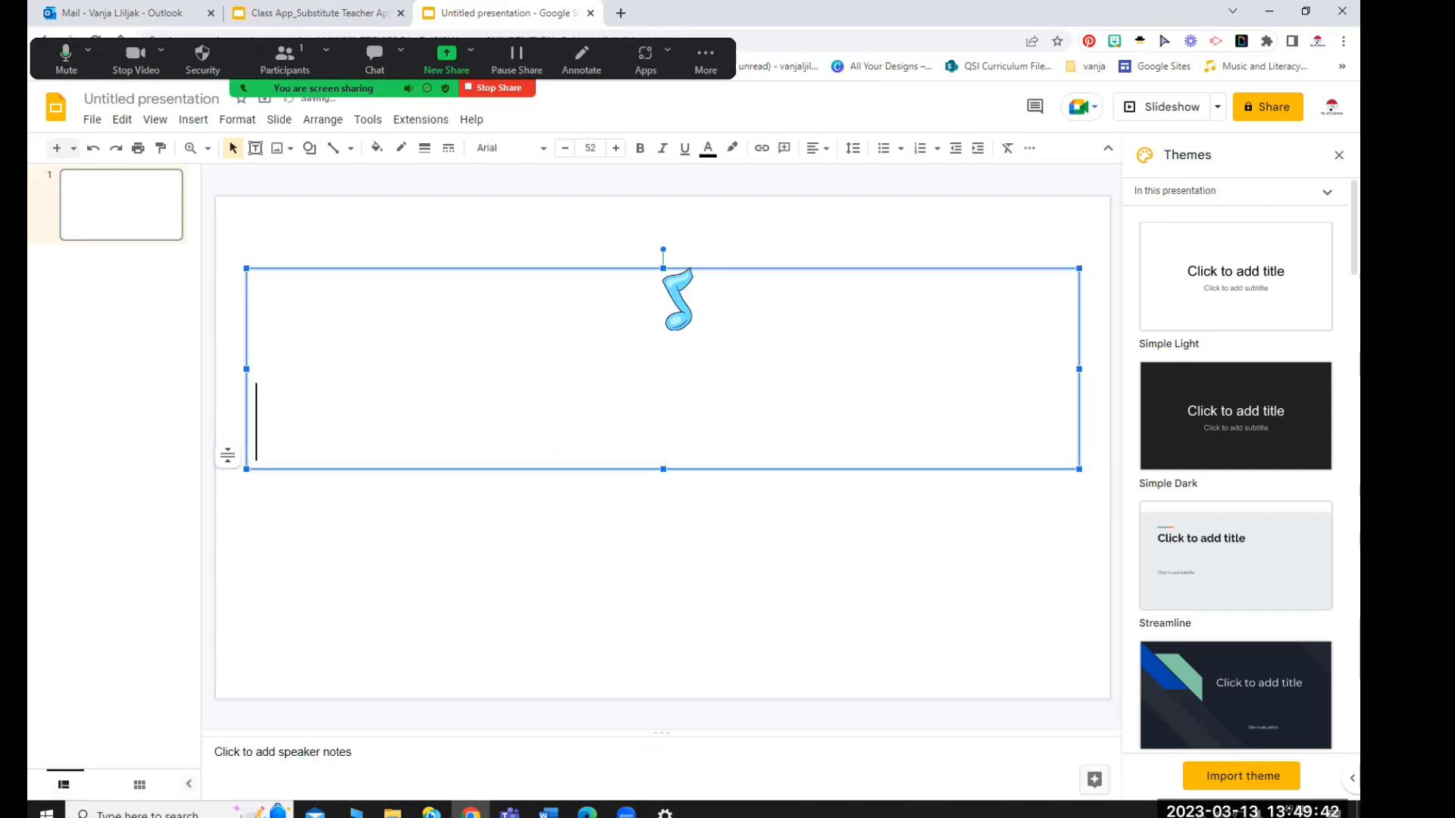
pyautogui.press('Delete')
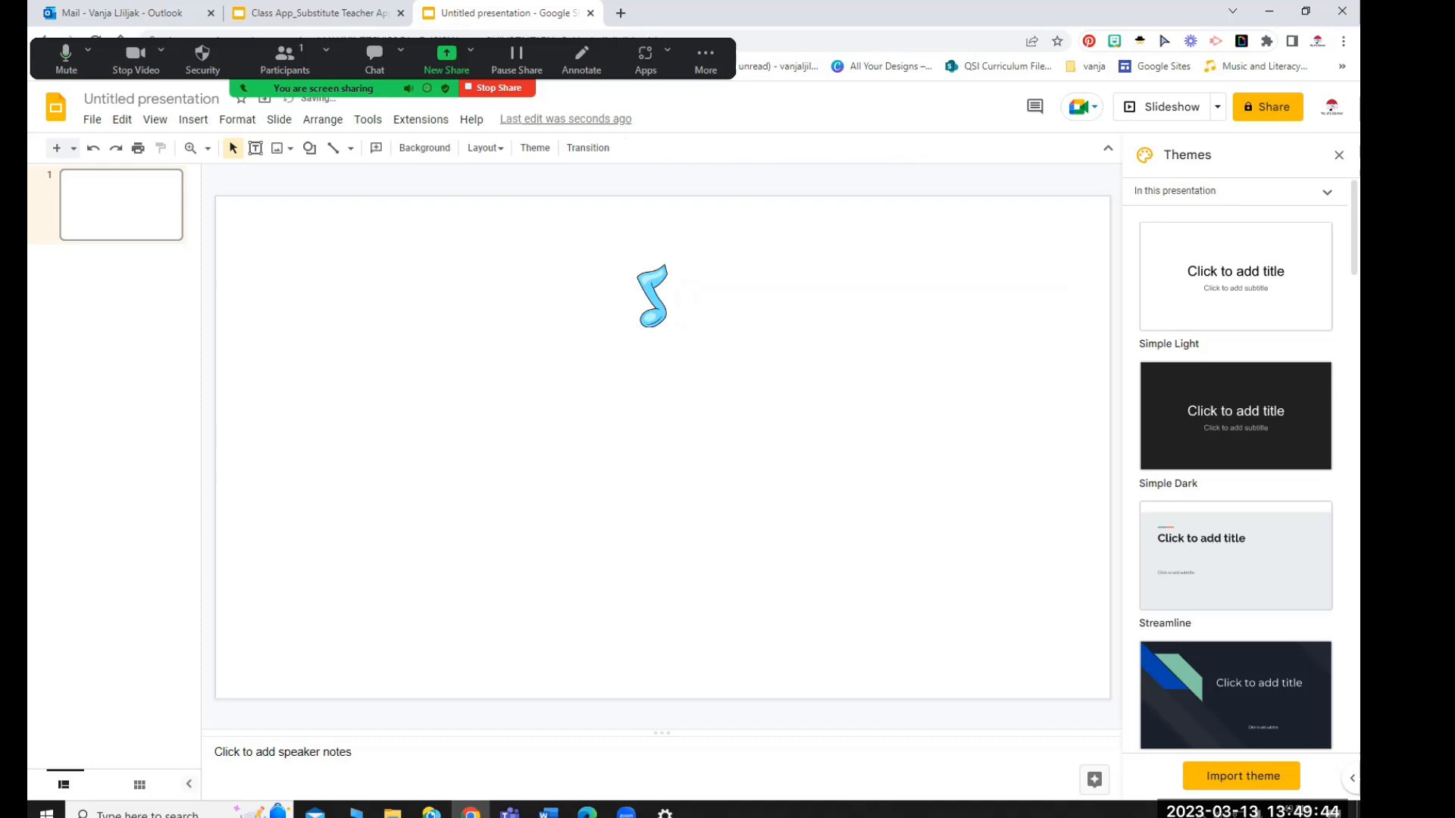
# Set the presentation's page size to a custom 9 × 14 inches
pyautogui.click(120, 120)
pyautogui.click(90, 120)
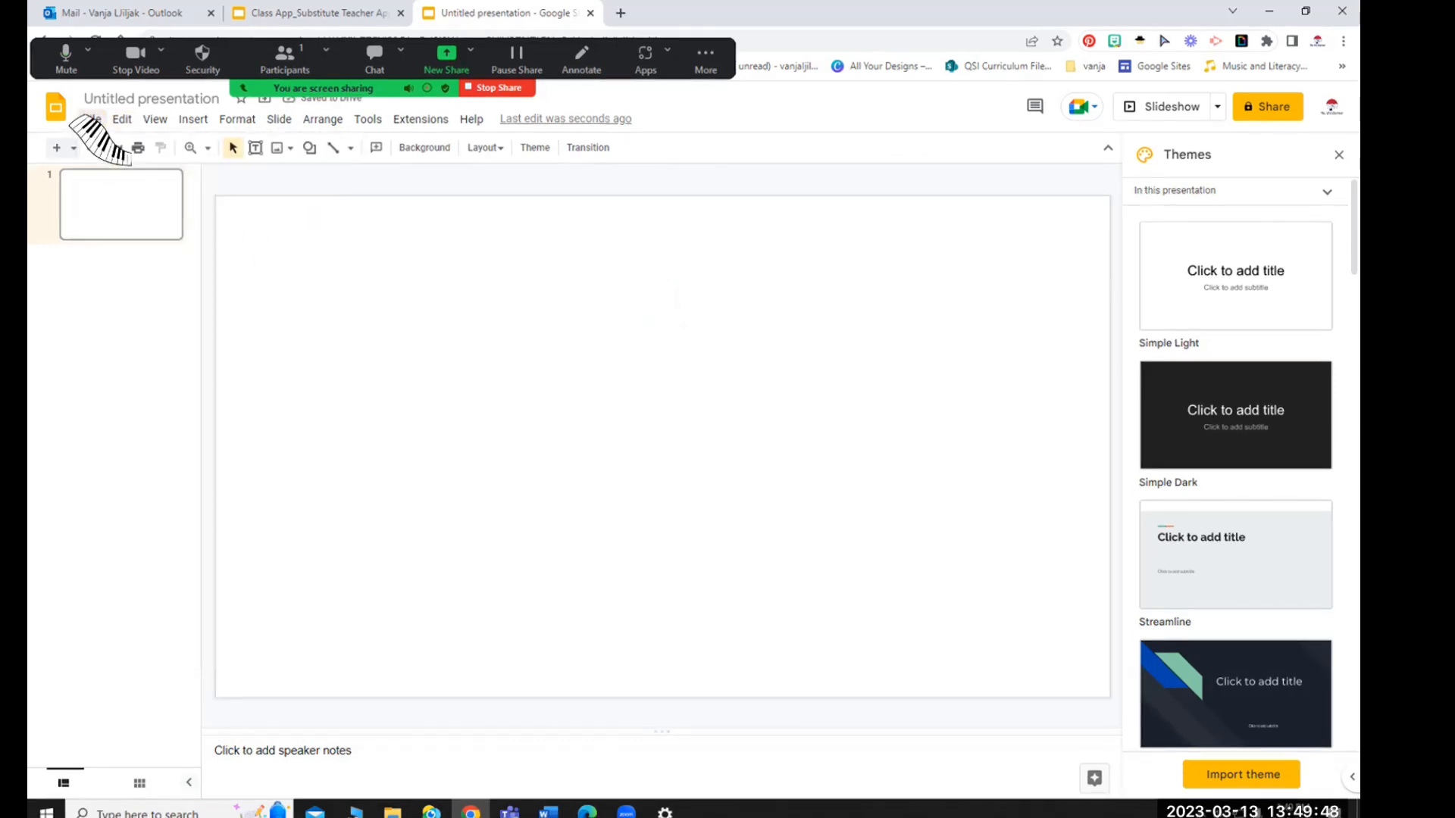
pyautogui.click(91, 120)
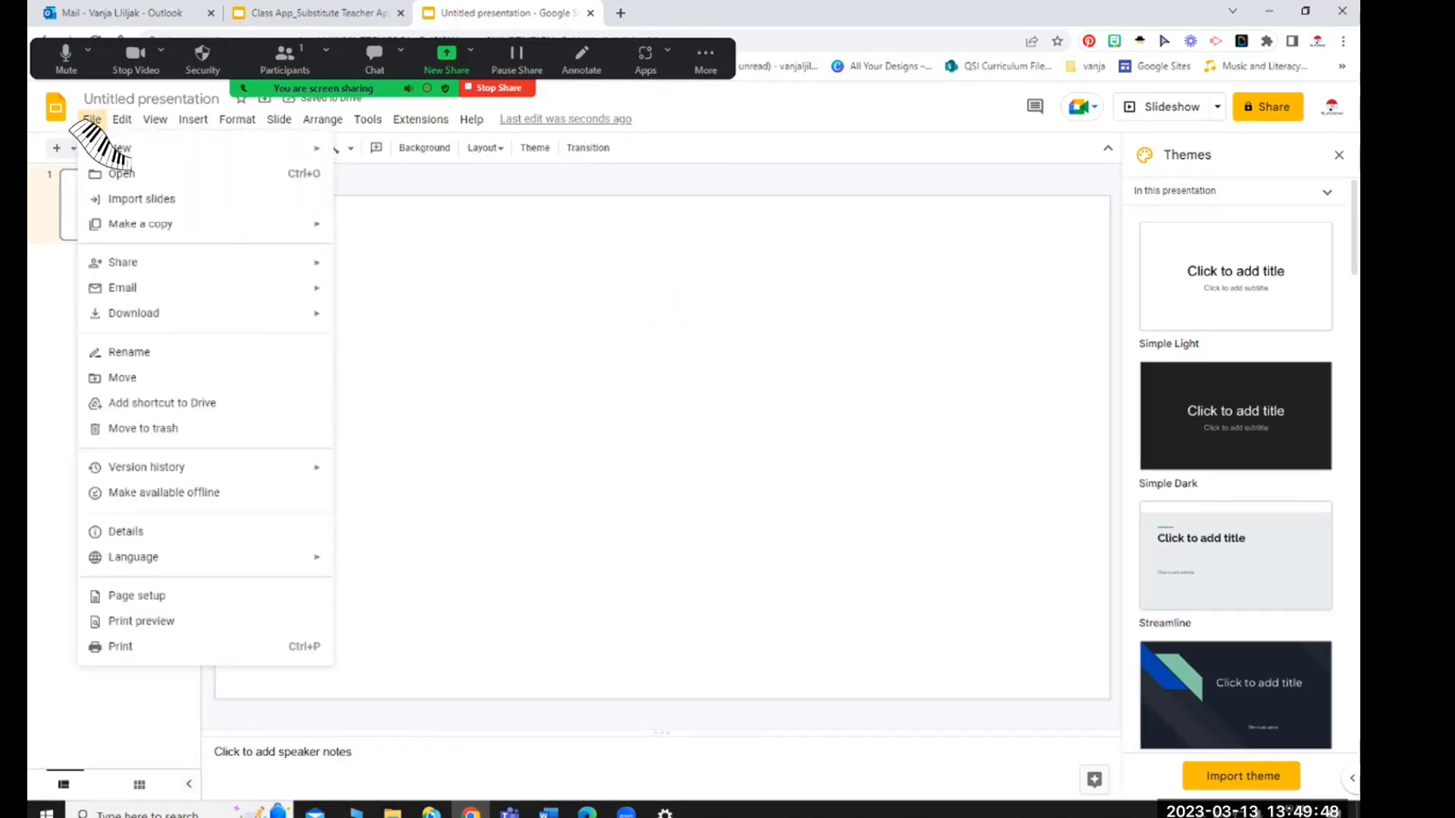
pyautogui.click(134, 596)
pyautogui.click(614, 427)
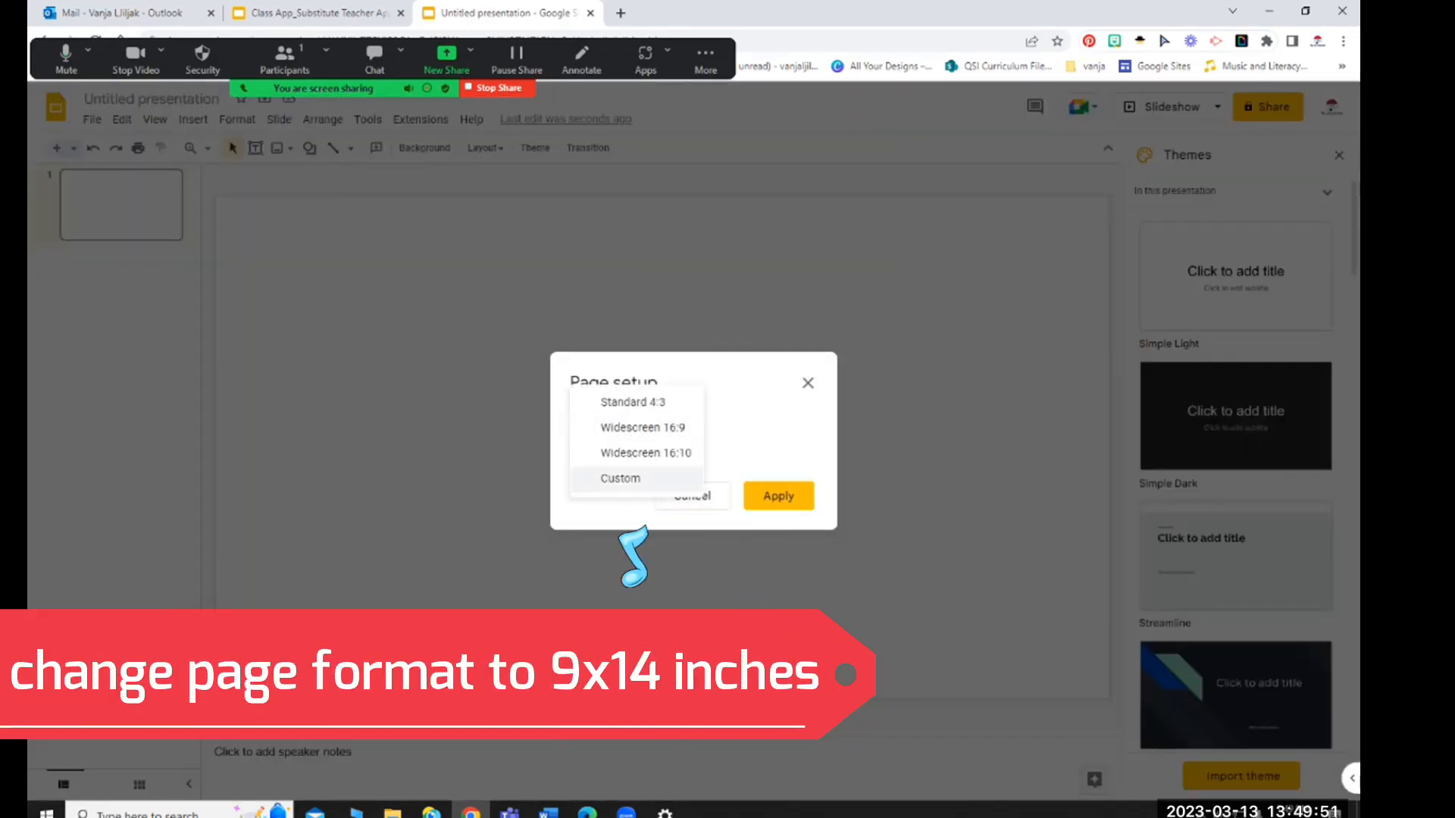
pyautogui.click(604, 477)
pyautogui.doubleClick(595, 474)
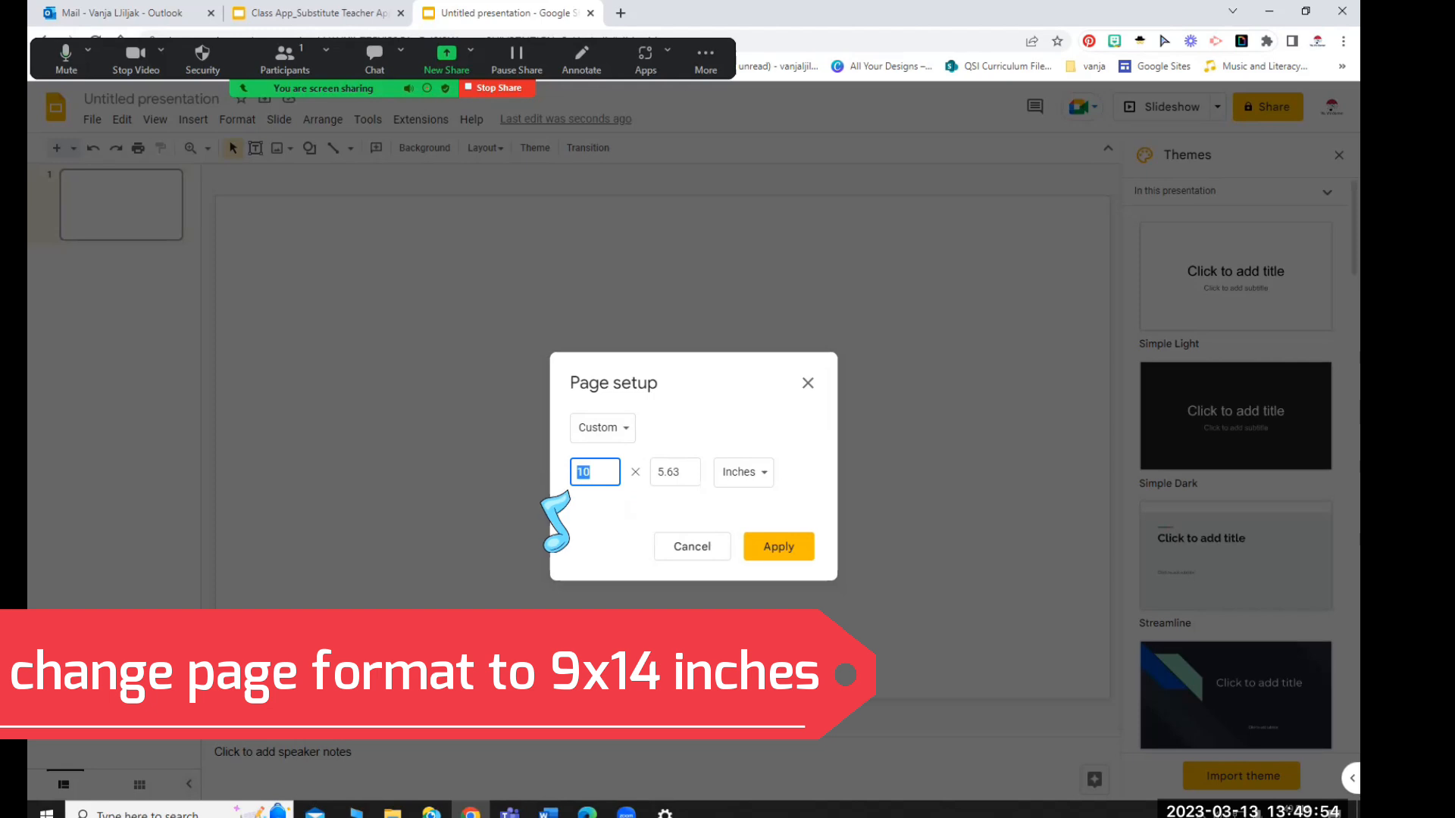
pyautogui.write('9')
pyautogui.press('Tab')
pyautogui.write('4')
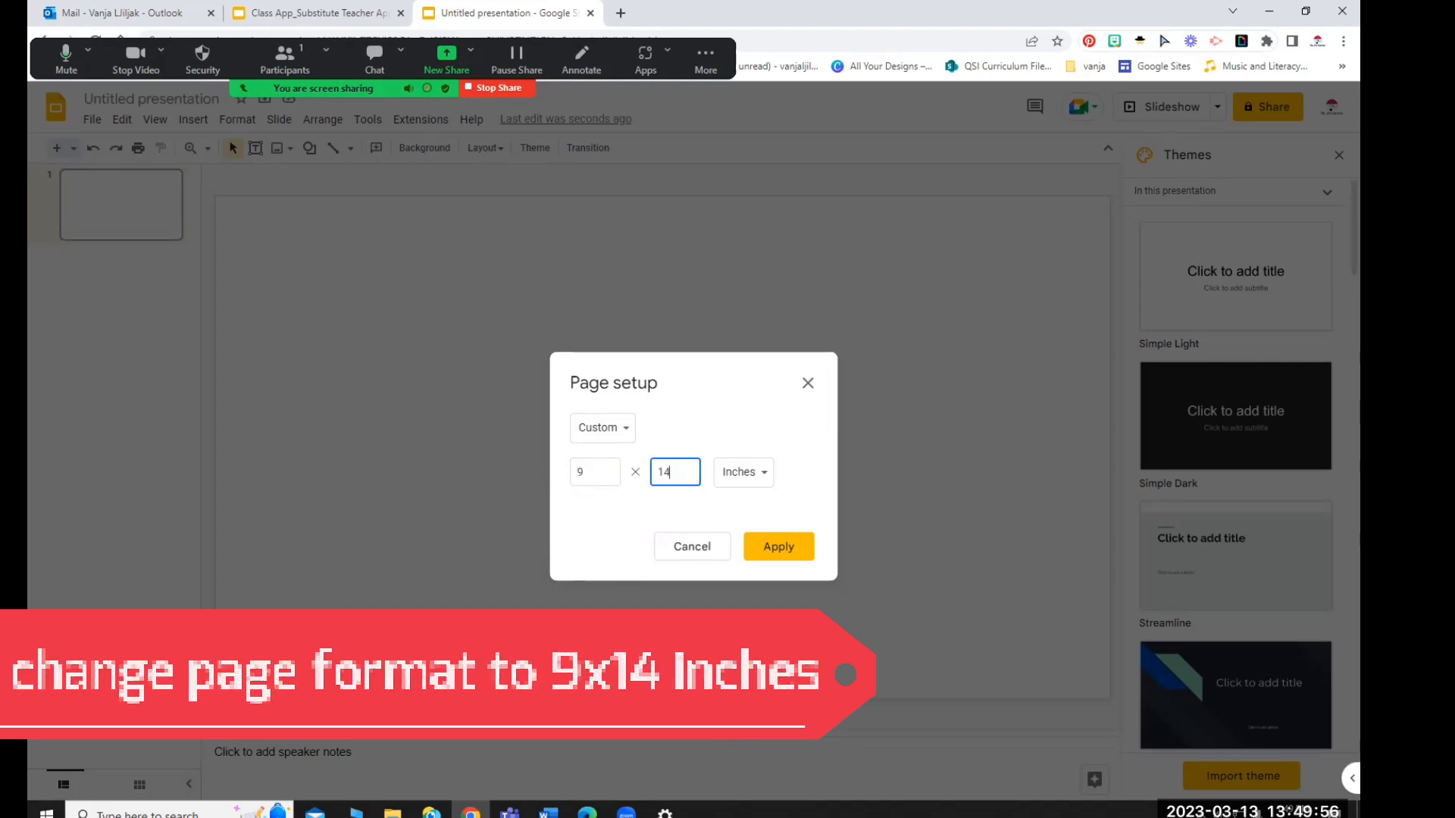
pyautogui.click(779, 546)
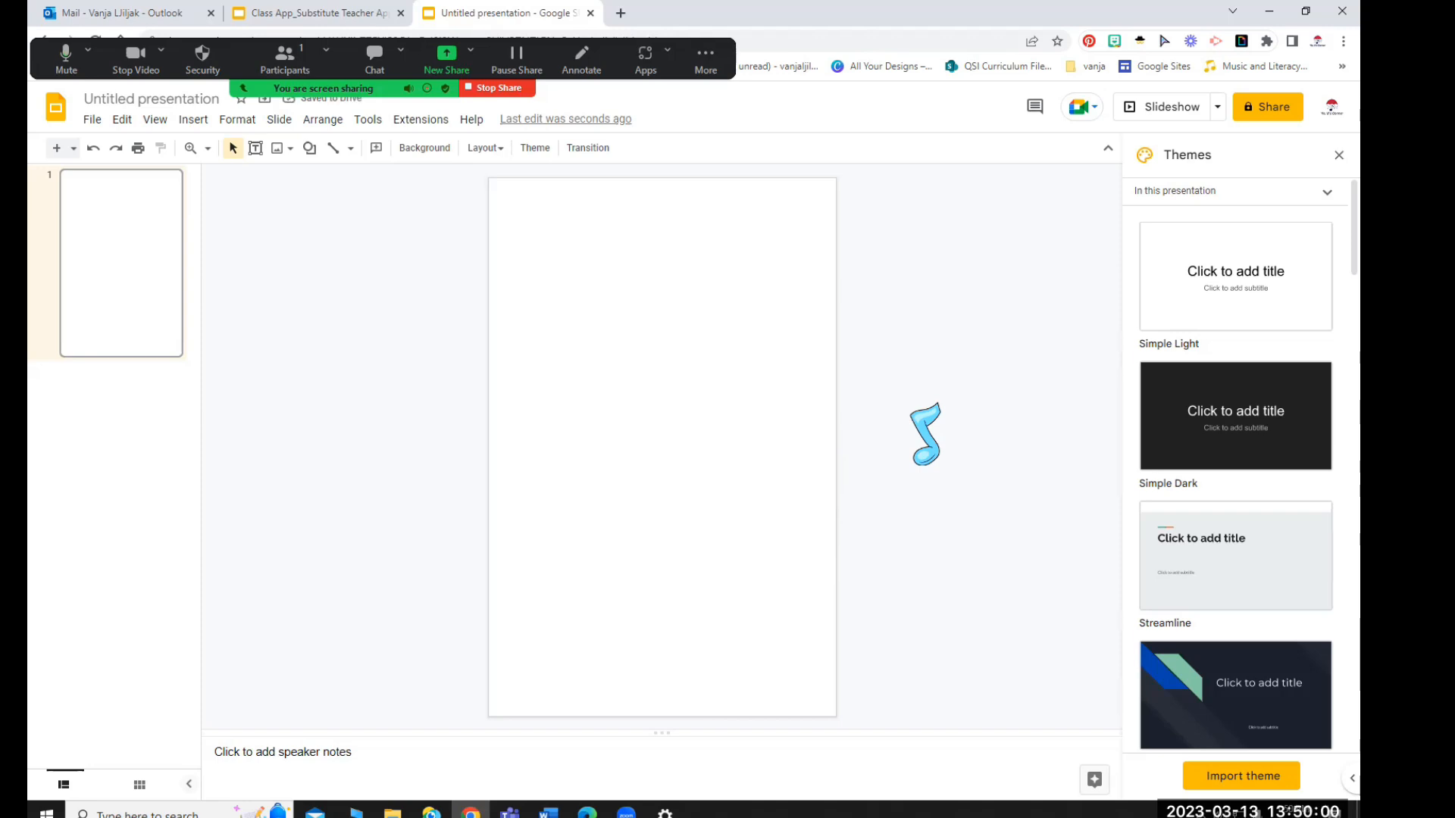
# Set the slide background to a light purple radial gradient
pyautogui.click(410, 149)
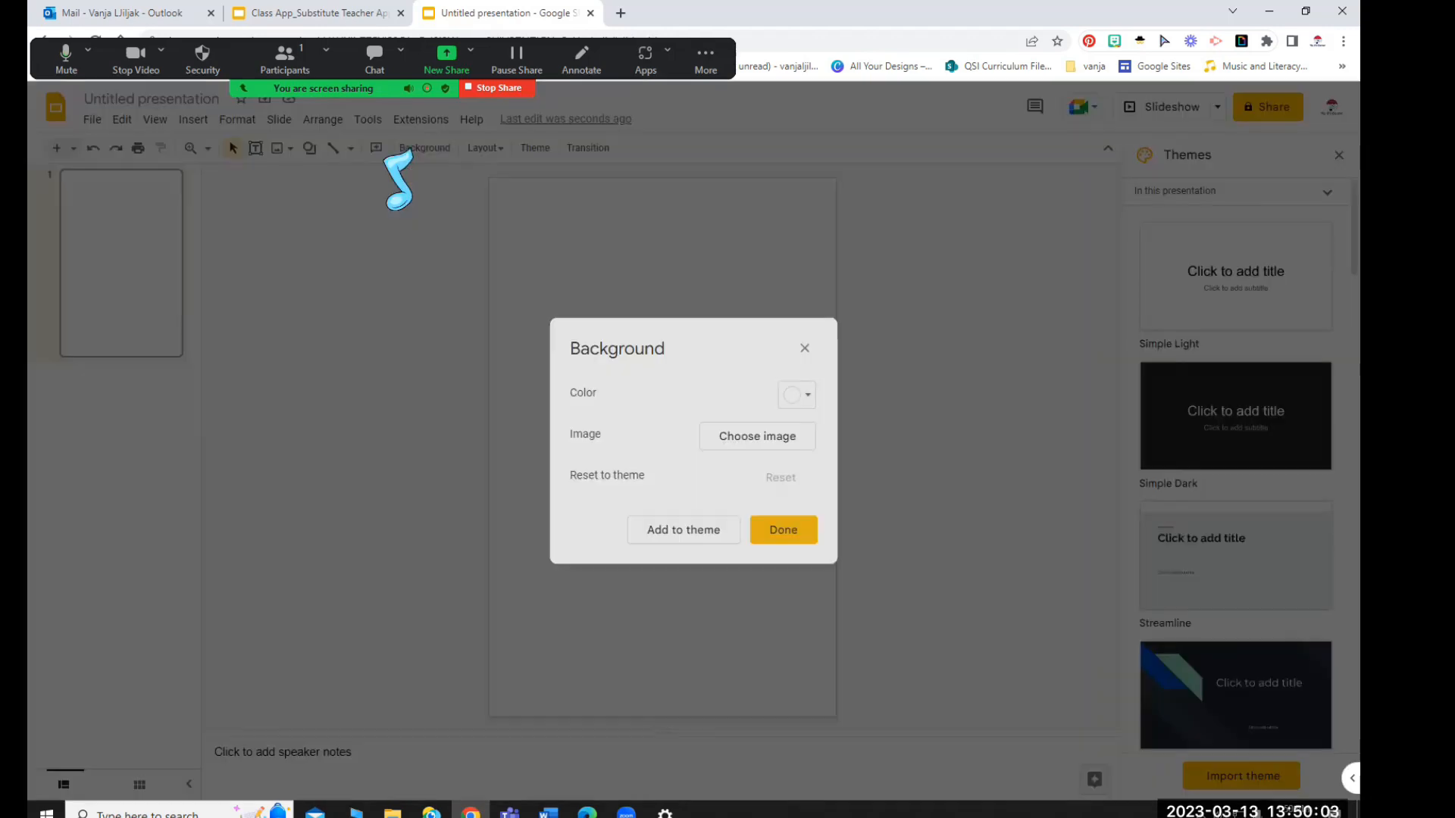
pyautogui.click(781, 400)
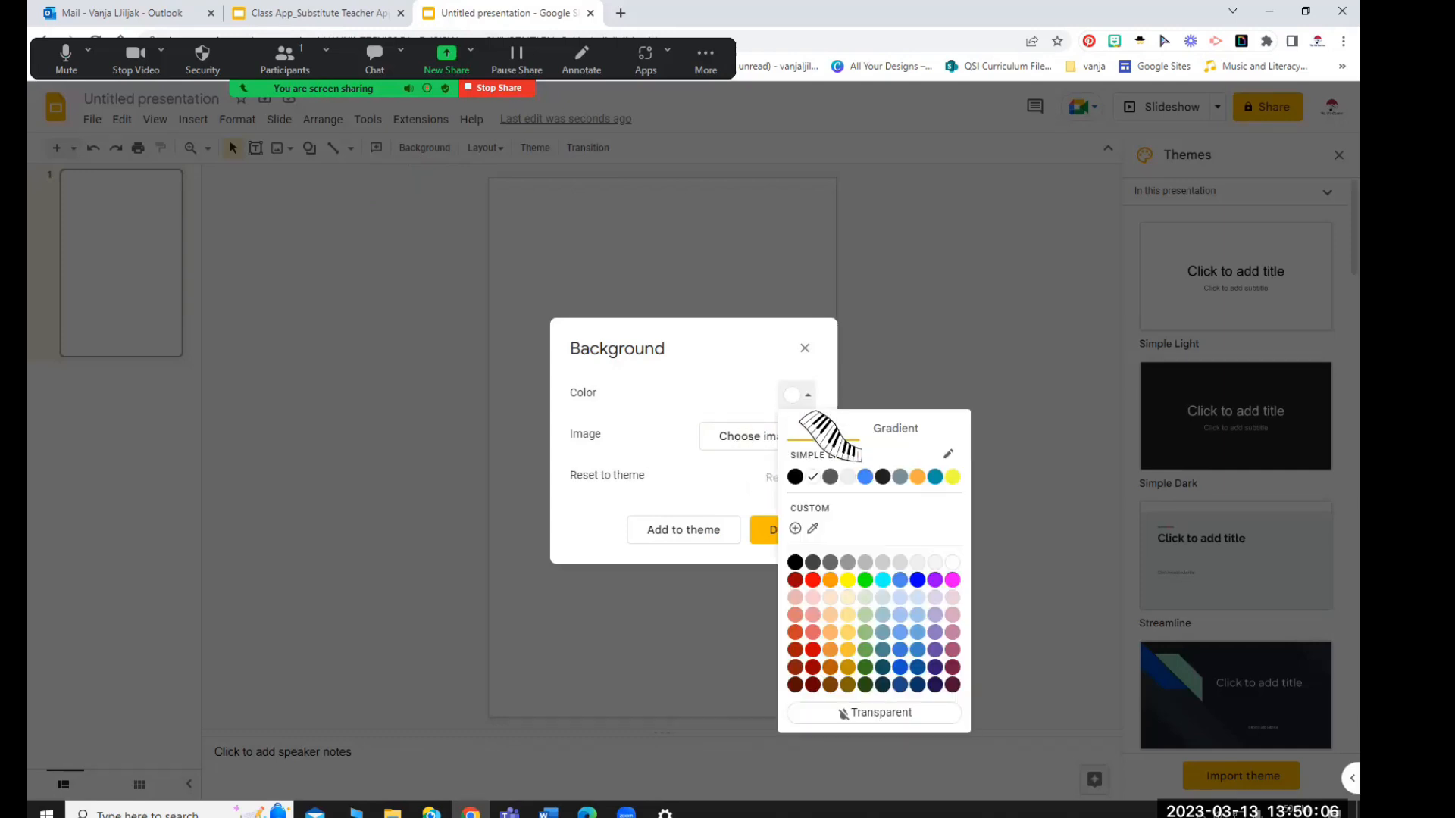
pyautogui.click(888, 432)
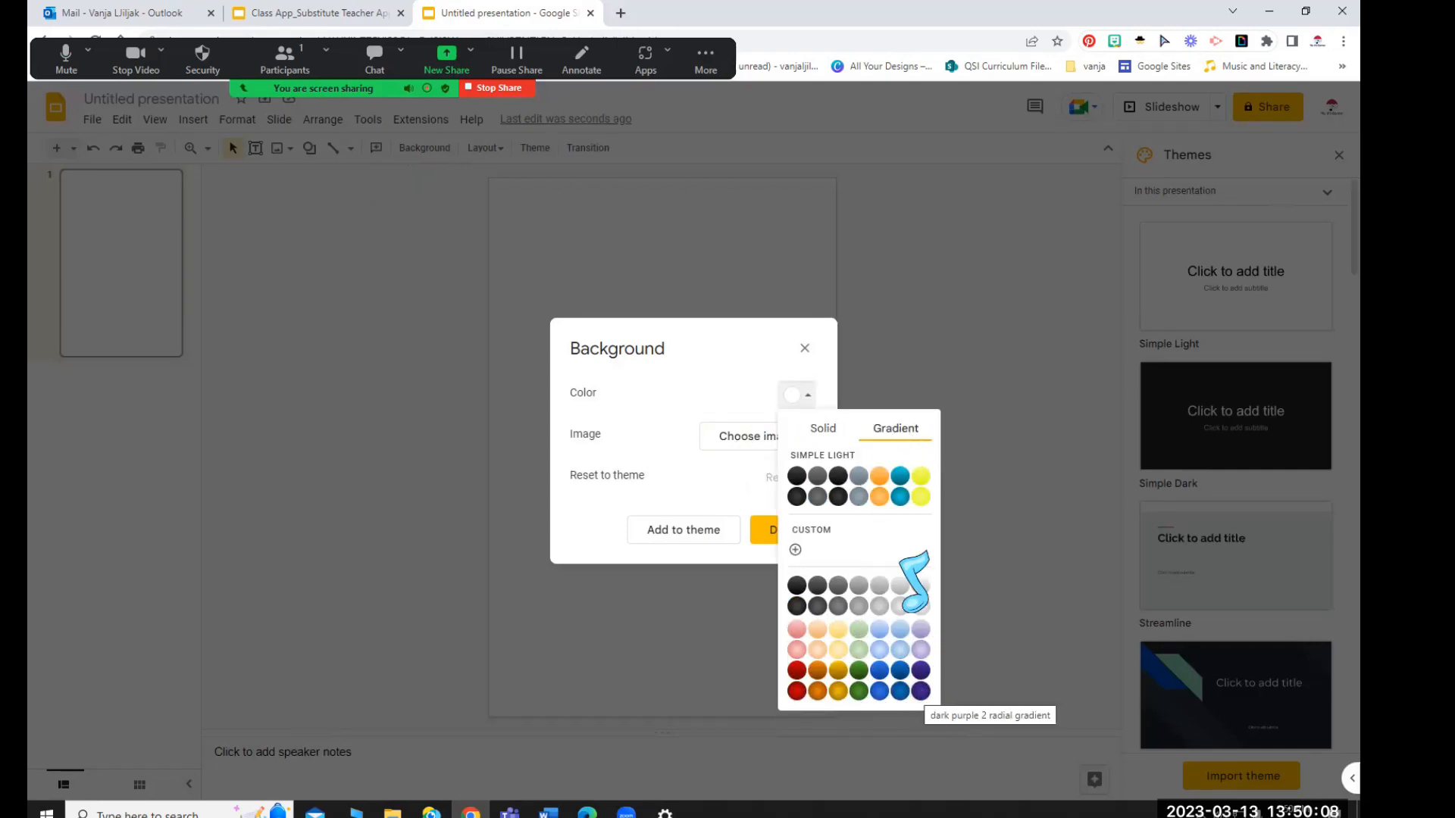
pyautogui.click(899, 496)
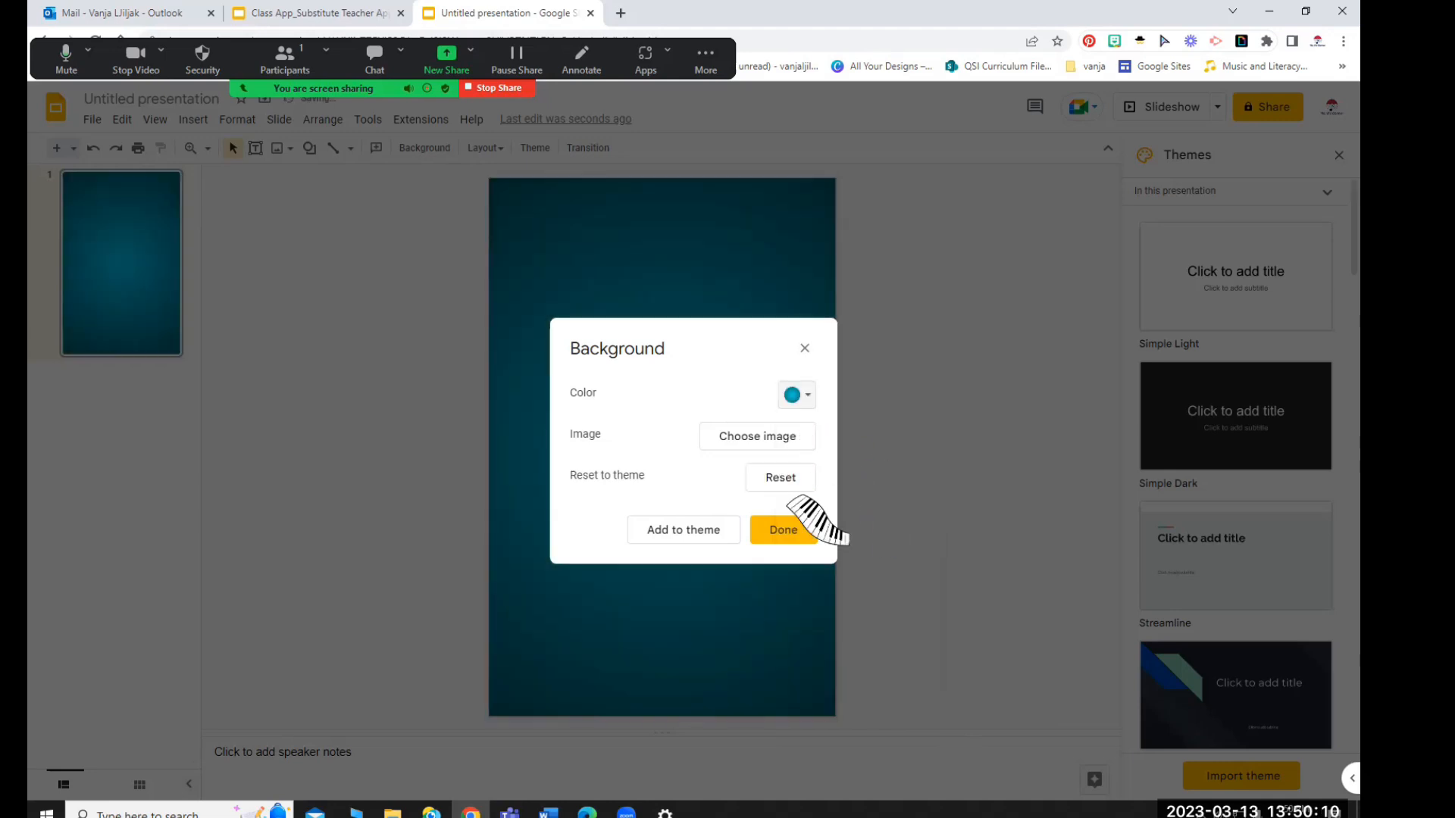
pyautogui.click(796, 396)
pyautogui.click(921, 672)
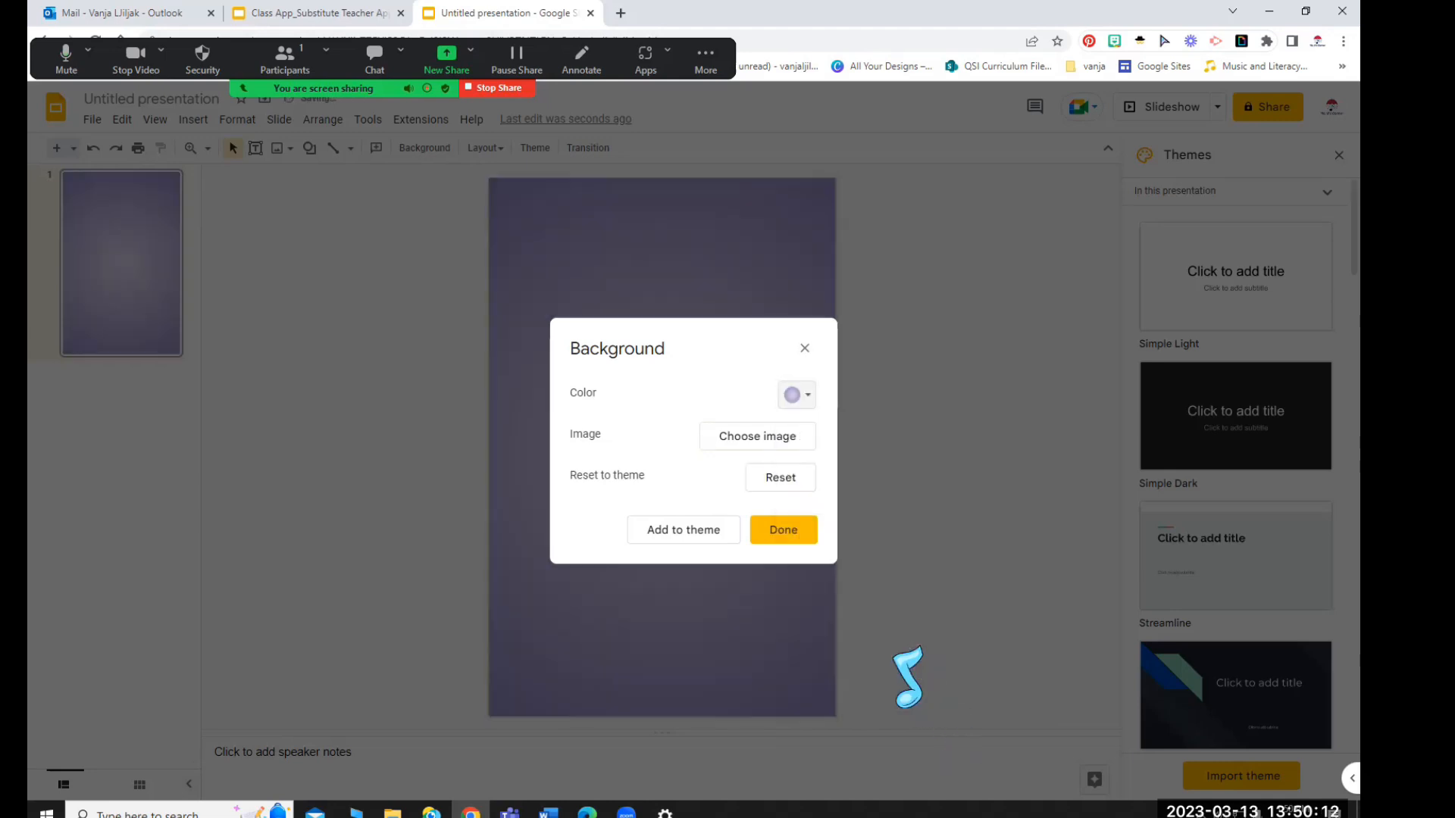
pyautogui.click(788, 530)
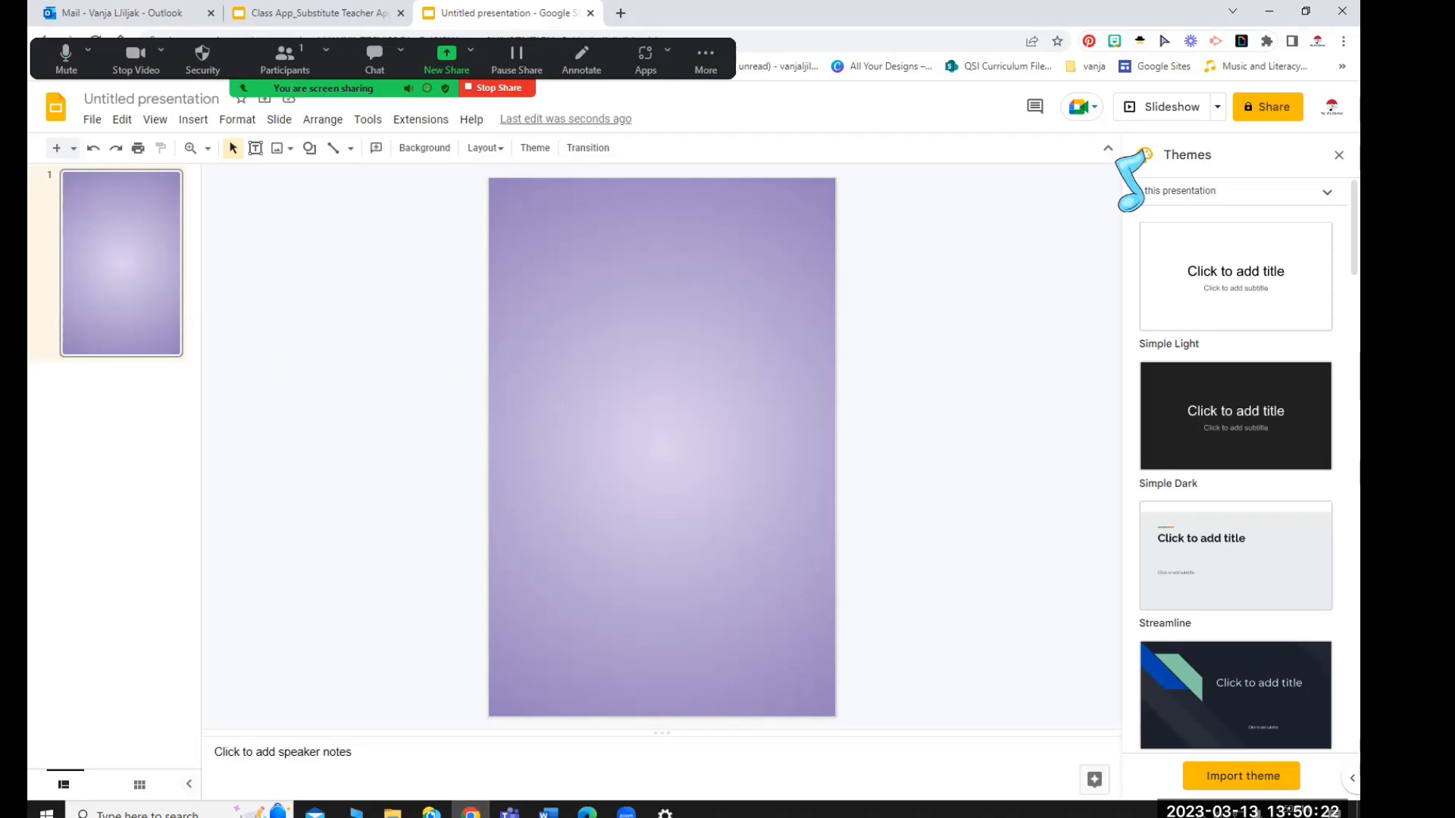
# Search Bitmoji for "circle" and place the arms-raised character on the yellow-green circle in the slide's upper-left area
pyautogui.click(1115, 41)
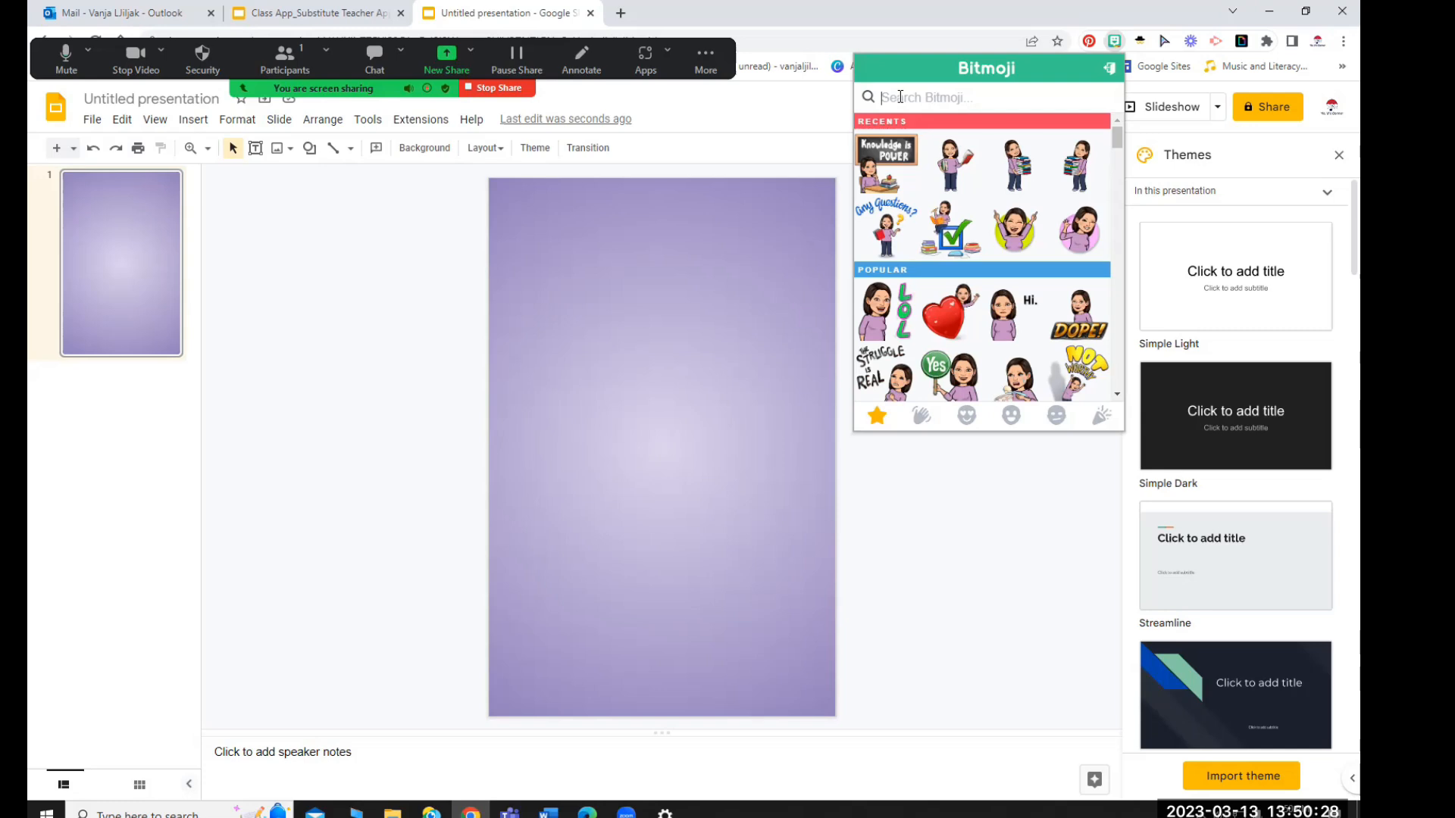
pyautogui.write('circle')
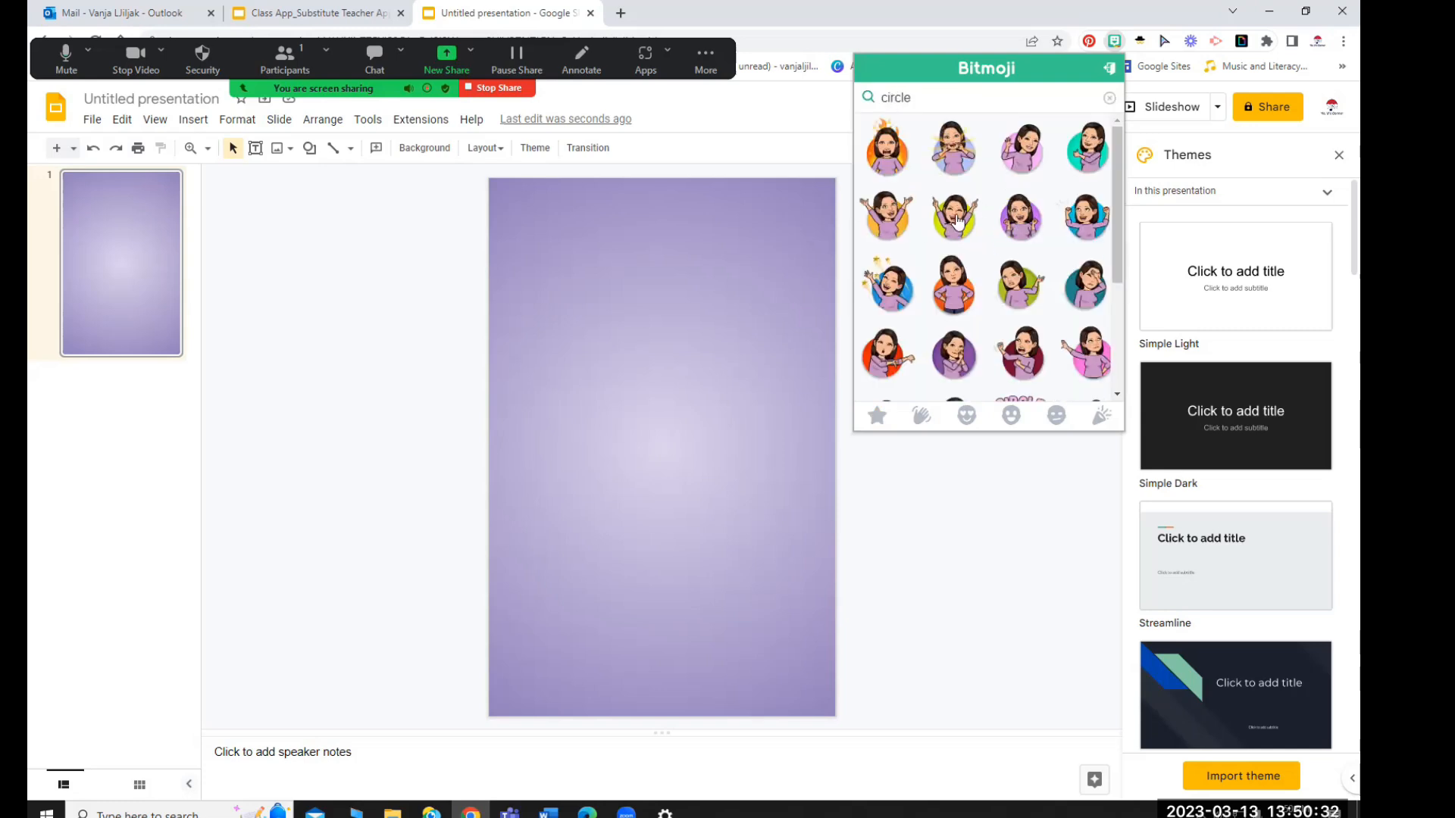
pyautogui.moveTo(552, 244); pyautogui.dragTo(552, 238)
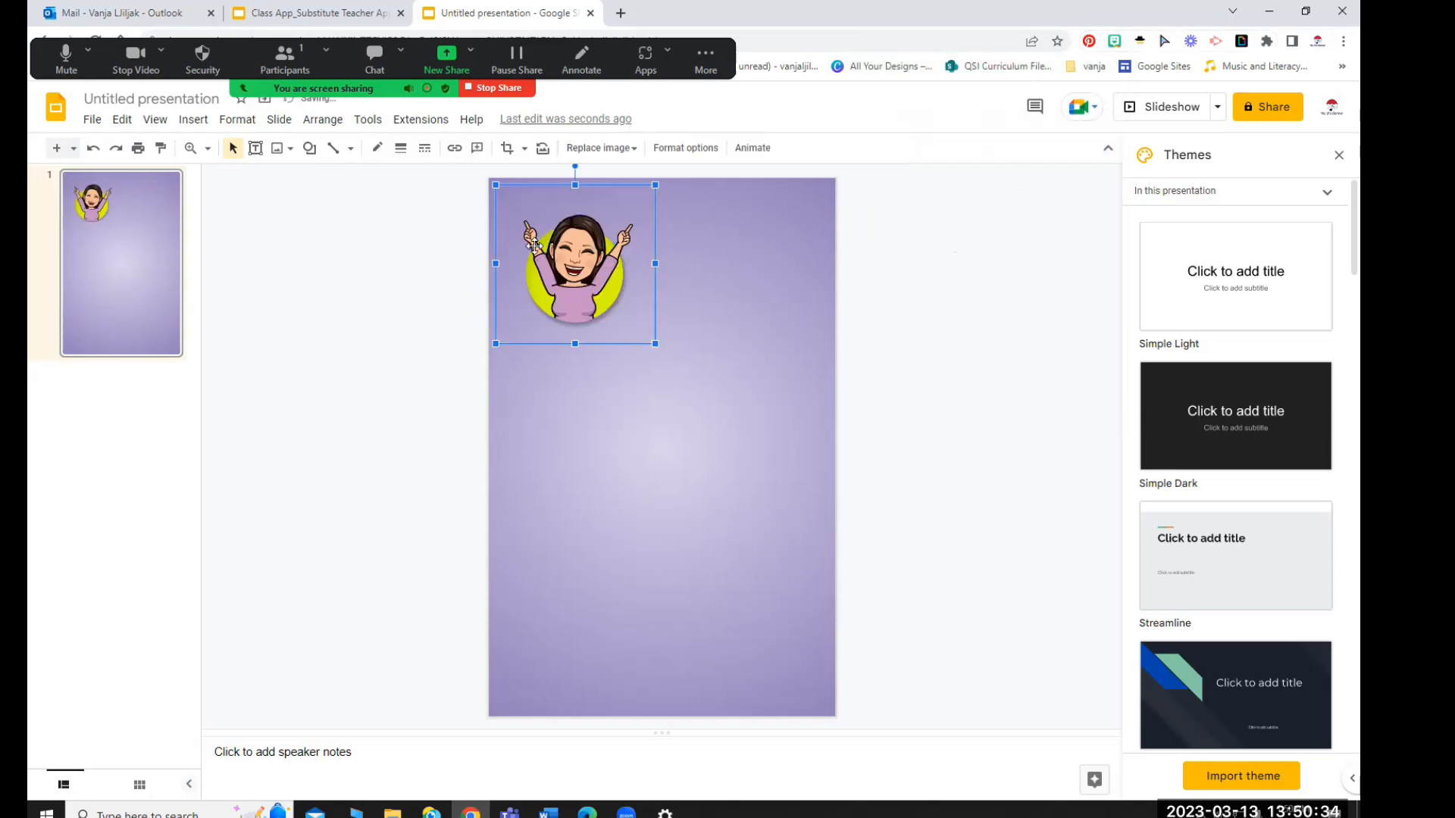
# Add a drop shadow to the Bitmoji character on the yellow-green circle
pyautogui.click(686, 148)
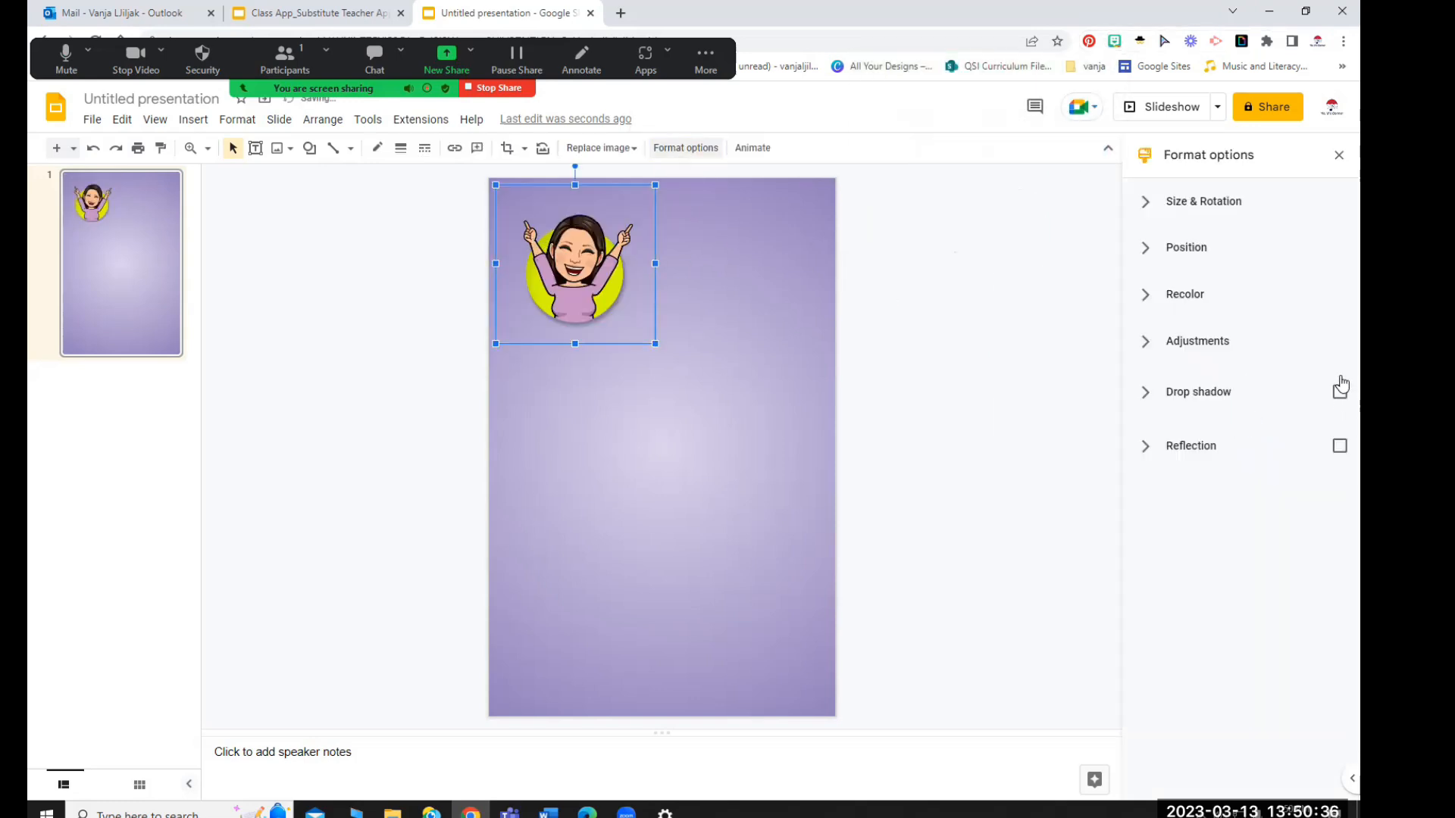
pyautogui.click(1339, 392)
pyautogui.click(1201, 394)
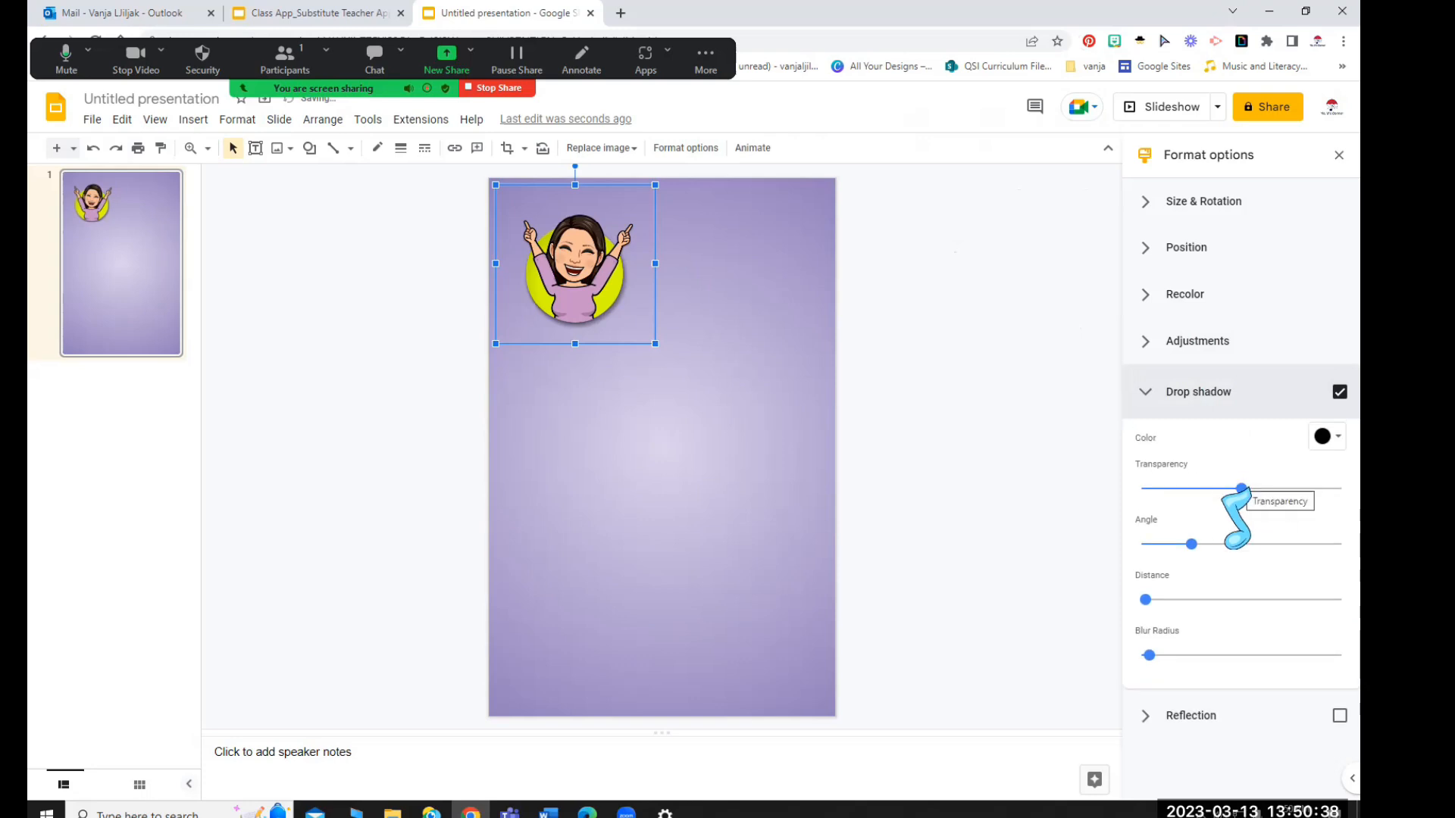
pyautogui.click(667, 394)
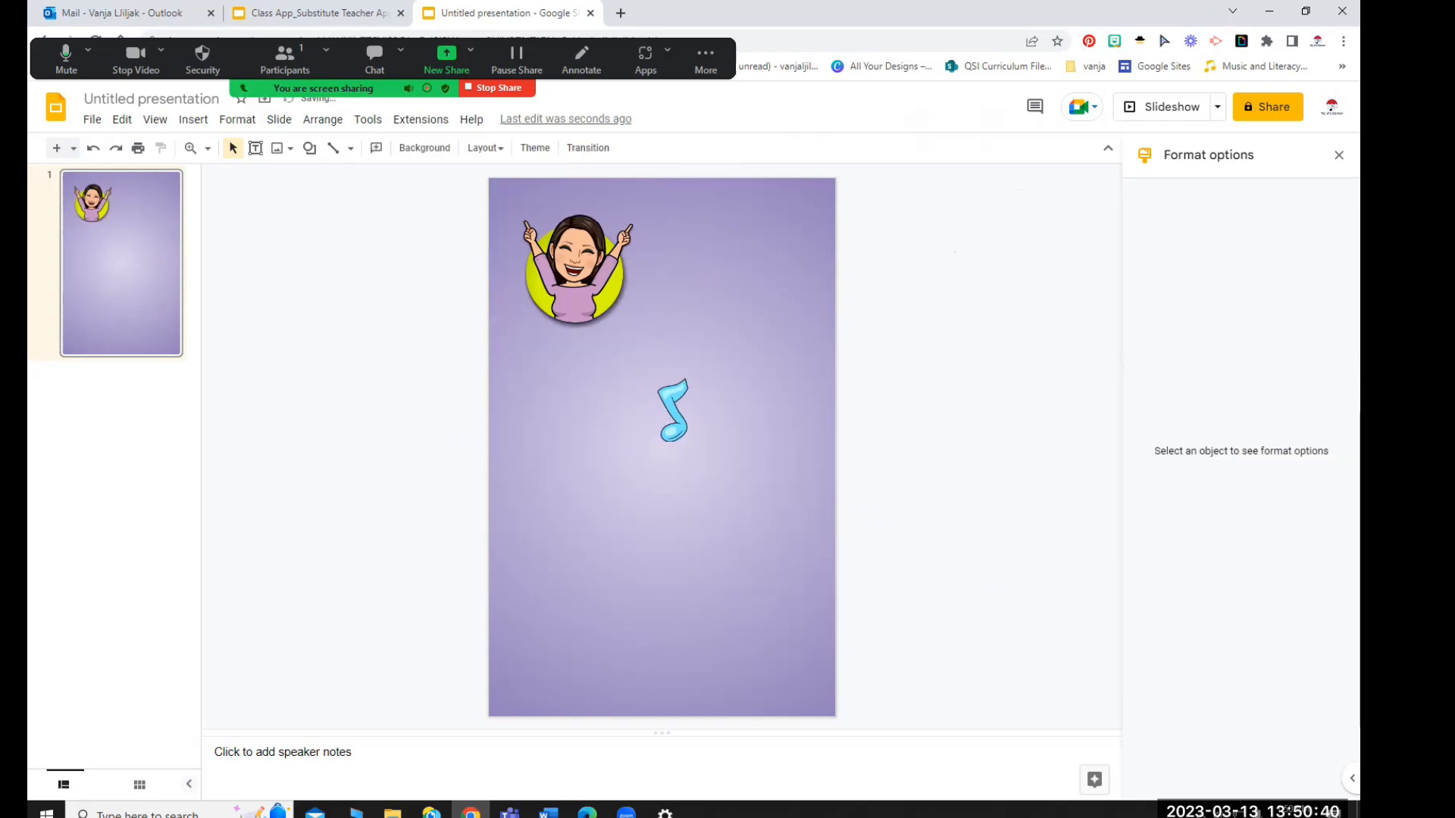
# Search Google for "textgiraffe" in a new browser tab and open the TextGiraffe logo maker site
pyautogui.click(620, 13)
pyautogui.click(684, 338)
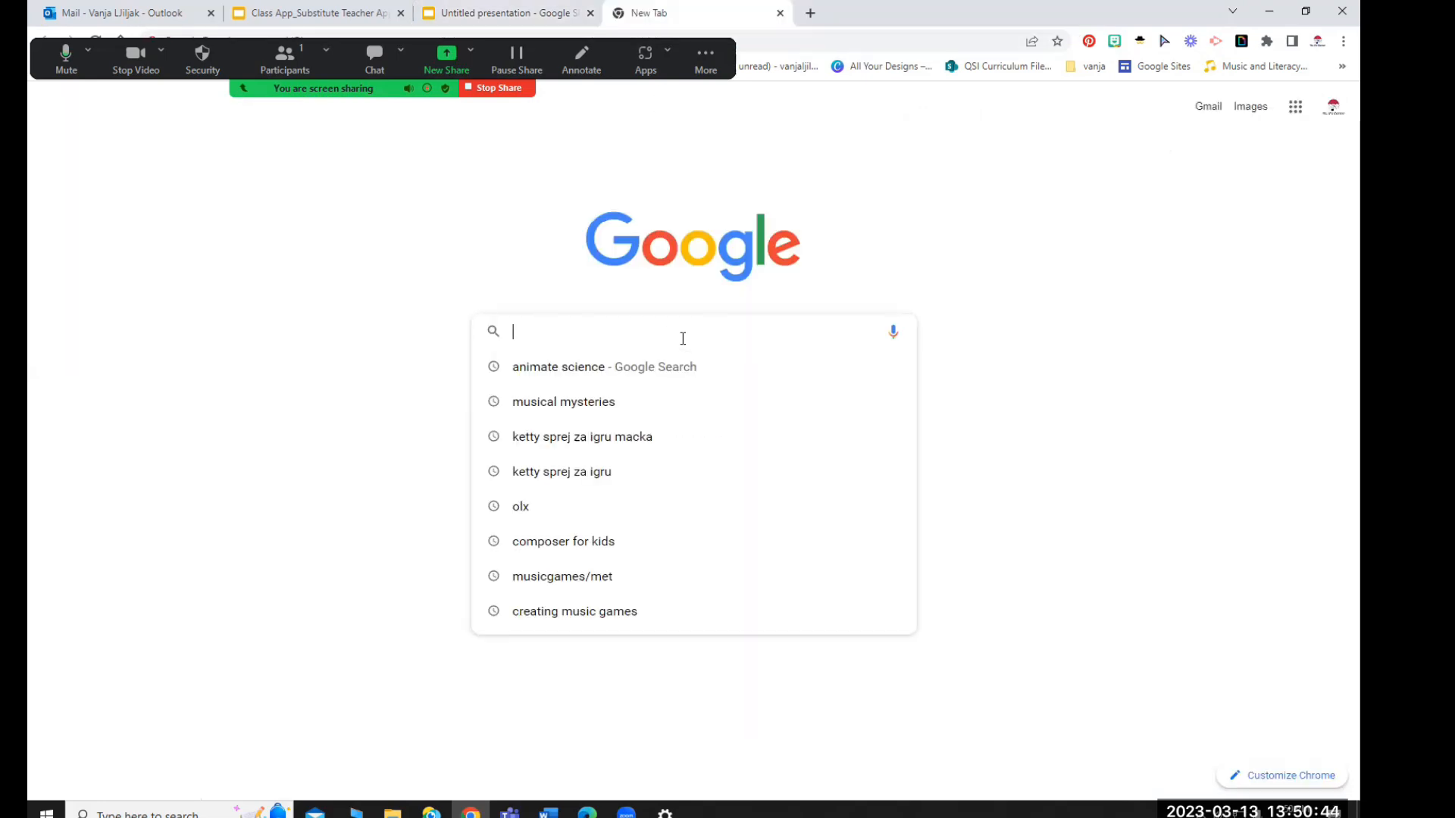
pyautogui.write('textgiraffe')
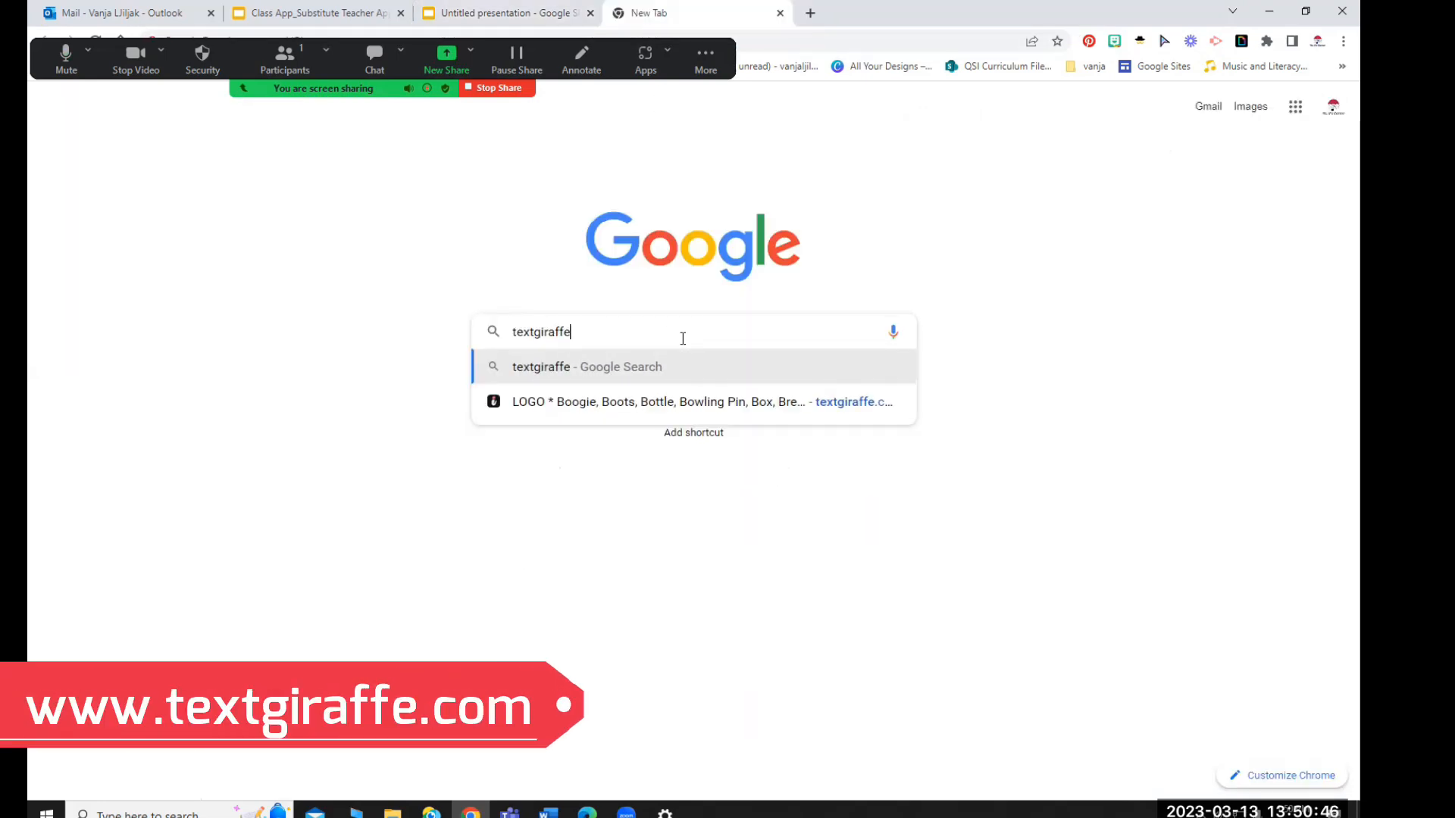
pyautogui.click(667, 365)
pyautogui.click(273, 274)
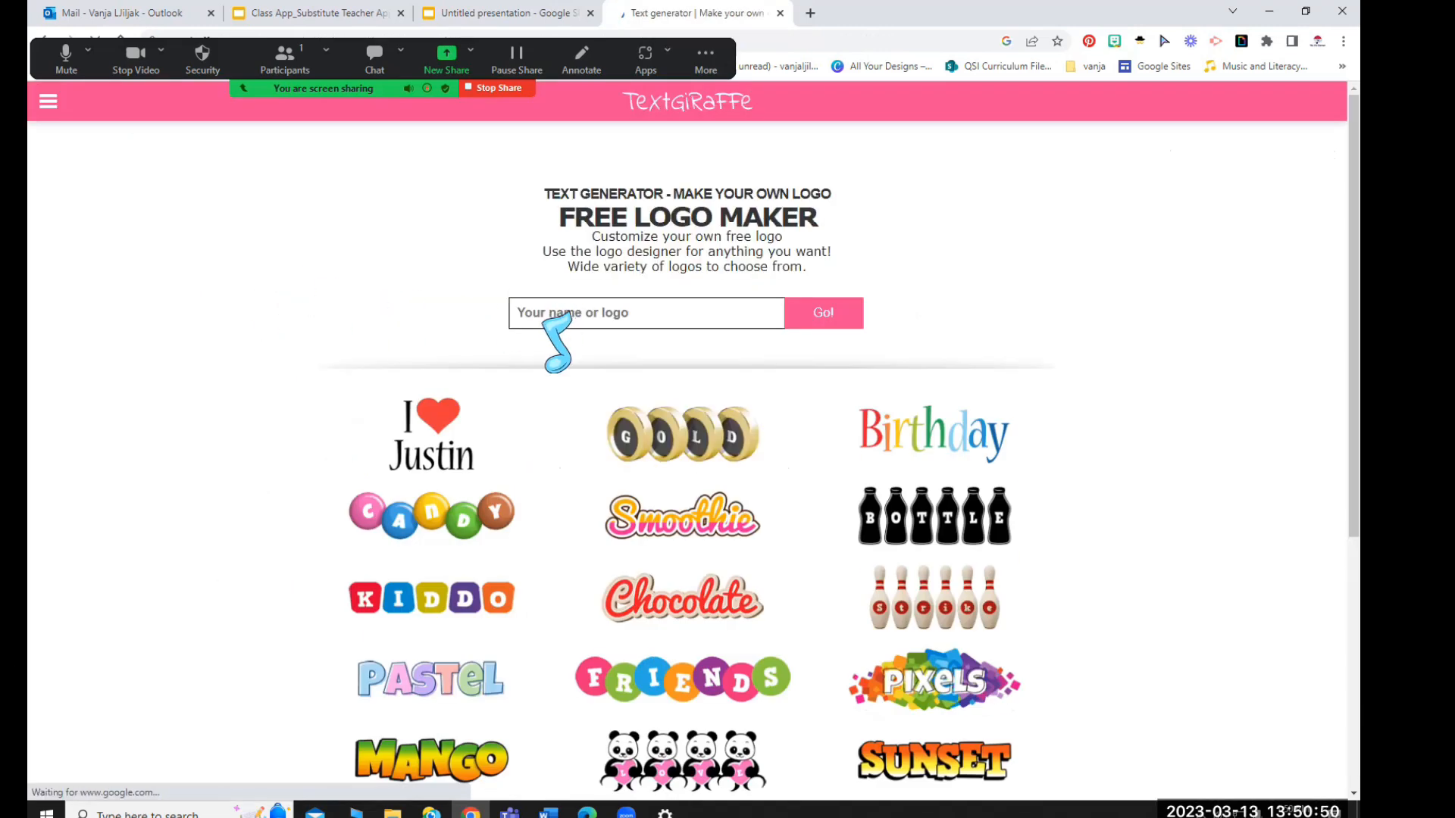
# Generate logos for the word "Reading" and copy the image of the yellow lettering on a blue burst
pyautogui.click(600, 538)
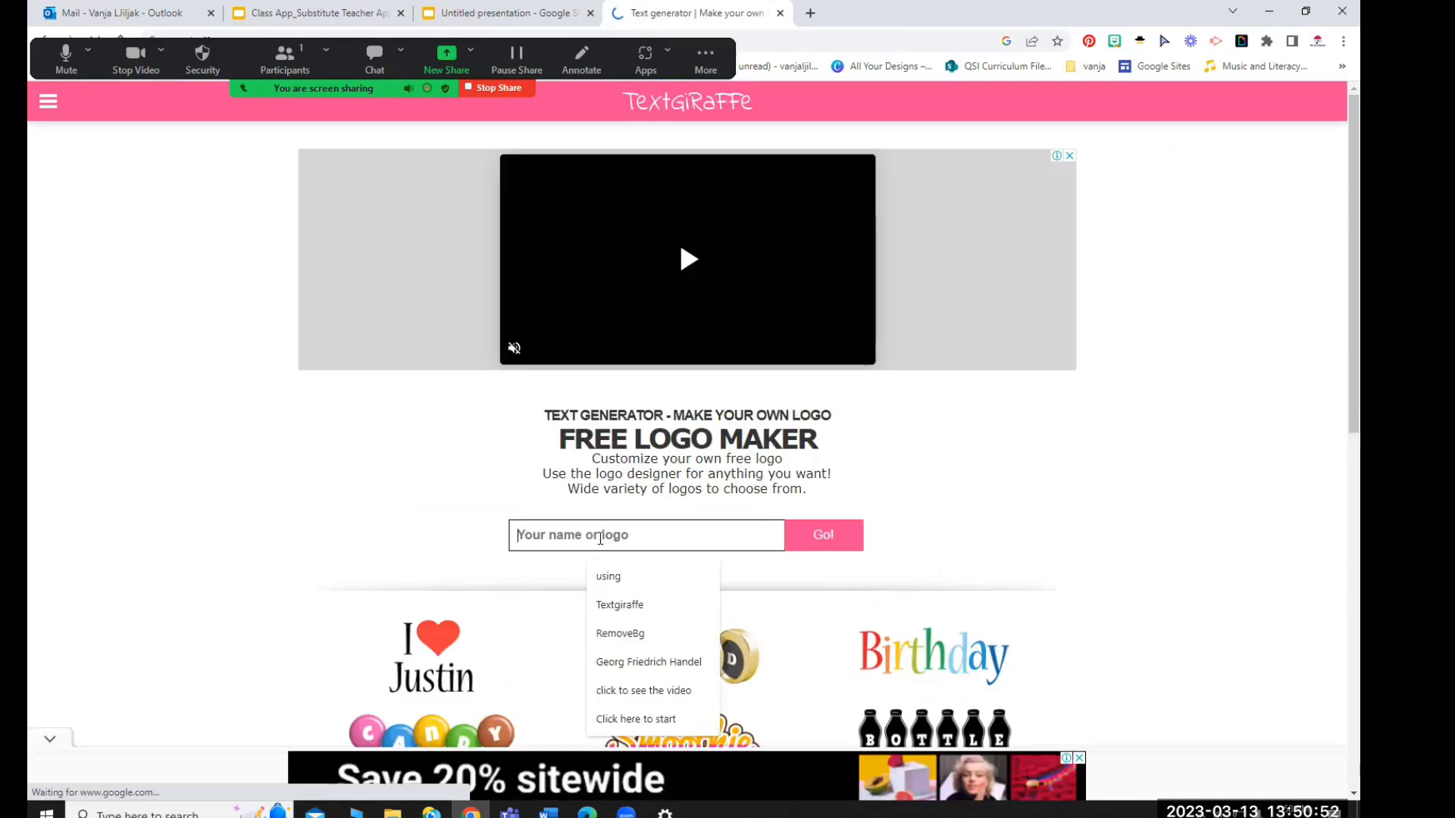
pyautogui.write('Reading')
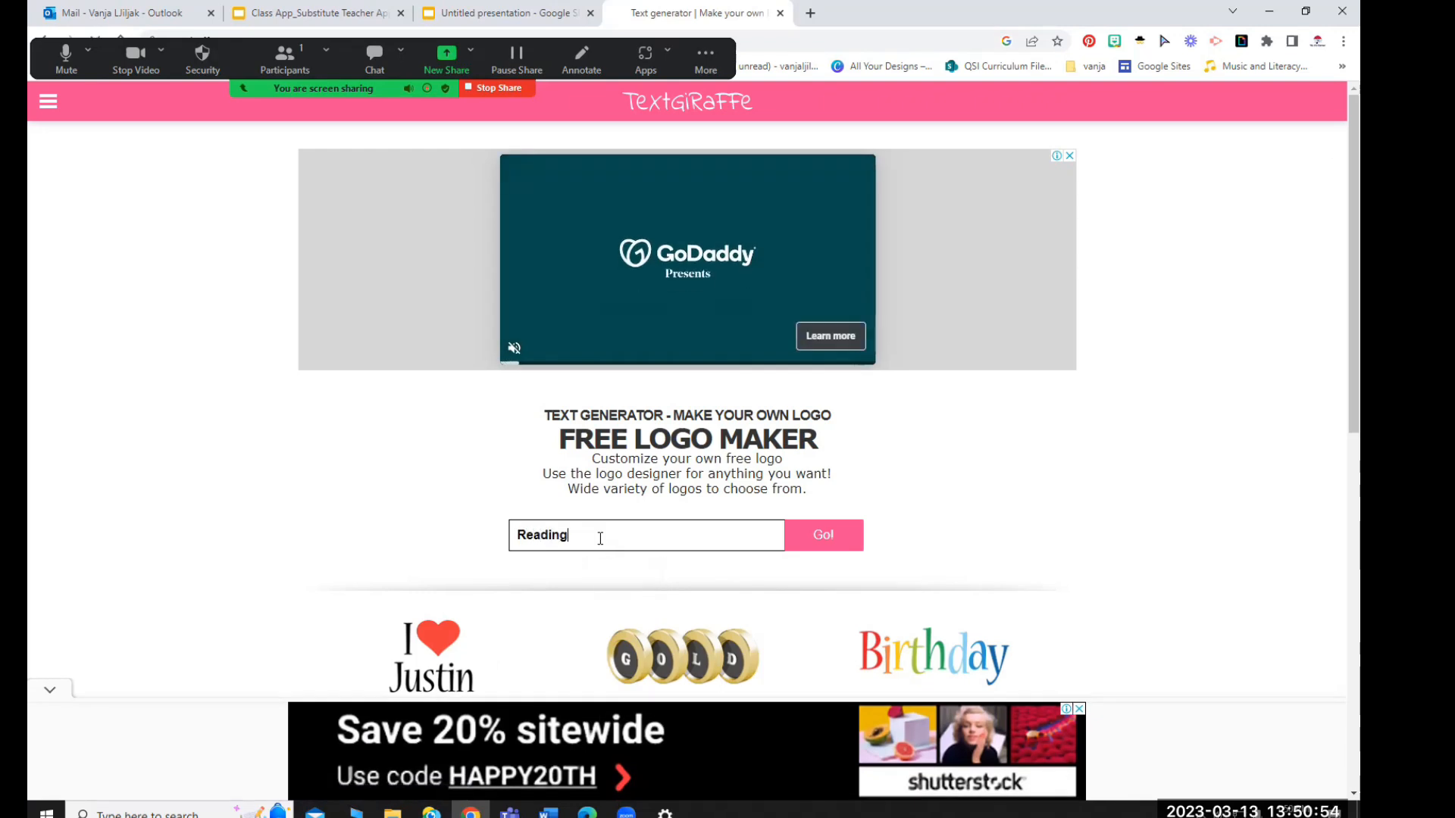
pyautogui.press('Return')
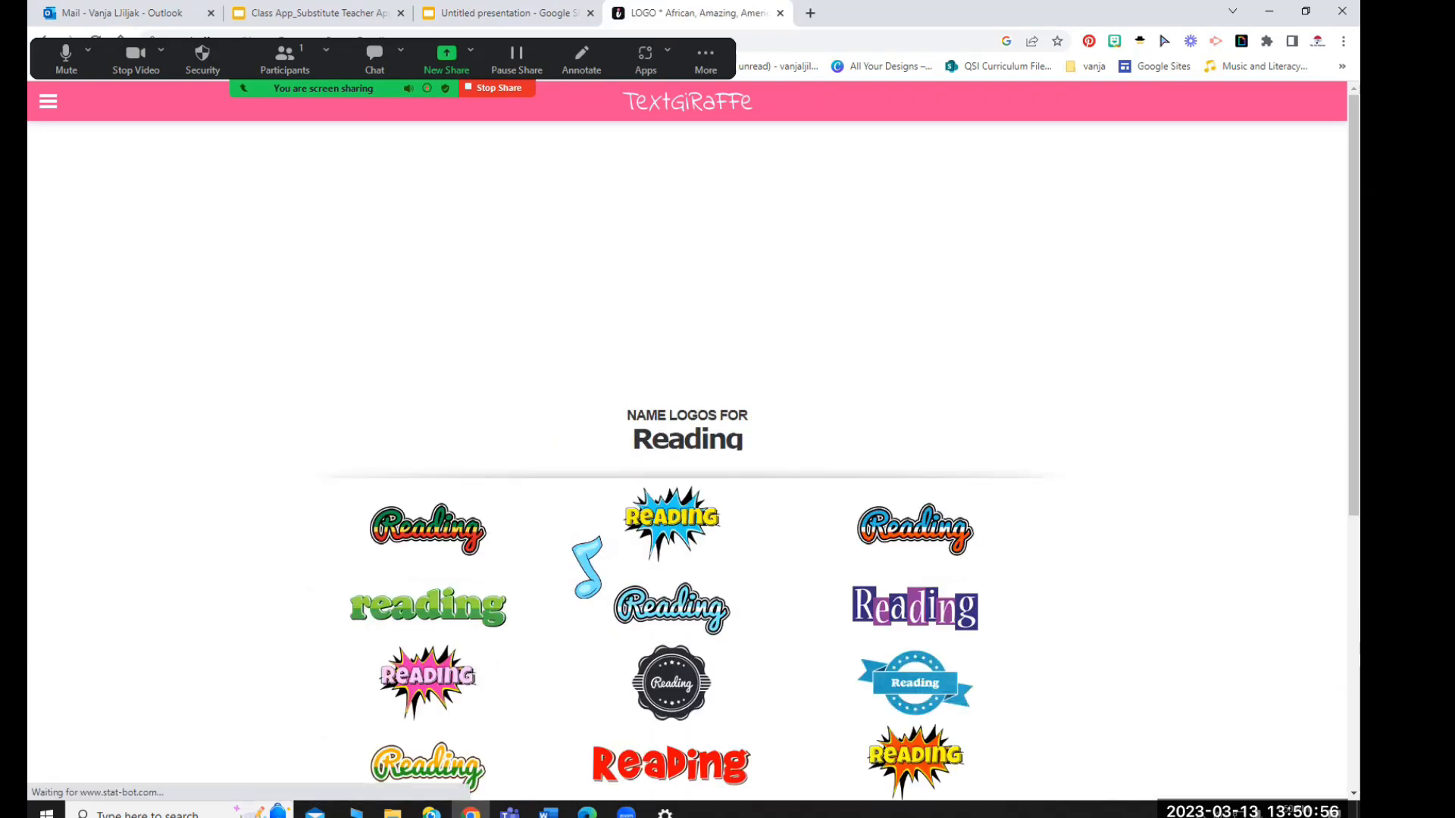
pyautogui.rightClick(669, 519)
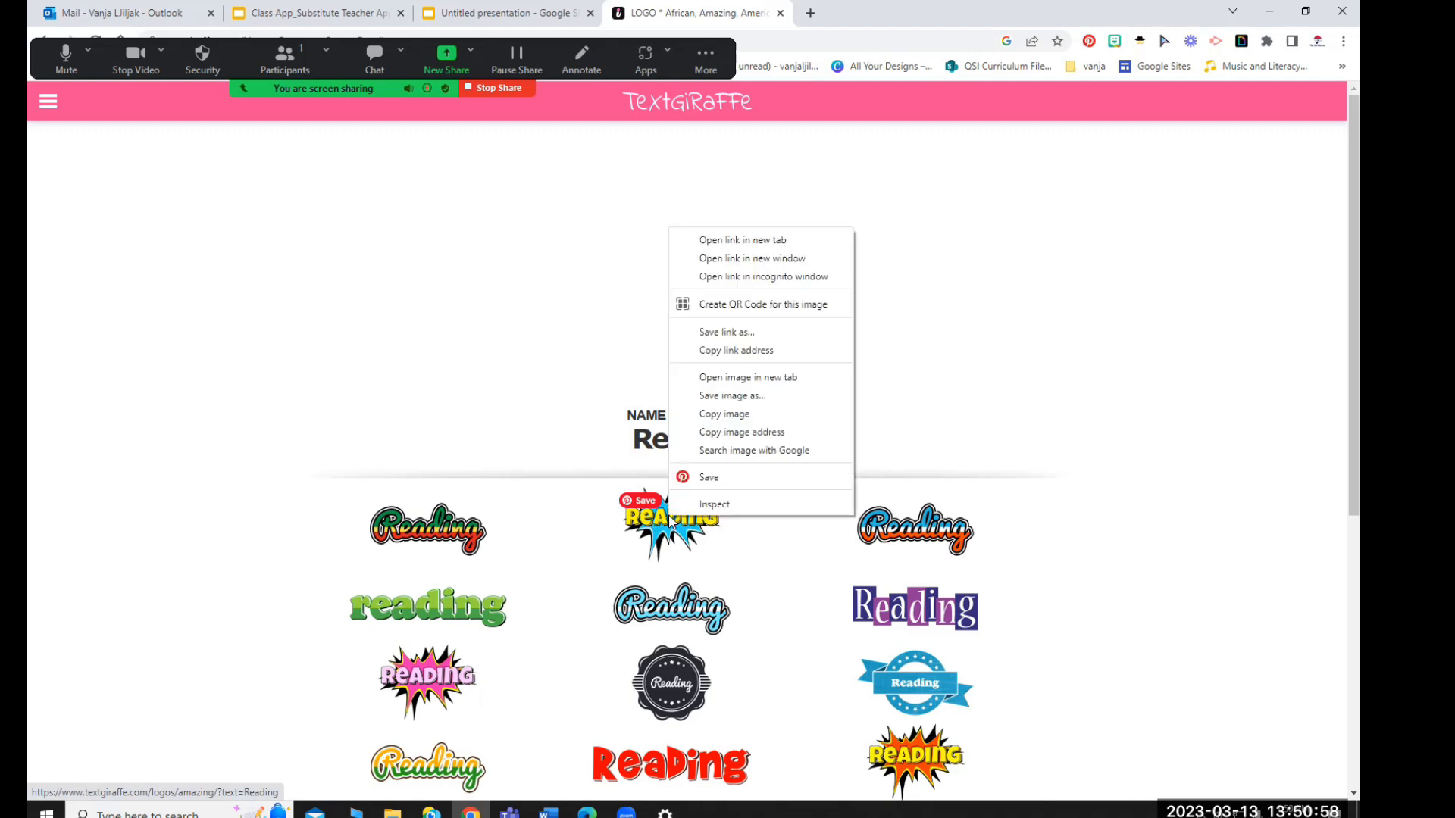
pyautogui.click(723, 415)
# Paste the Reading logo into the untitled presentation and place it over the lower part of the Bitmoji character
pyautogui.click(506, 13)
pyautogui.rightClick(633, 413)
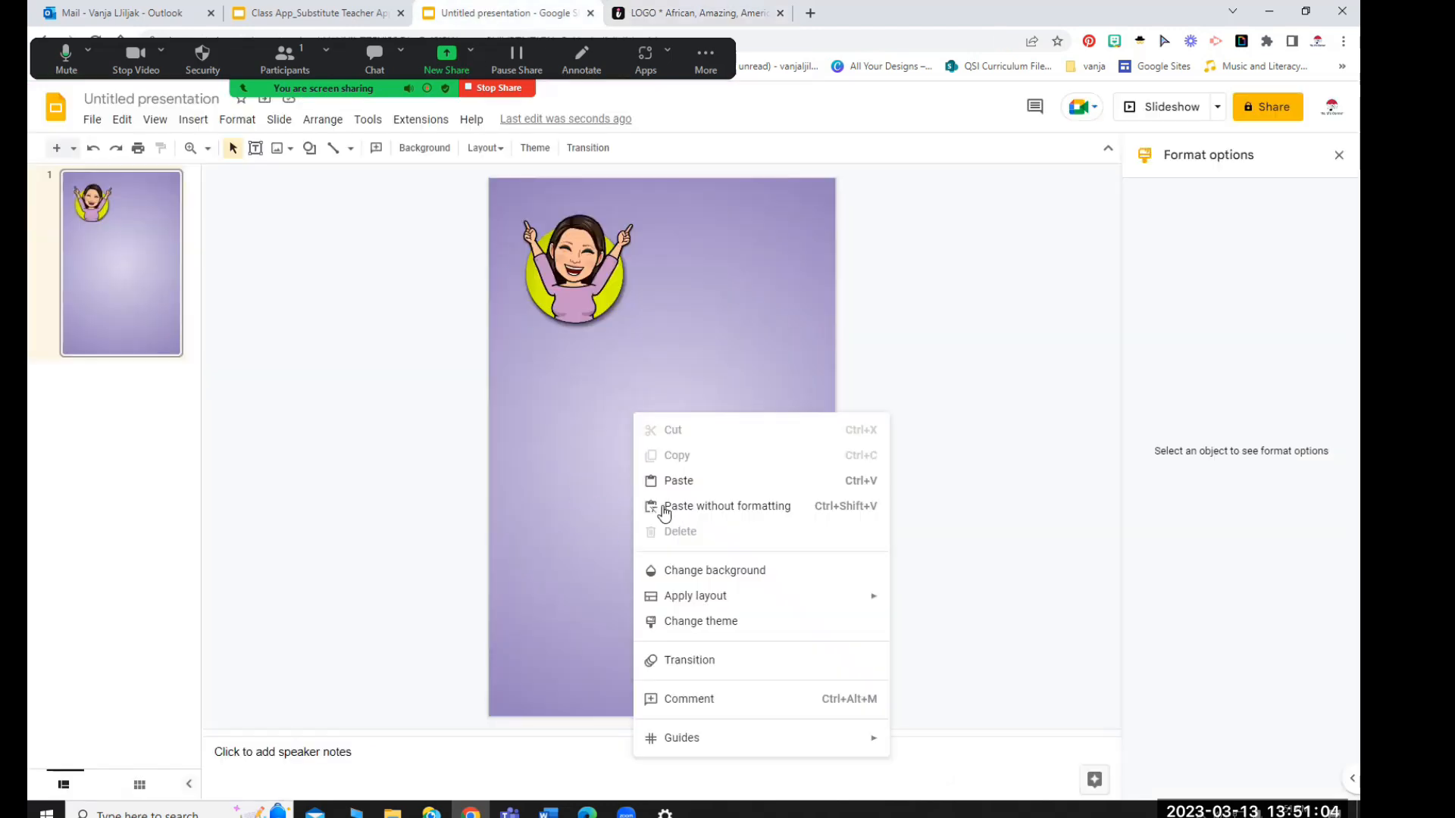
pyautogui.click(667, 480)
pyautogui.moveTo(541, 379); pyautogui.dragTo(590, 312)
# Add a drop shadow to the Reading logo and lower the shadow's transparency to the minimum
pyautogui.click(1200, 392)
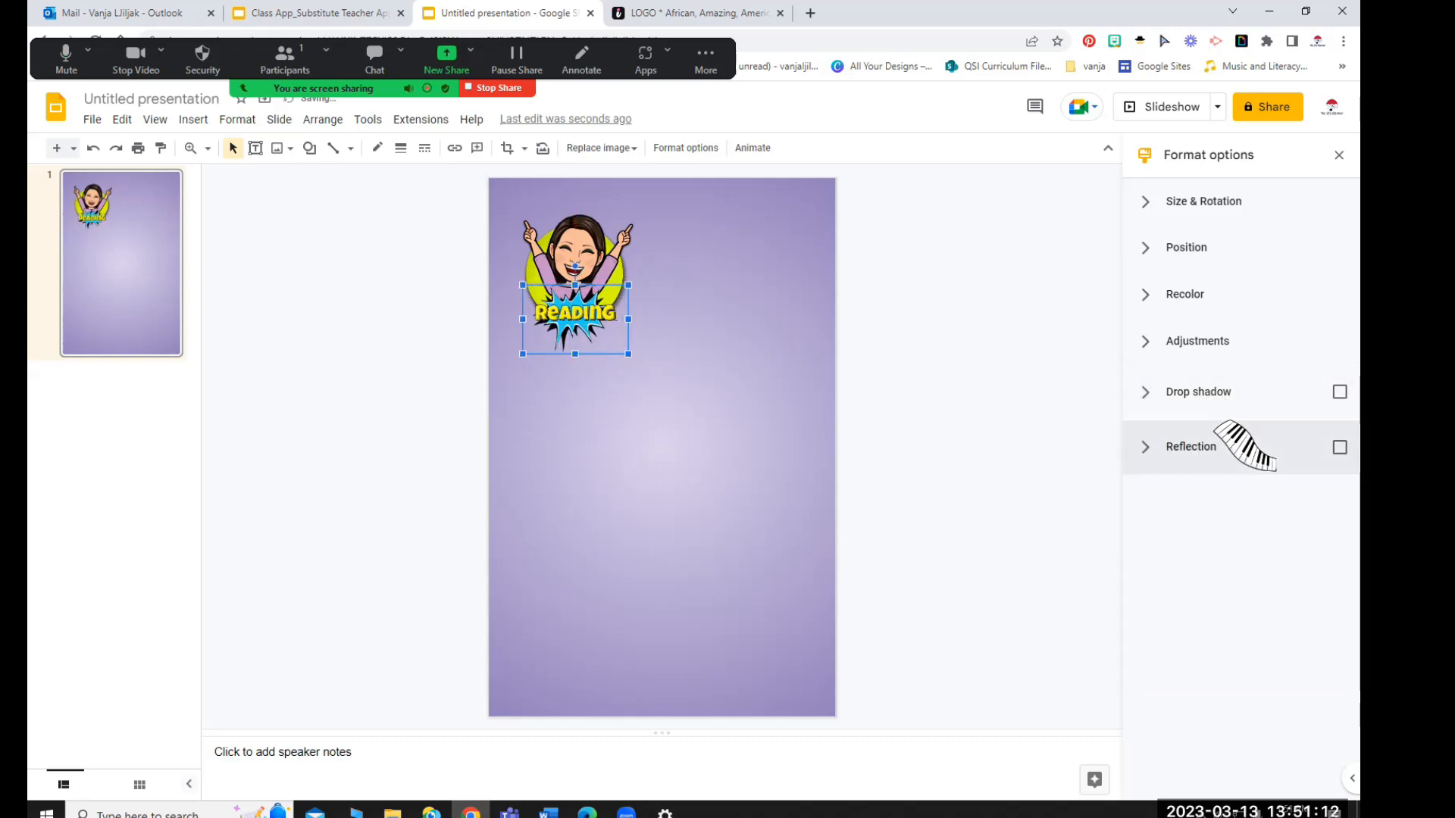
pyautogui.click(1338, 392)
pyautogui.click(1222, 392)
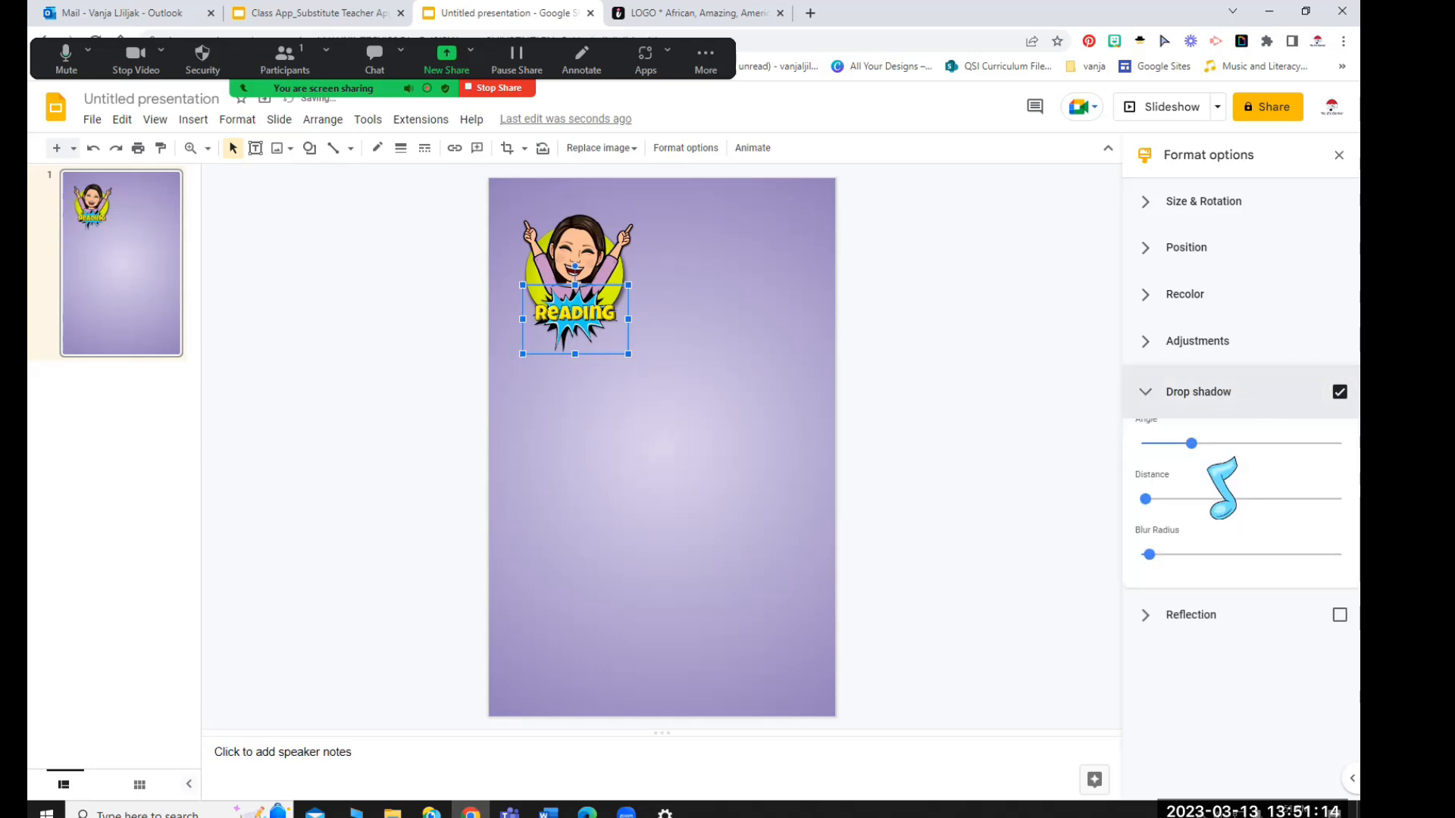
pyautogui.moveTo(1245, 489); pyautogui.dragTo(1084, 522)
pyautogui.click(1023, 359)
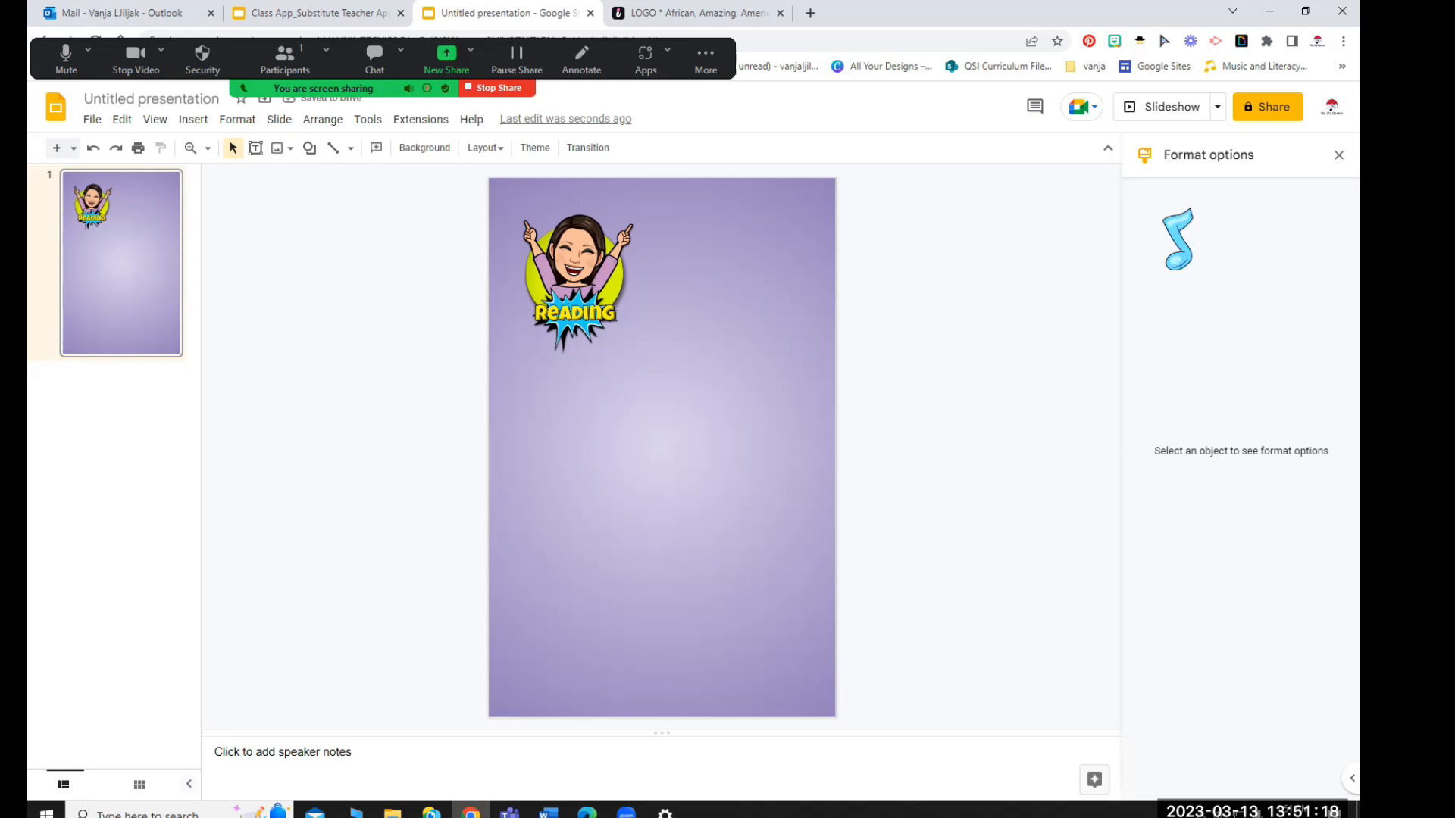
# Place the blue-circle Bitmoji from a "circle" search beside the first character and give it a drop shadow with minimum transparency
pyautogui.click(1115, 42)
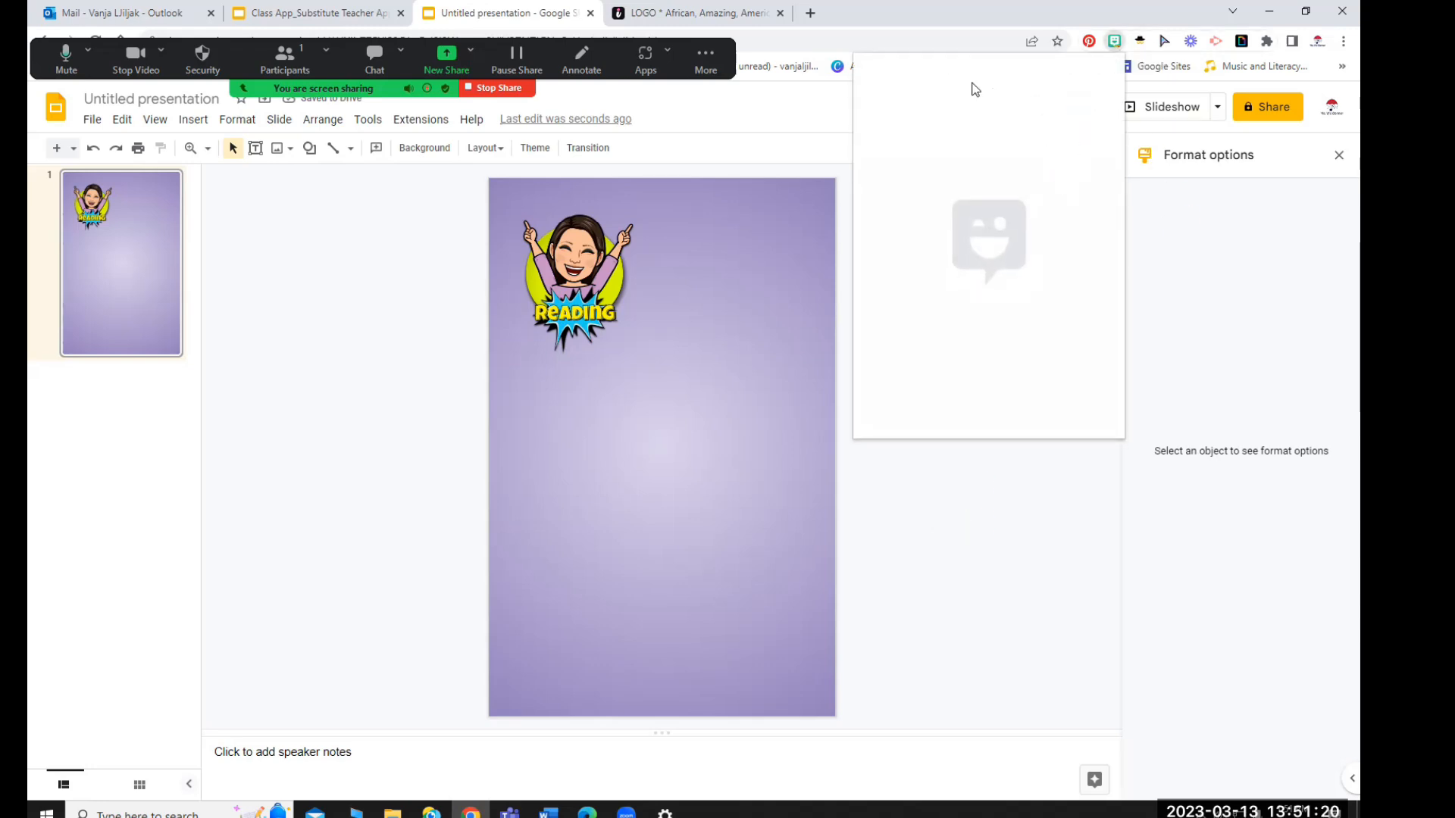
pyautogui.write('circle')
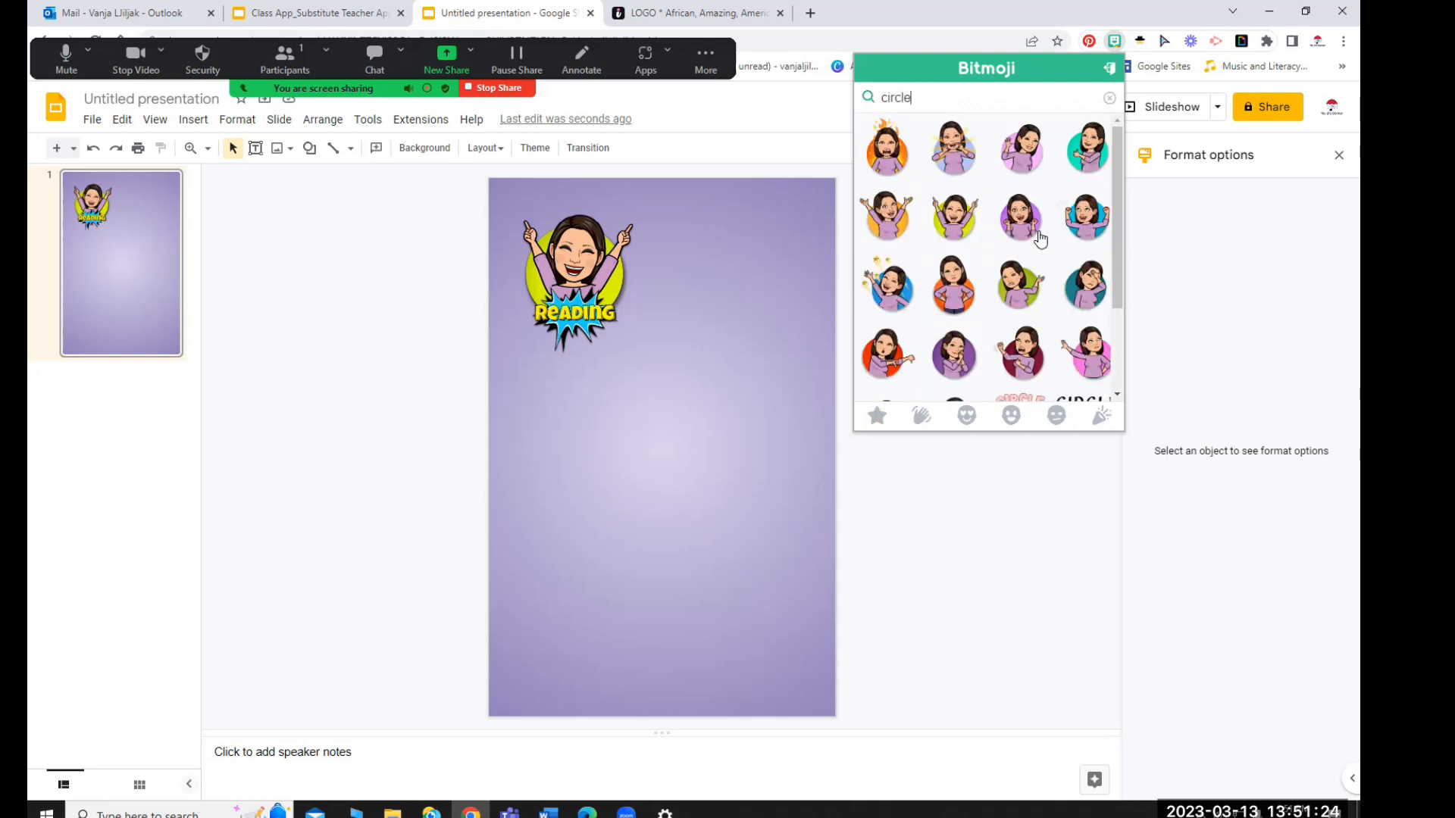
pyautogui.moveTo(746, 255); pyautogui.dragTo(698, 280)
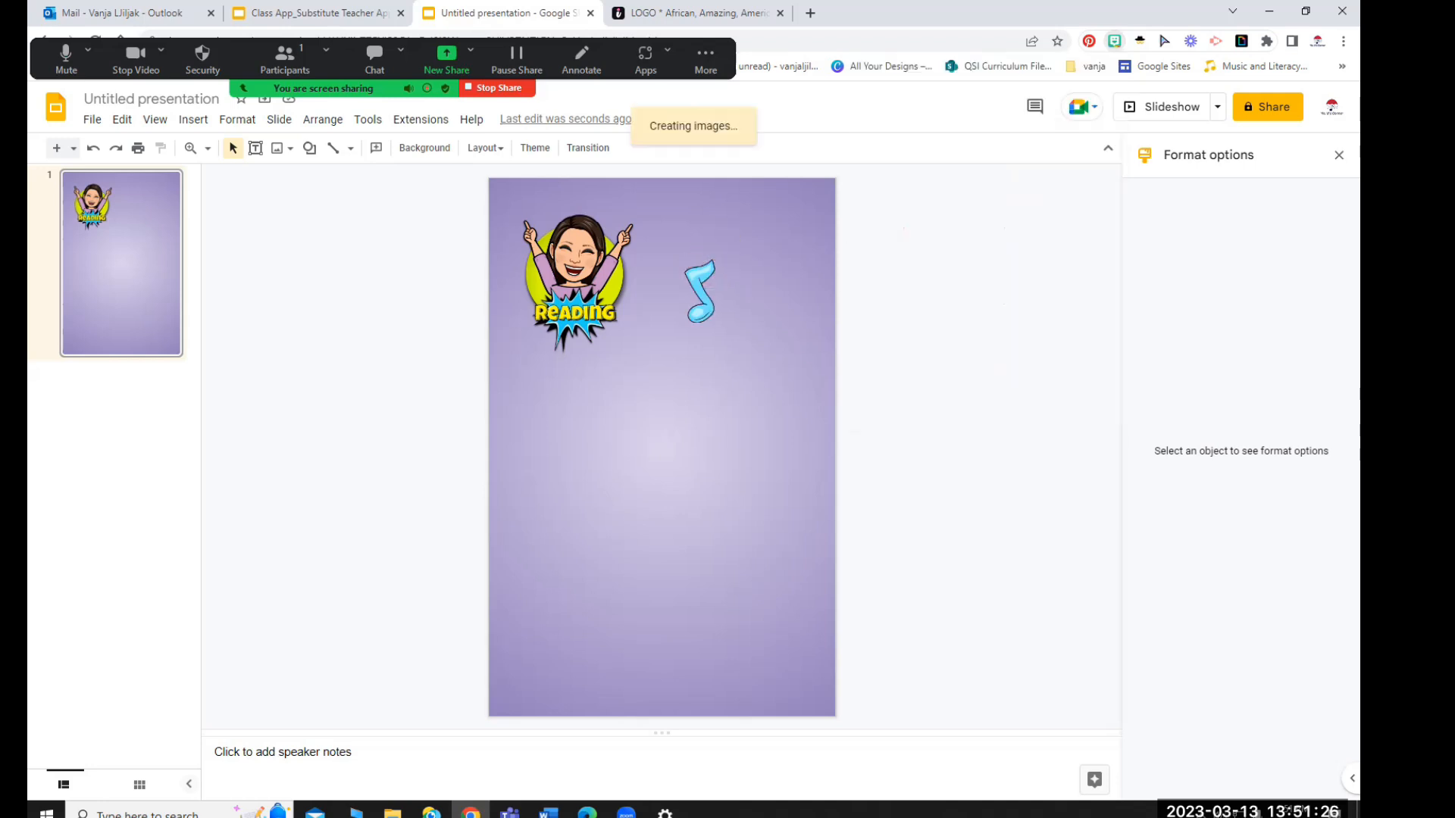
pyautogui.moveTo(671, 378); pyautogui.dragTo(706, 303)
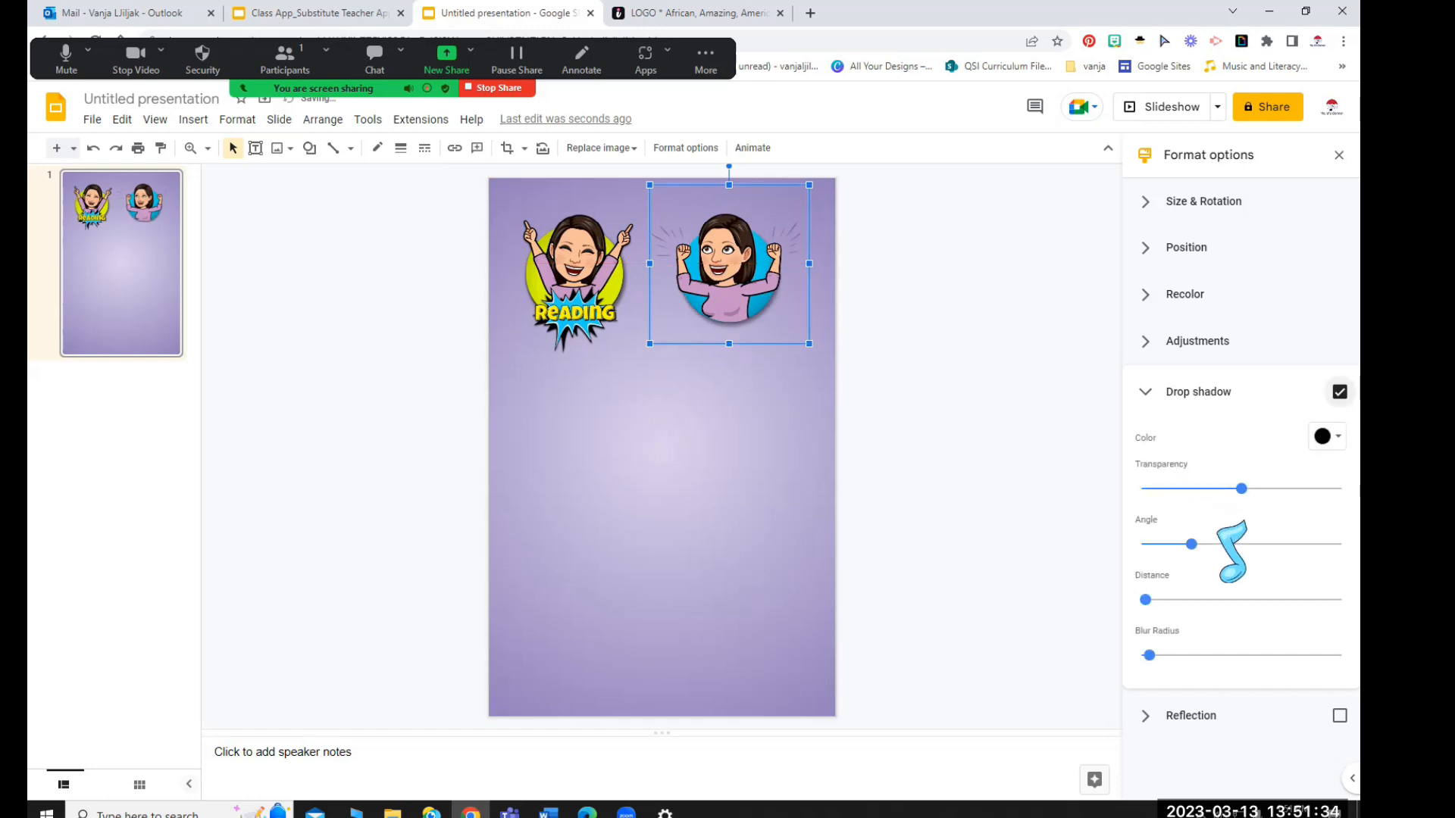
pyautogui.moveTo(1239, 488); pyautogui.dragTo(1018, 490)
pyautogui.click(730, 444)
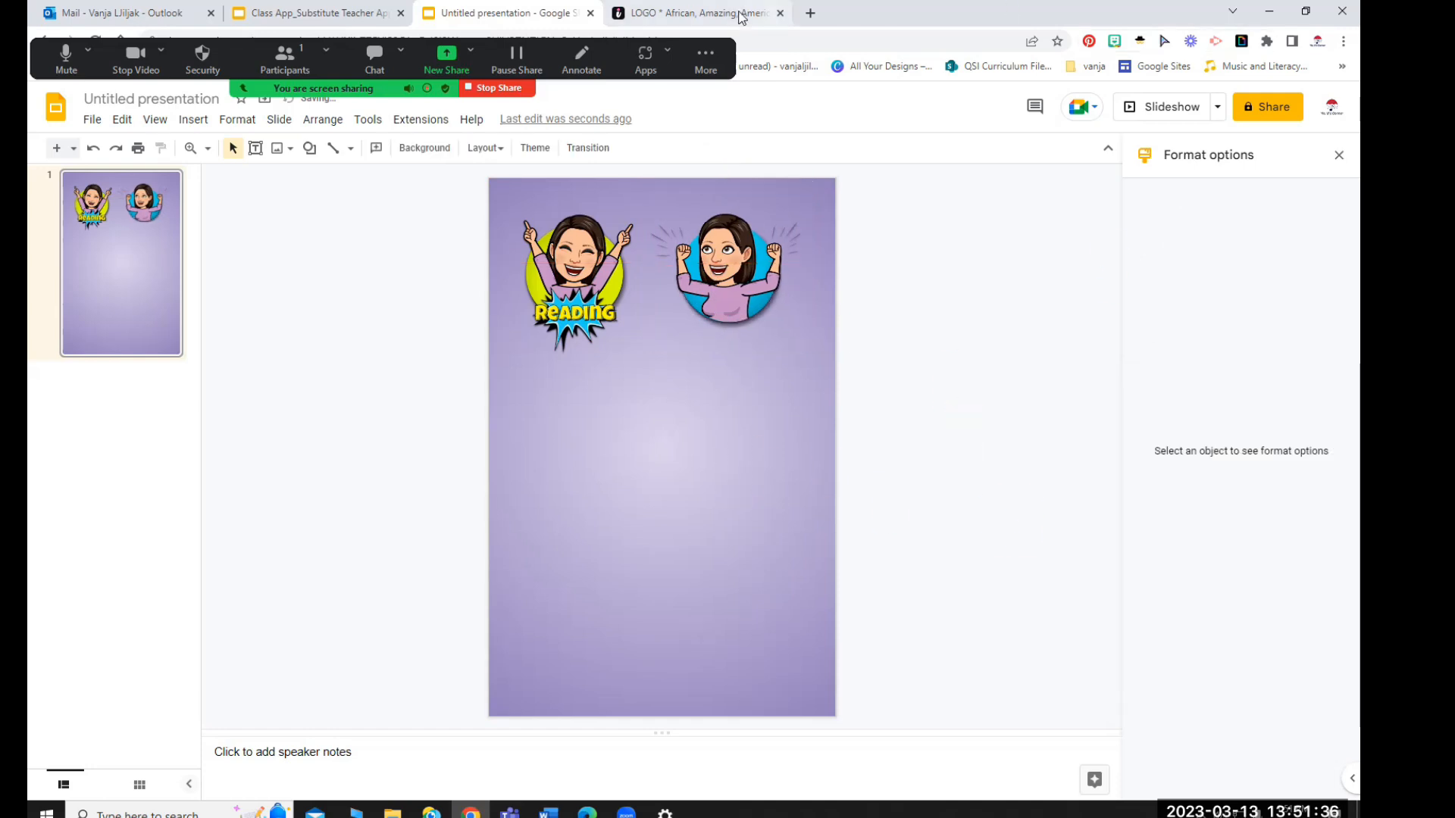
# Generate logos for the word "Mathematics" on the TextGiraffe site and copy the image of the plain red lettering
pyautogui.click(701, 12)
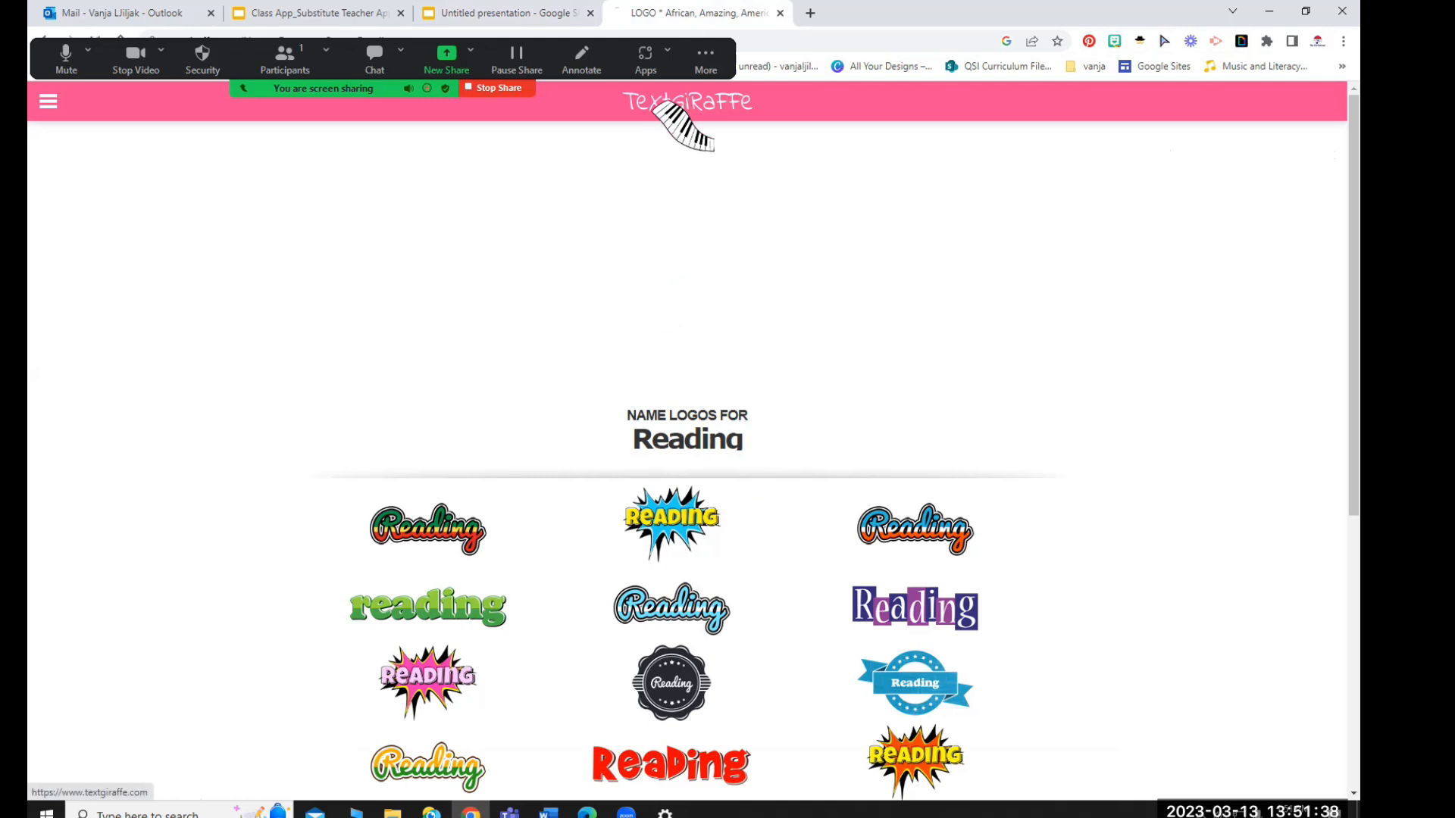
pyautogui.click(656, 104)
pyautogui.click(596, 531)
pyautogui.write('Mathematics')
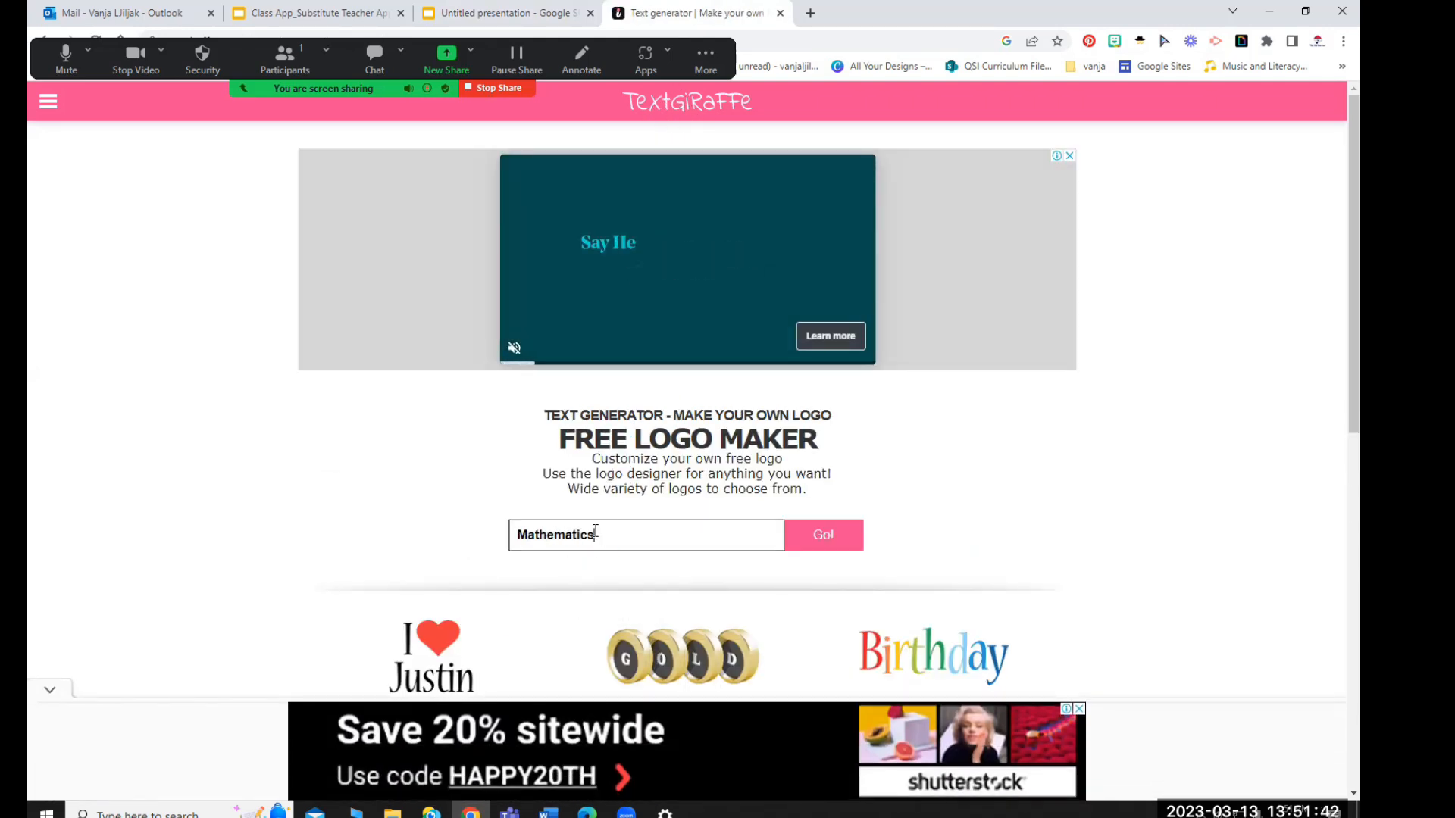
pyautogui.click(804, 533)
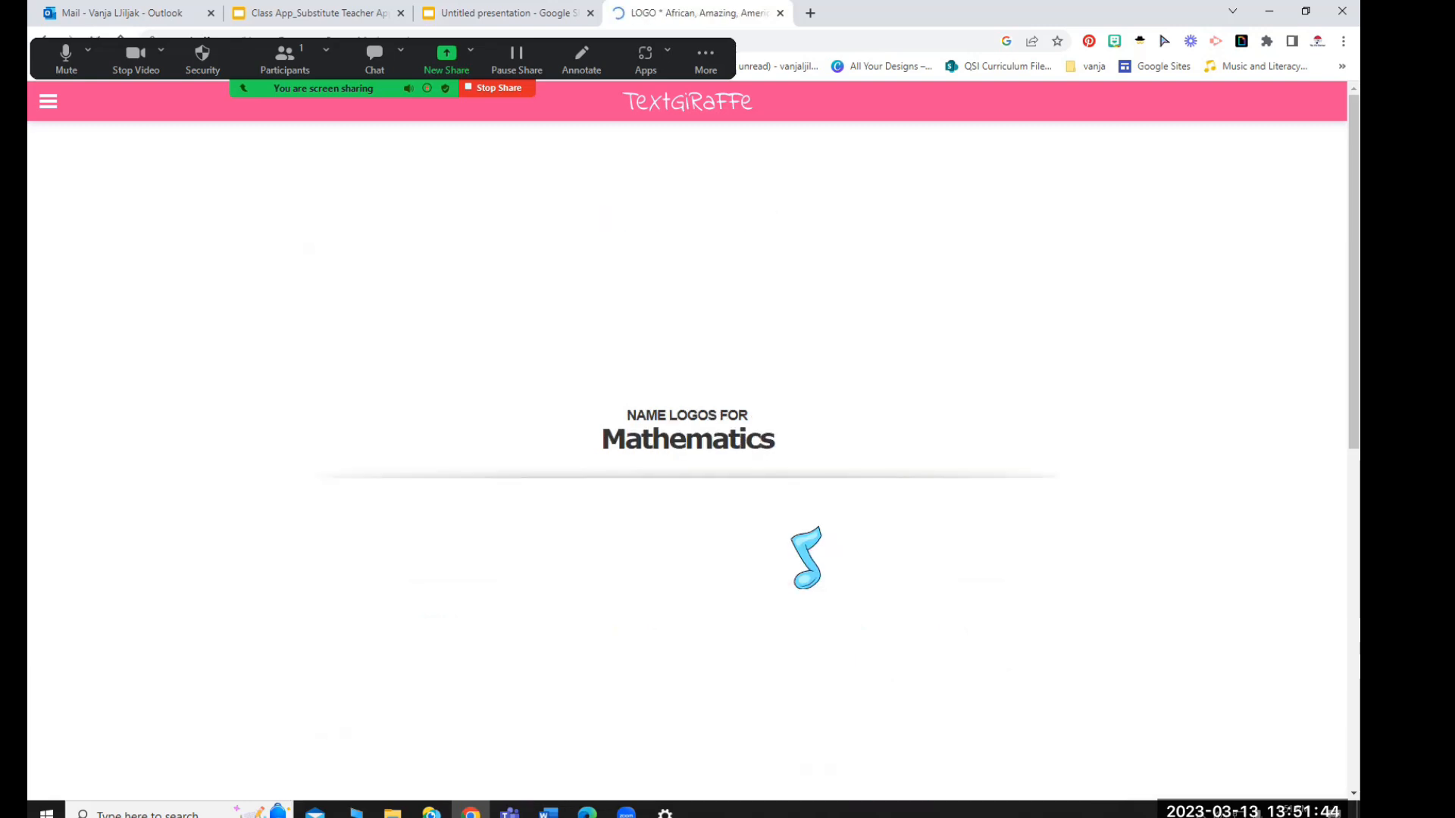
pyautogui.scroll(-3, 1023, 390)
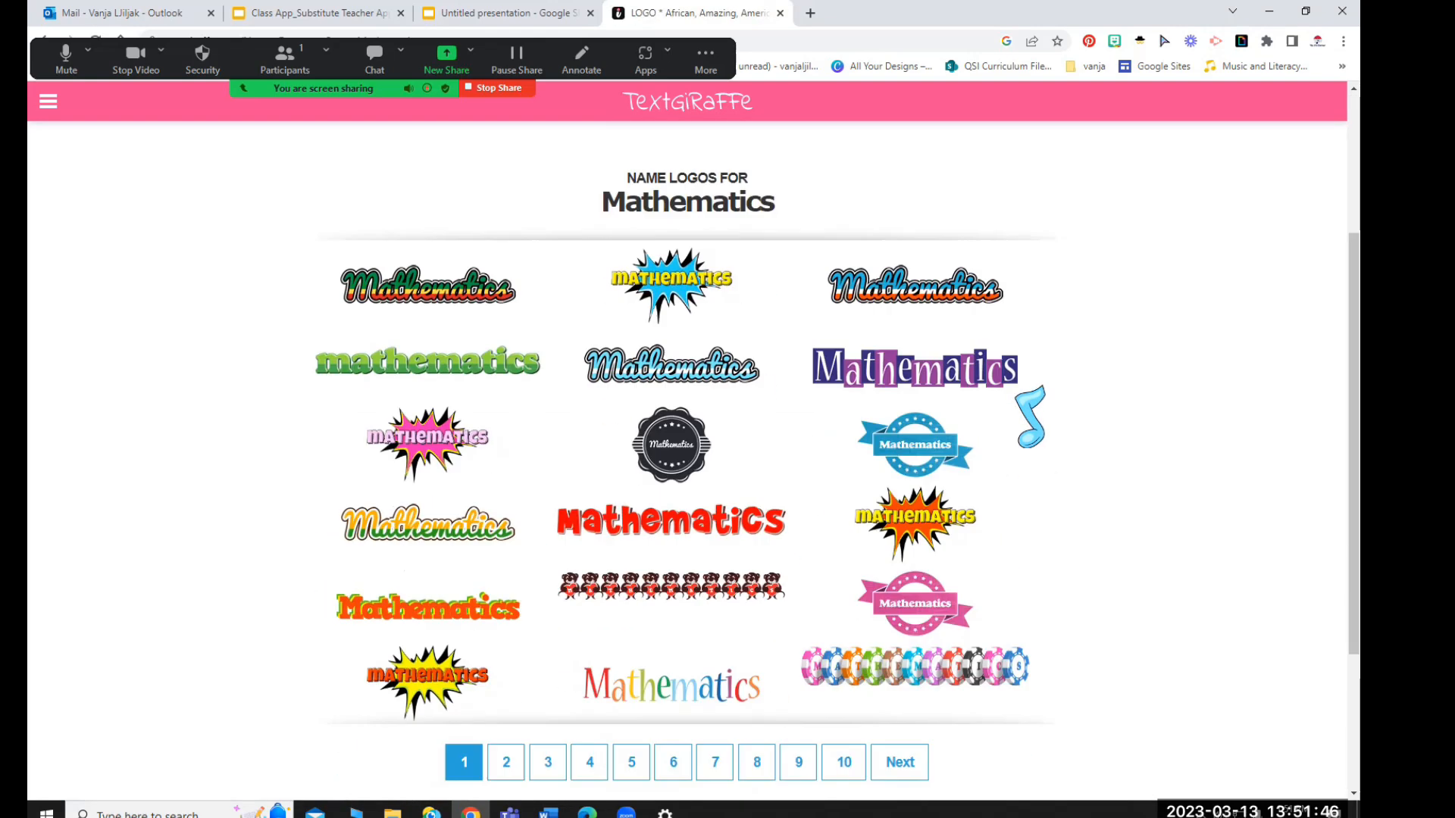
pyautogui.scroll(-3, 1039, 415)
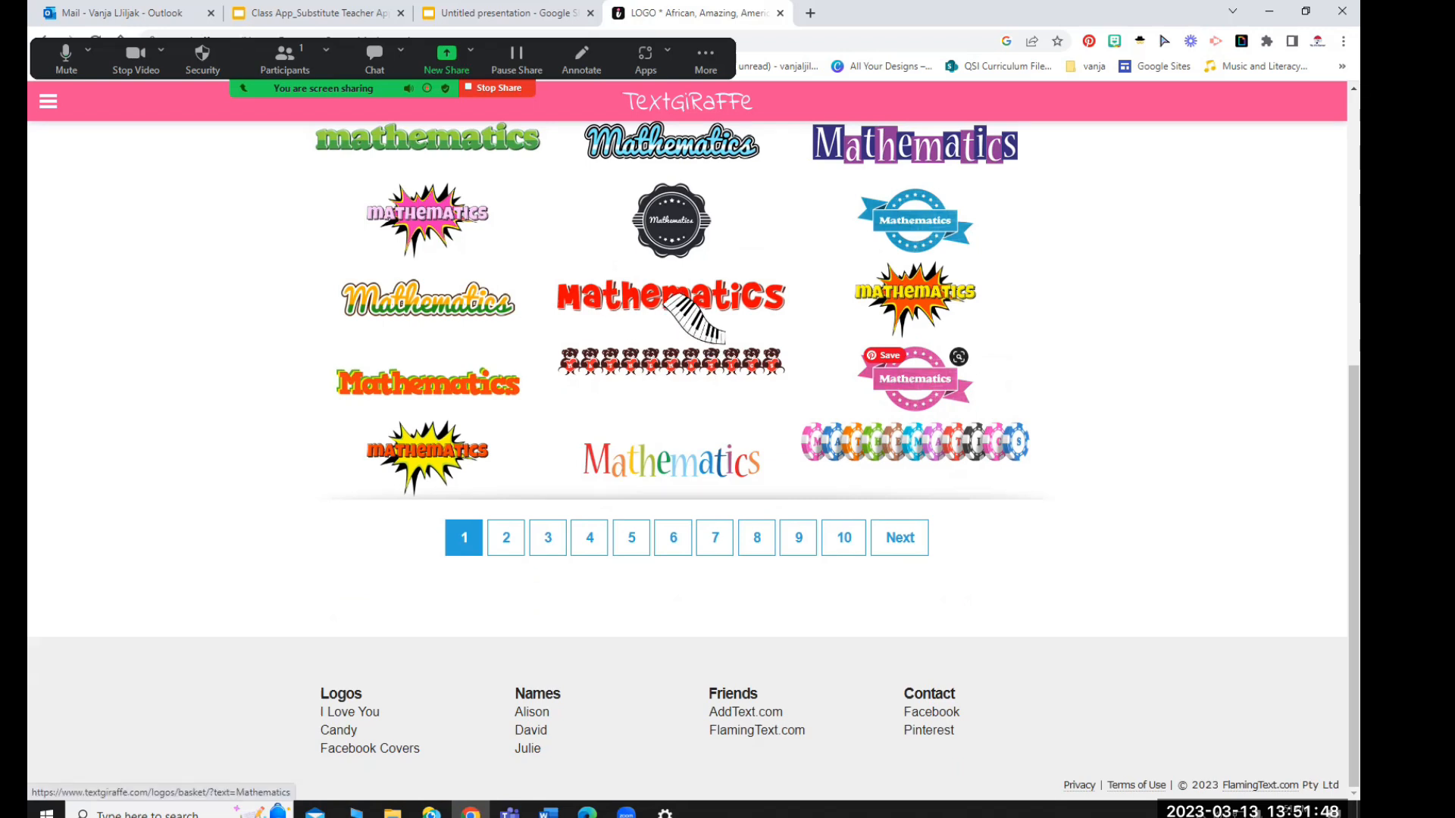
pyautogui.rightClick(680, 296)
pyautogui.click(734, 480)
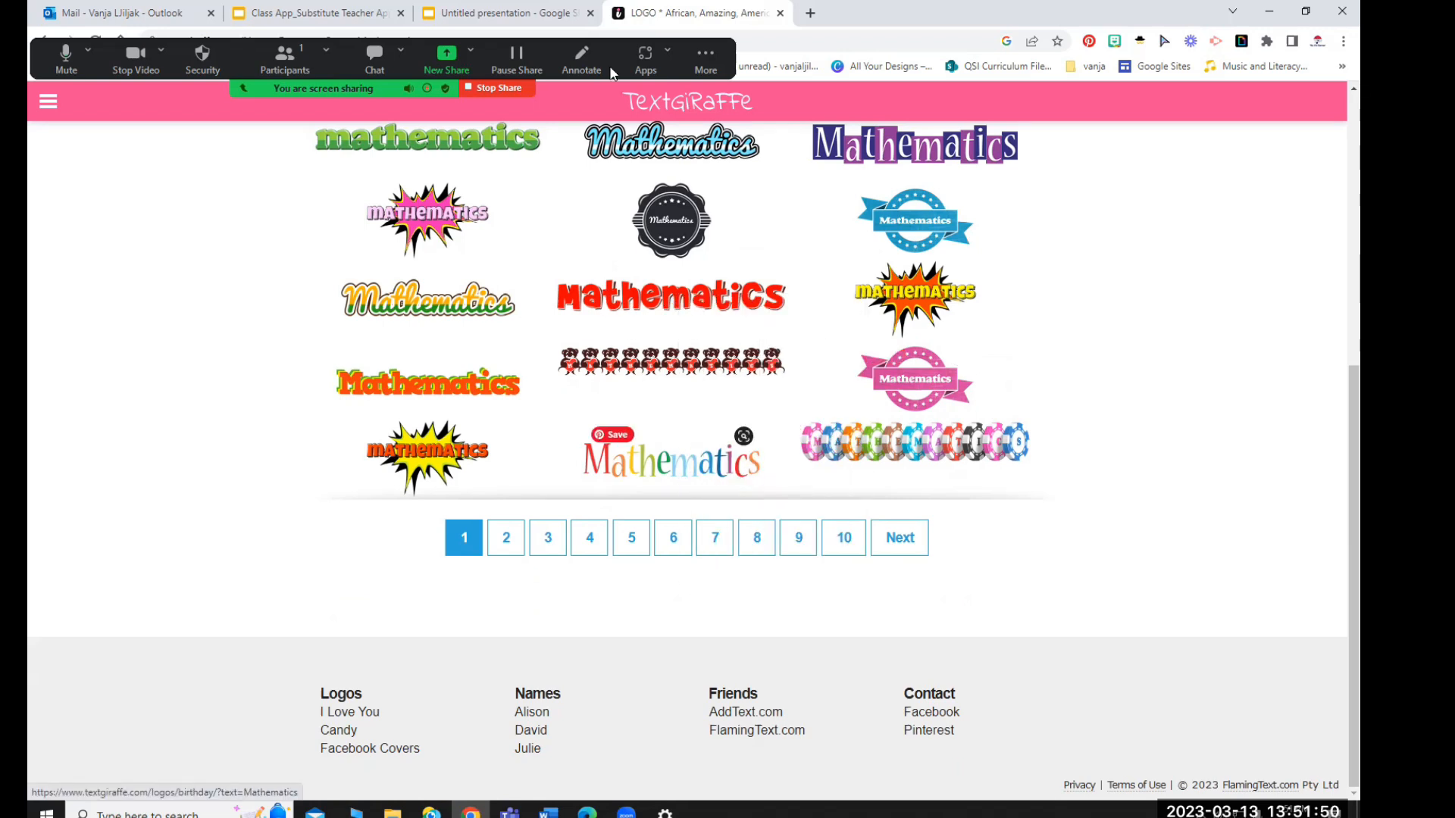
# Paste the Mathematics logo into the untitled presentation over the lower part of the blue-circle Bitmoji and give it a drop shadow
pyautogui.click(500, 12)
pyautogui.rightClick(760, 385)
pyautogui.click(800, 452)
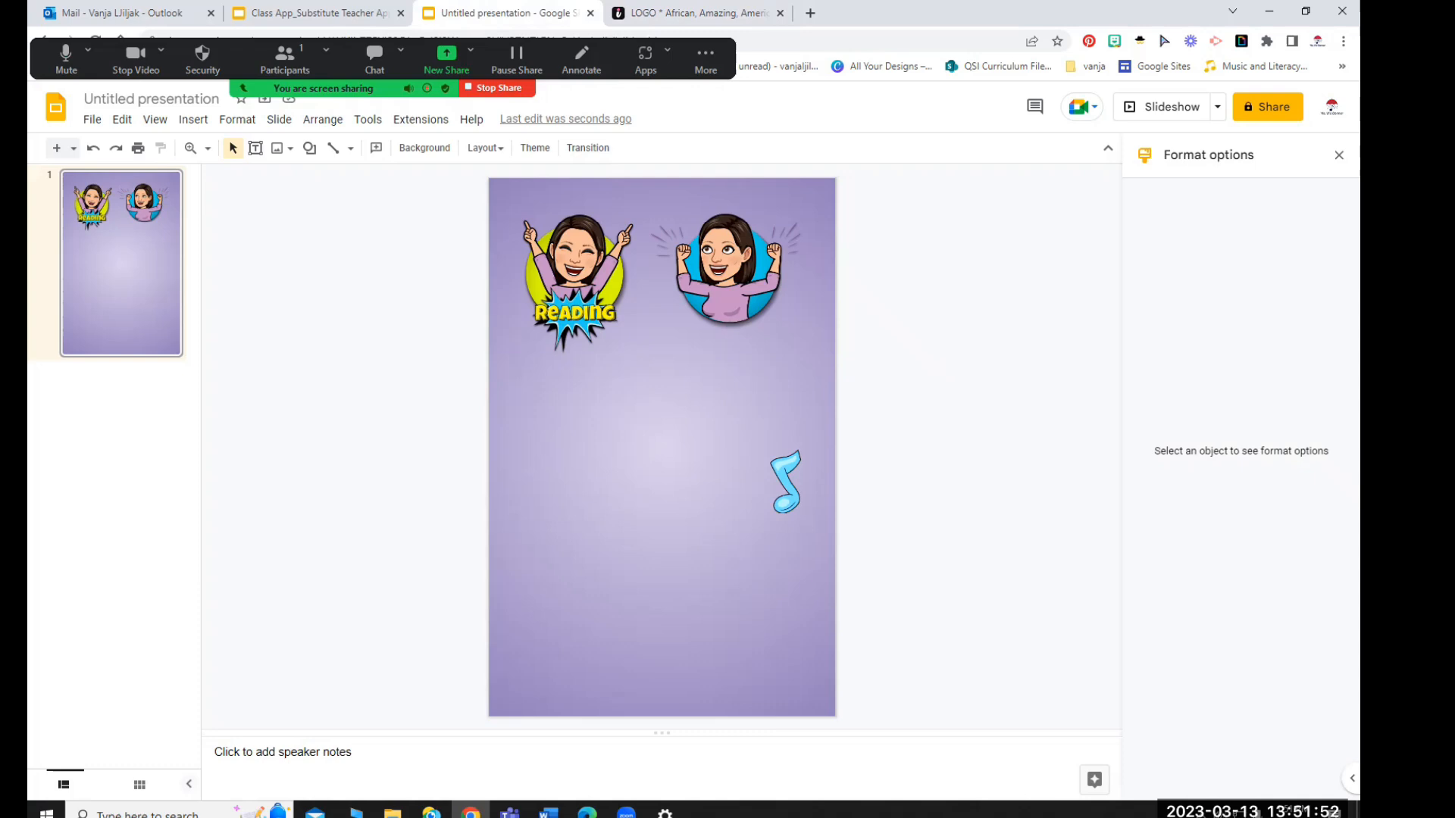
pyautogui.moveTo(765, 337); pyautogui.dragTo(726, 317)
pyautogui.click(1338, 396)
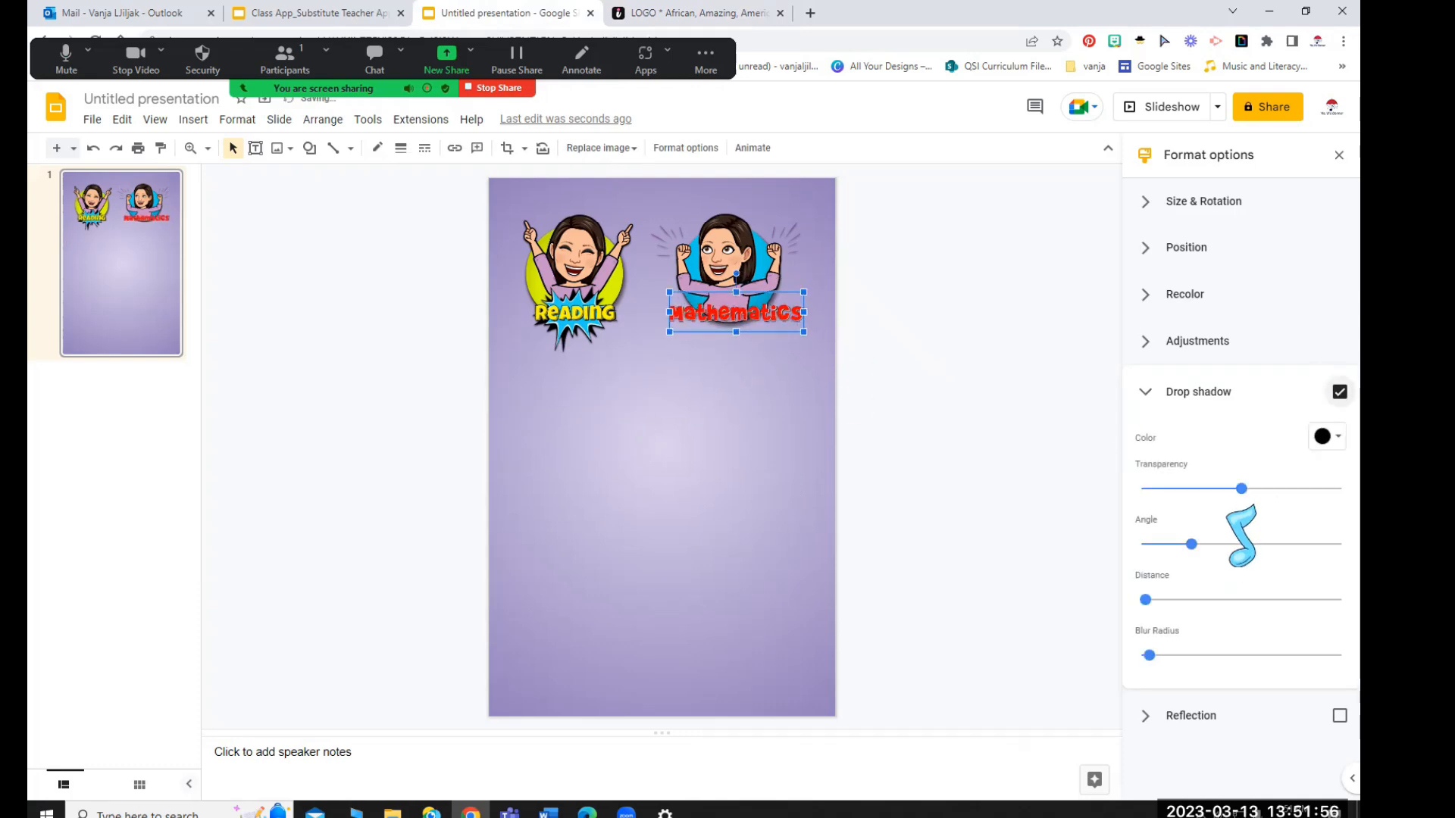
pyautogui.click(803, 455)
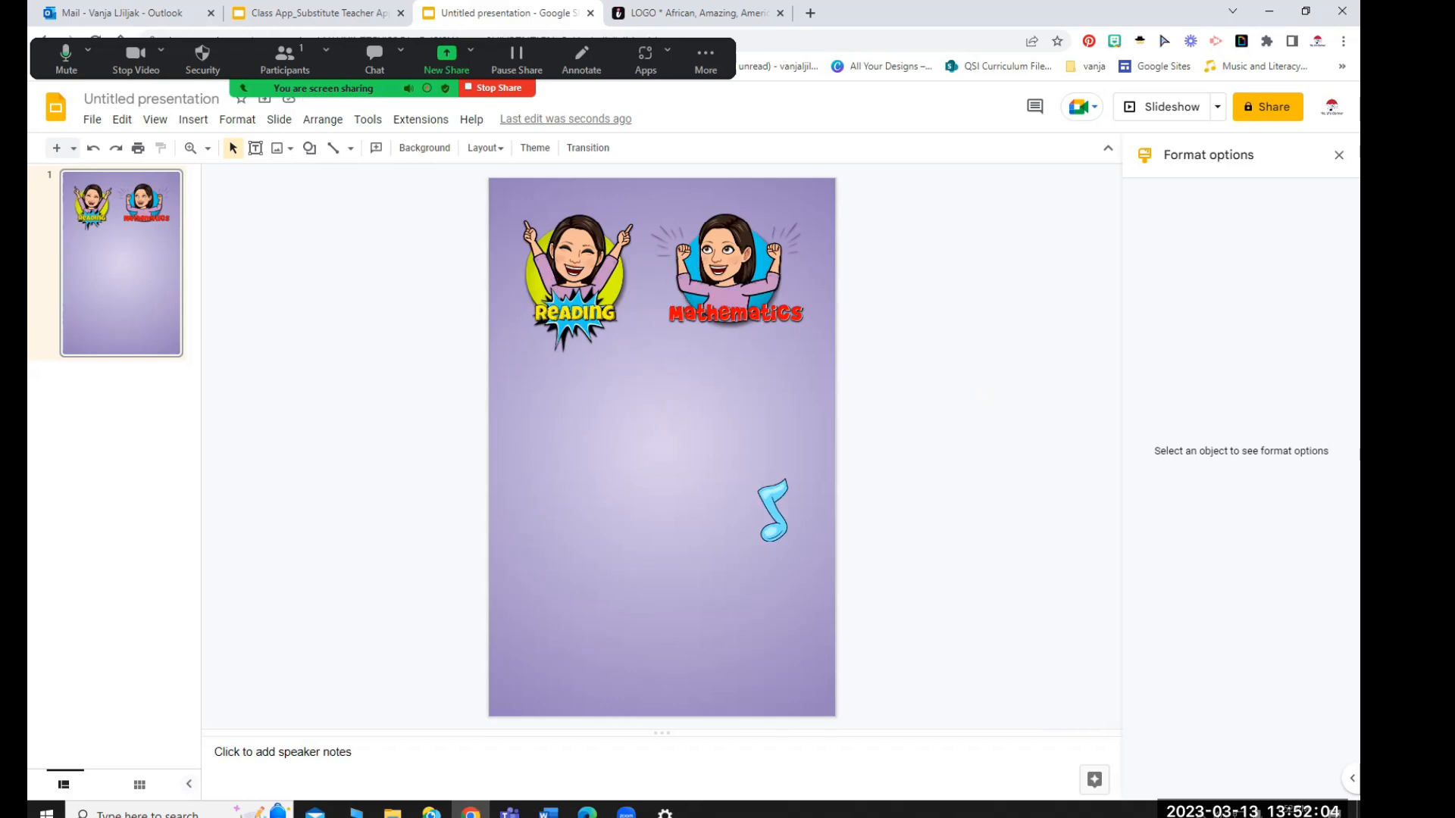
# Insert word art reading "Welcome tp Ms. X's Class" on the slide
pyautogui.click(193, 119)
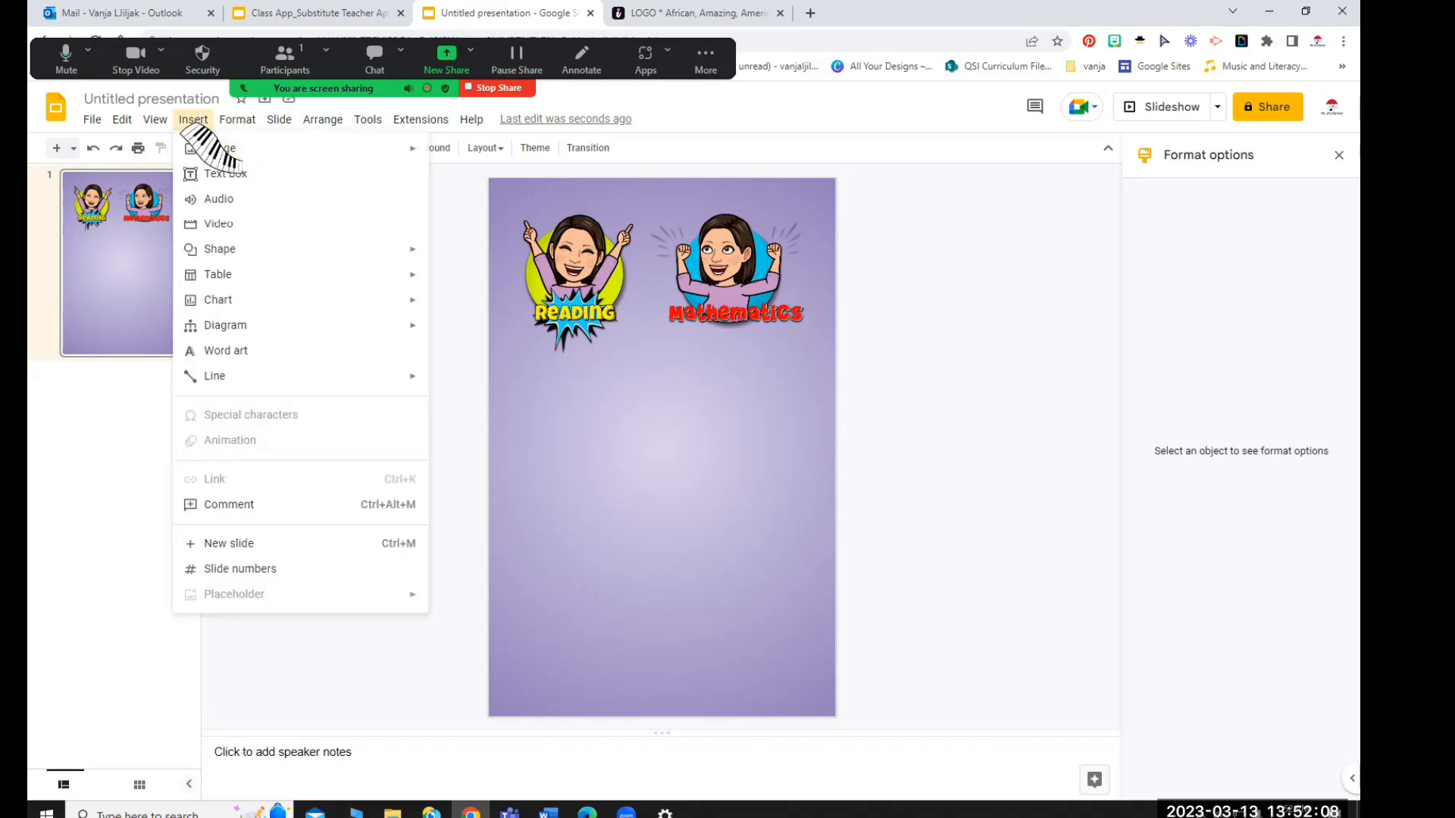
pyautogui.click(196, 352)
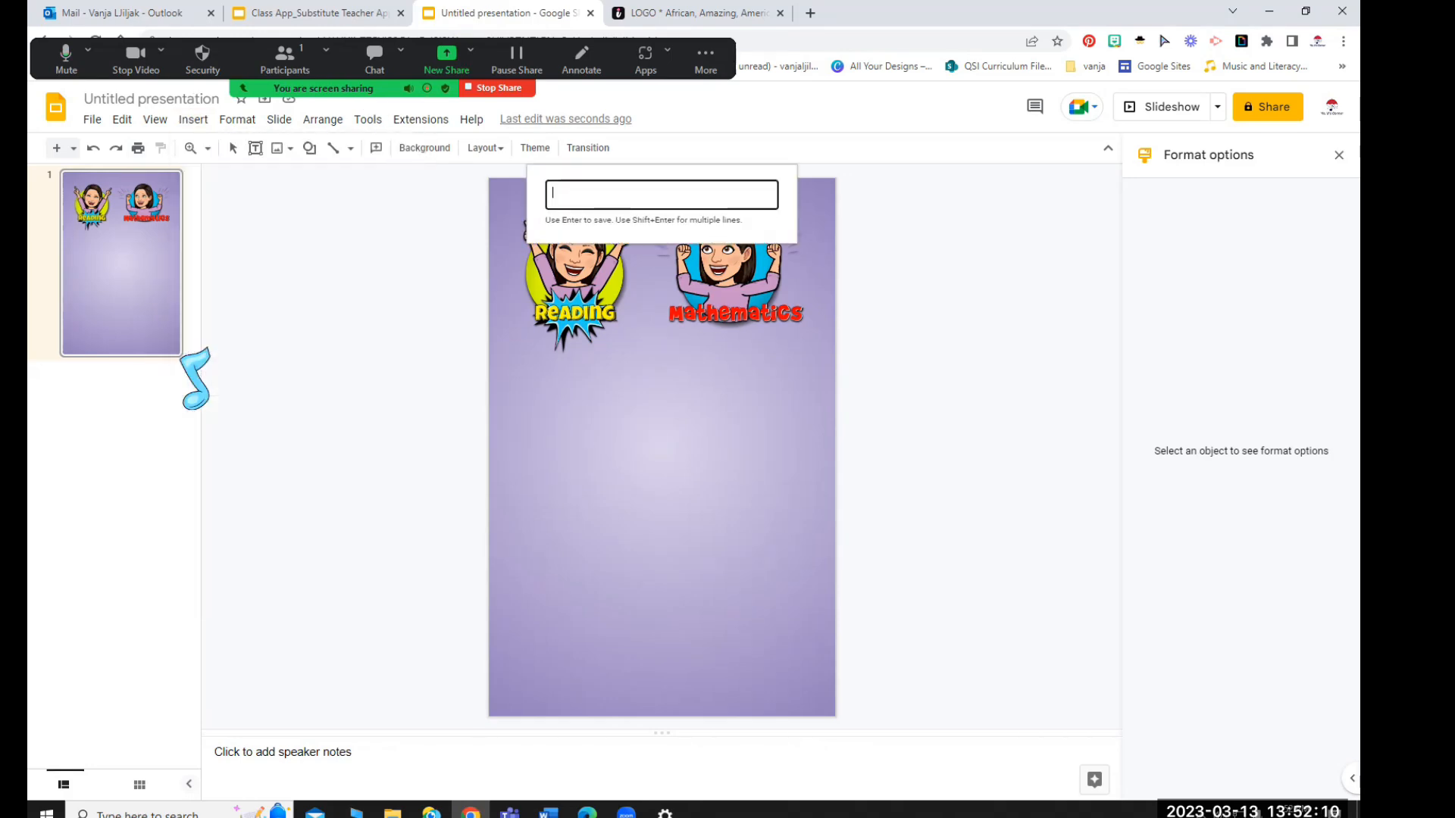
pyautogui.write("Welcome tp Ms. X's Class")
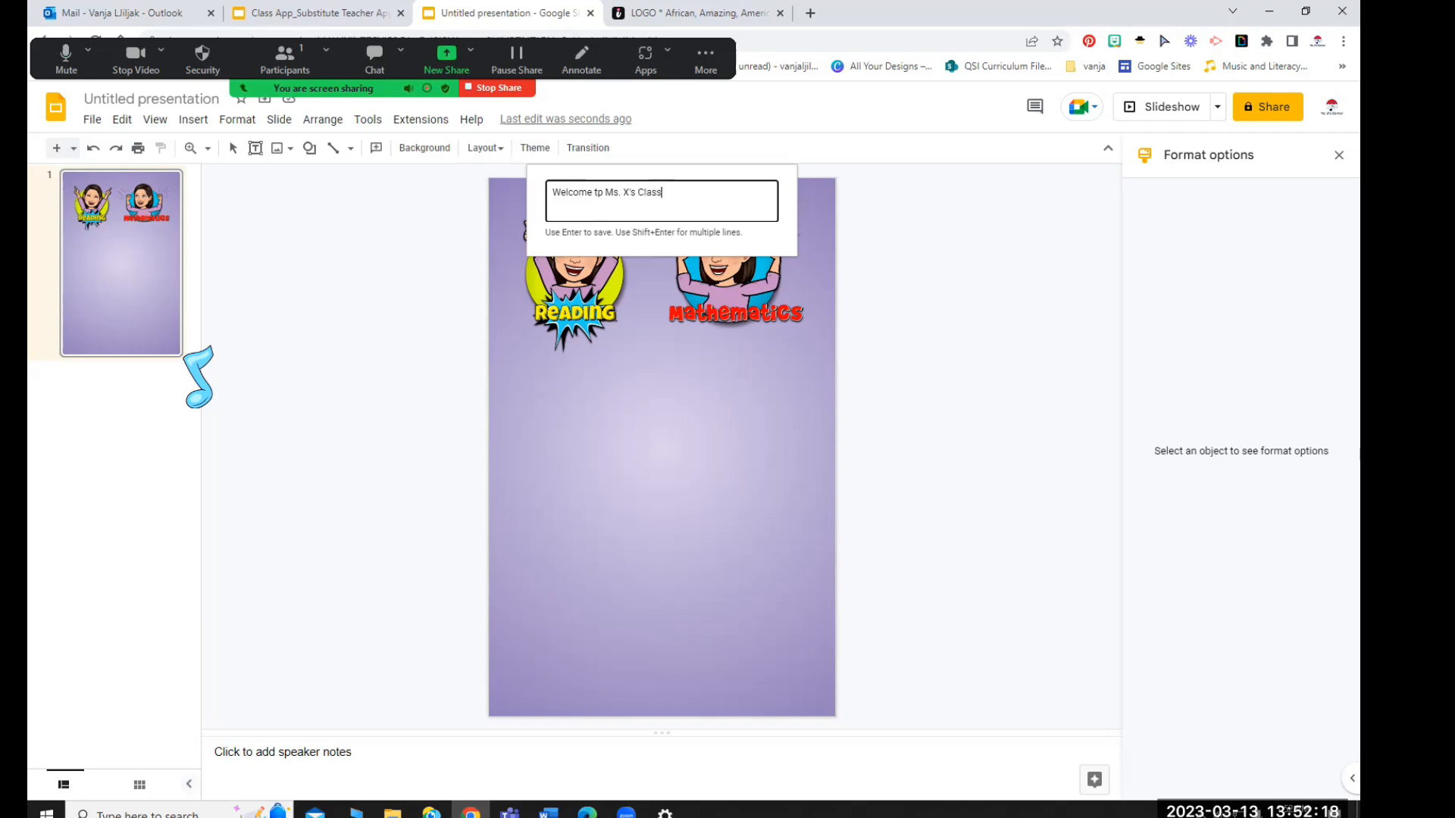
pyautogui.press('Return')
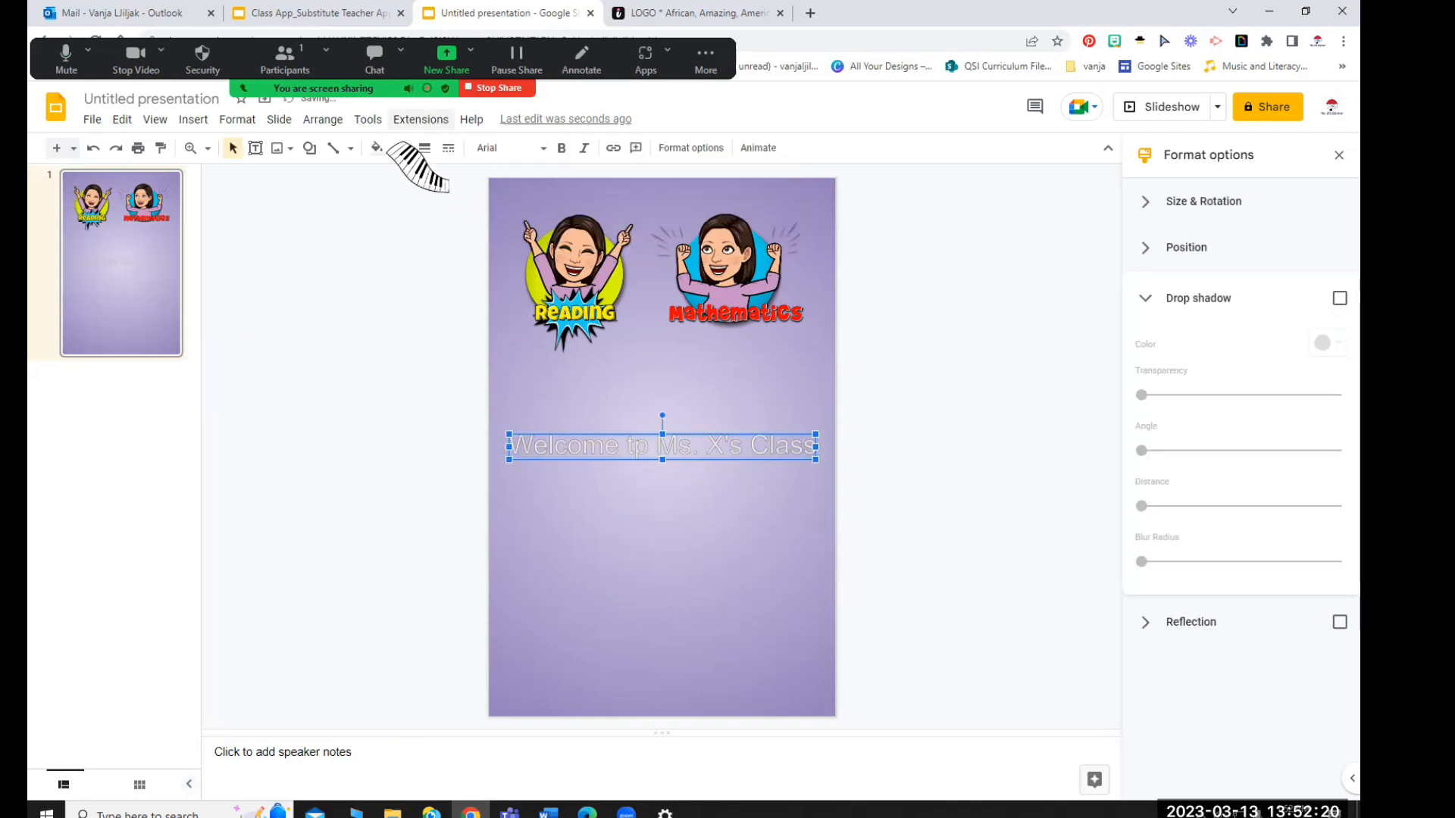
# Set the welcome word art's font to Luckiest Guy and its fill colour to white
pyautogui.click(535, 148)
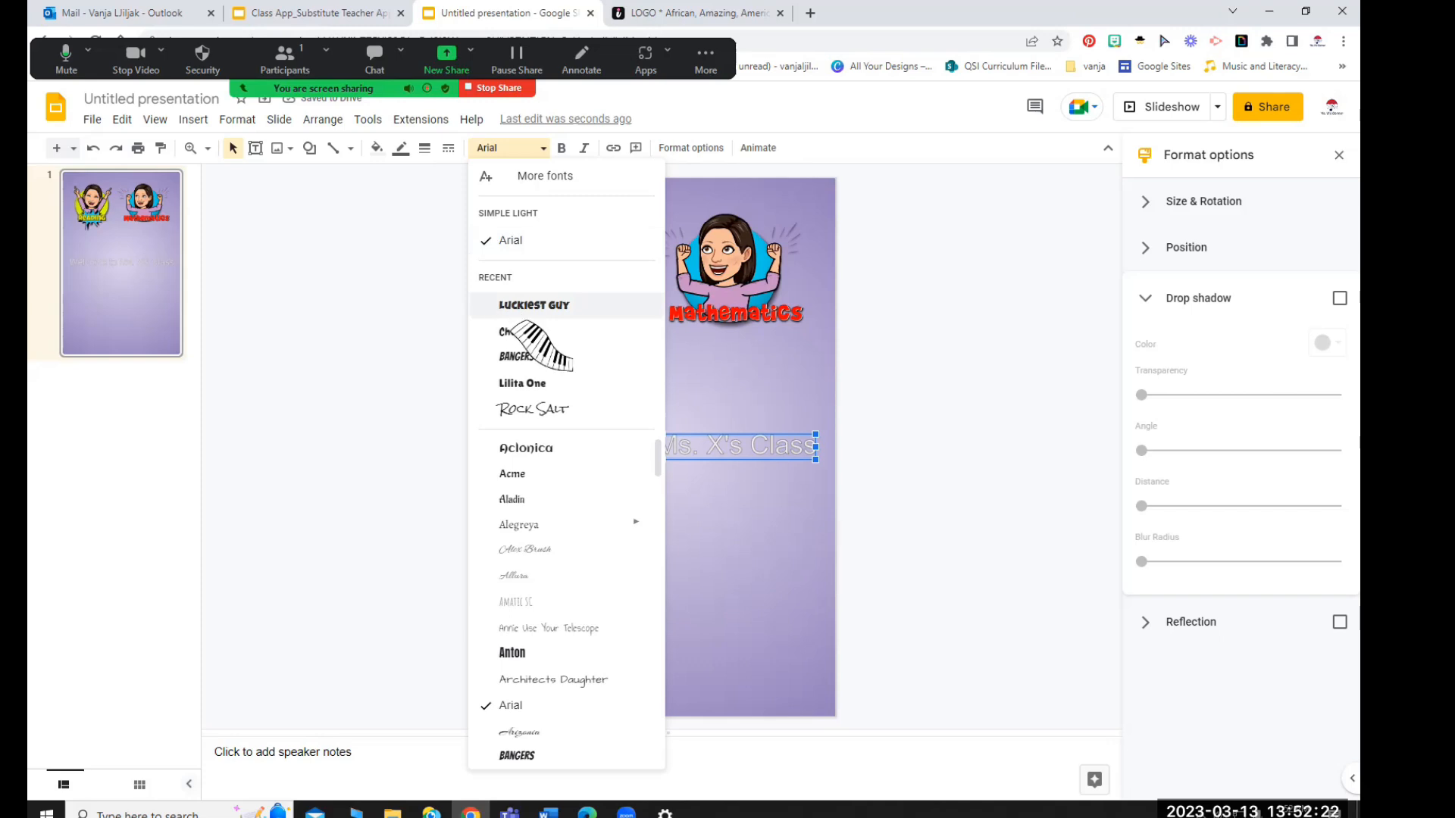
pyautogui.click(534, 305)
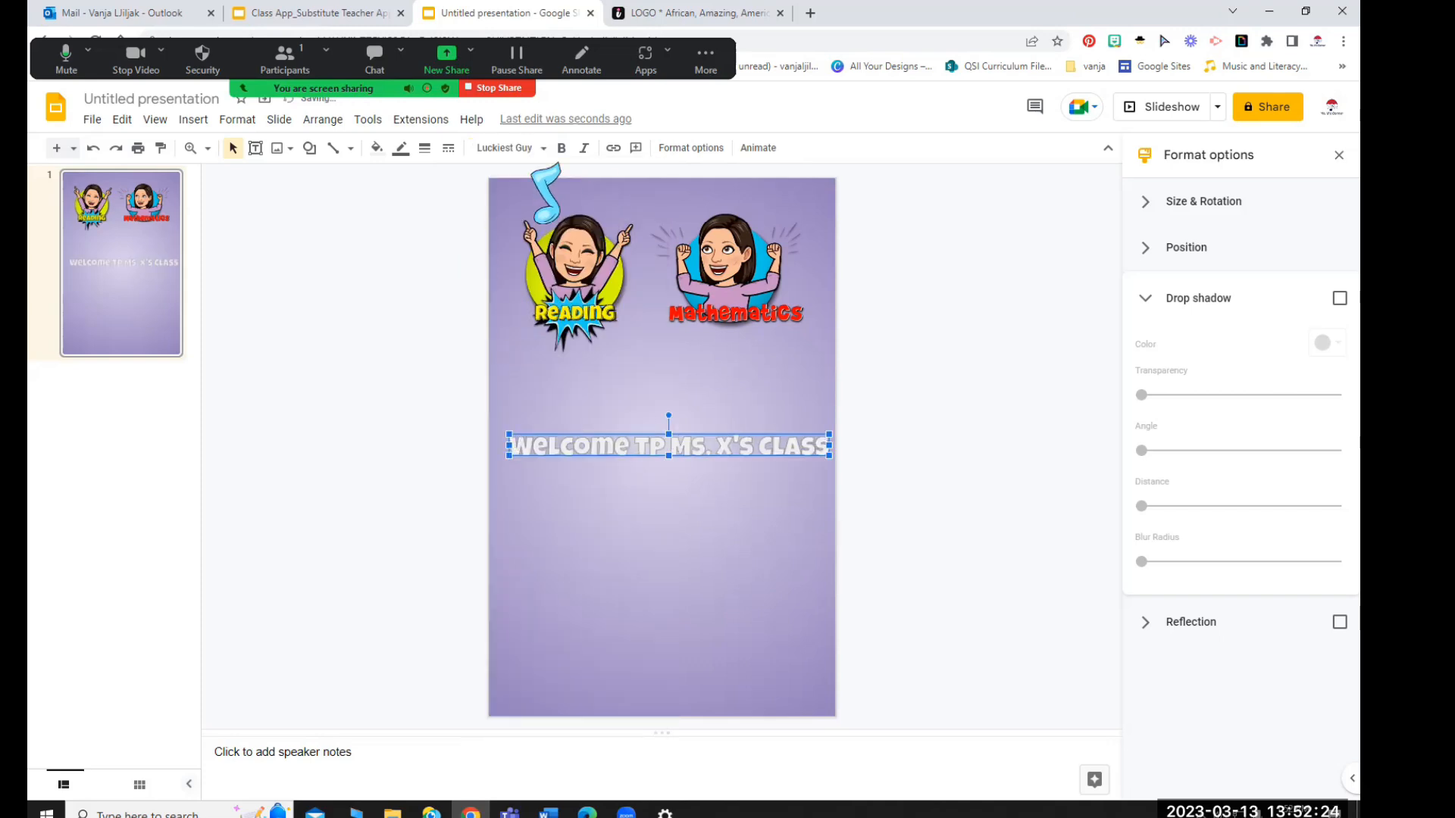
pyautogui.click(377, 148)
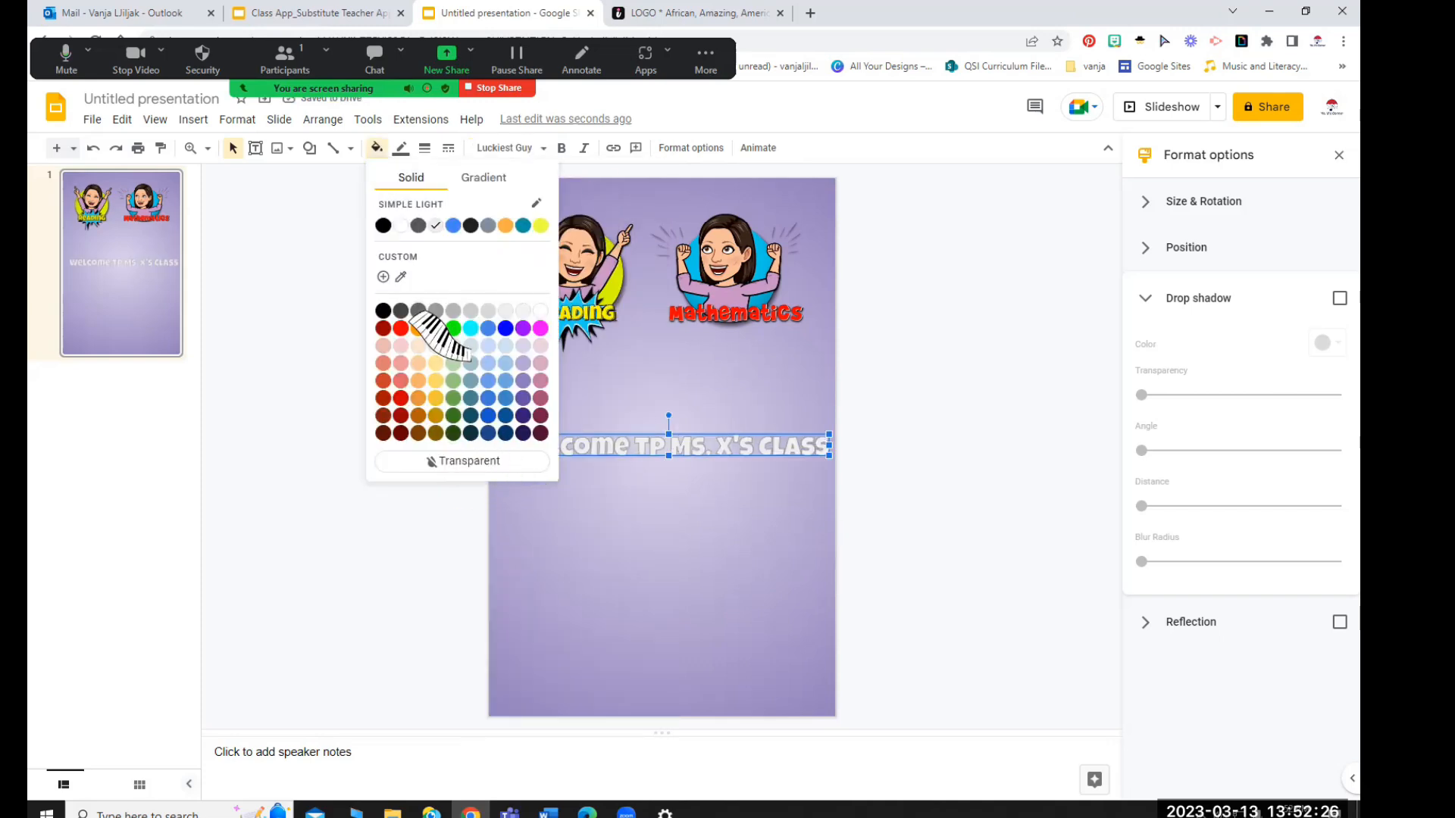
pyautogui.click(541, 310)
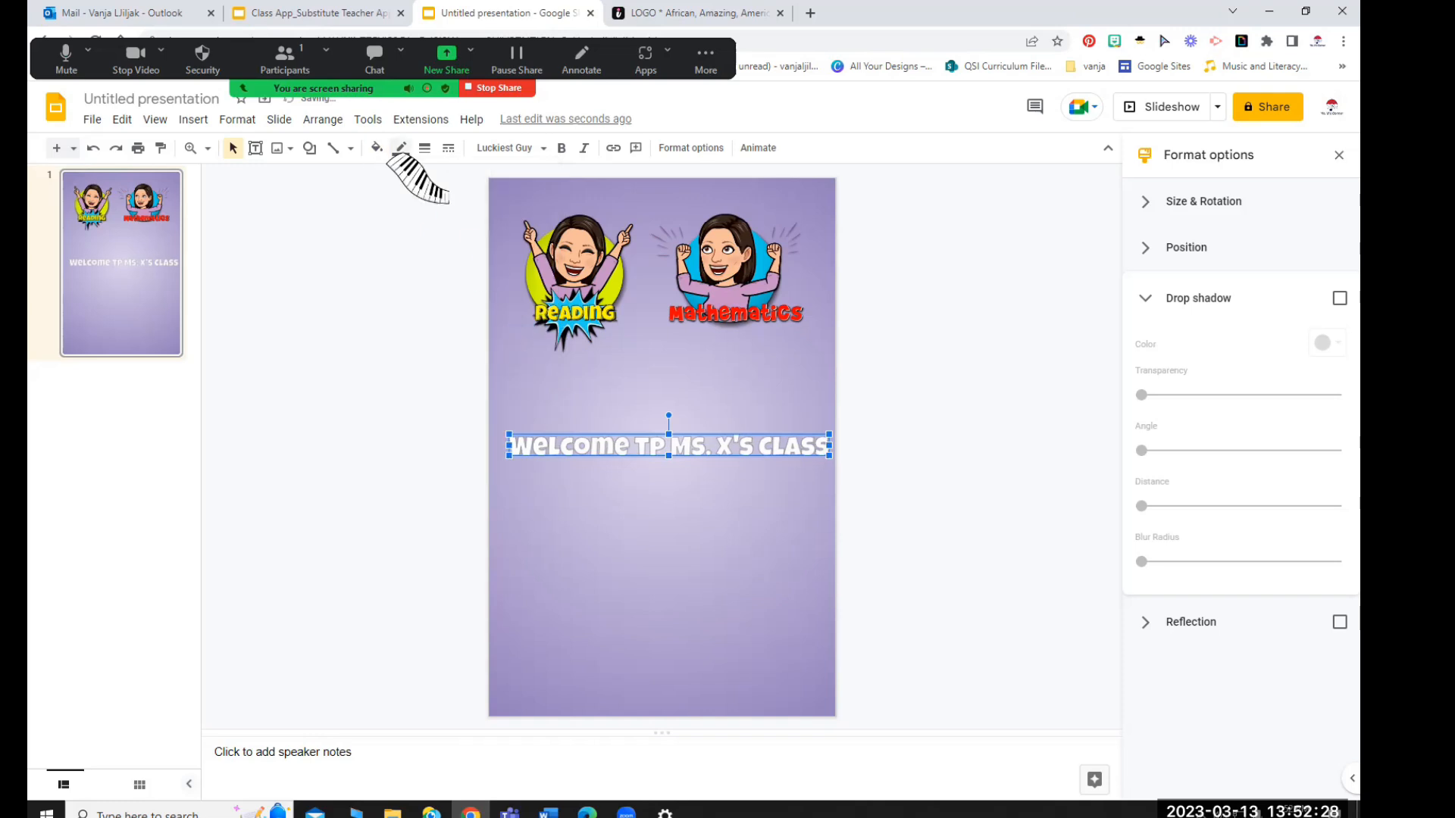
# Give the welcome word art a black outline and a drop shadow
pyautogui.click(401, 148)
pyautogui.click(407, 282)
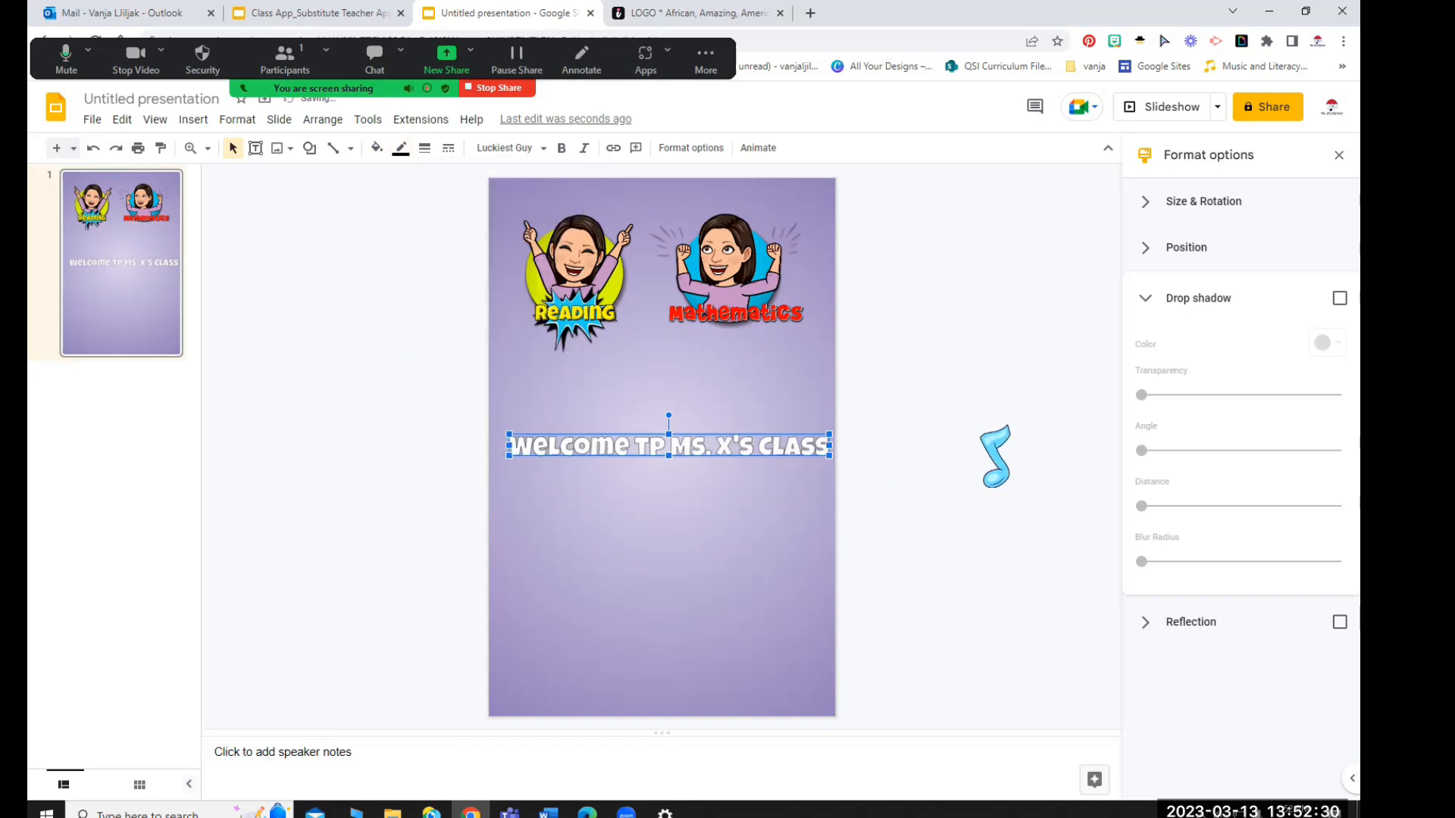
pyautogui.click(1338, 300)
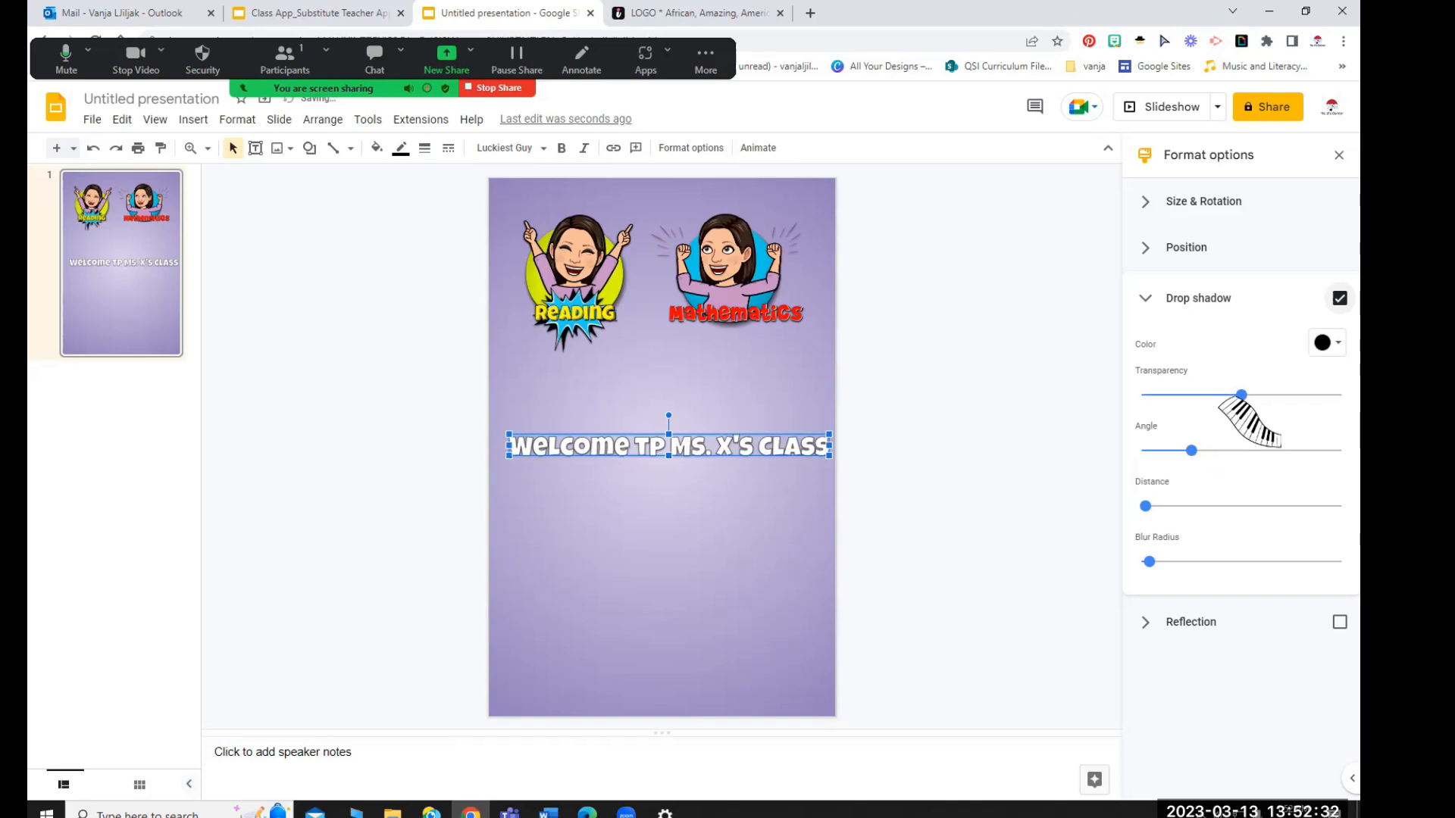
# Select both Bitmoji characters with their Reading and Mathematics logos and move them down the slide together
pyautogui.moveTo(708, 516); pyautogui.dragTo(689, 276)
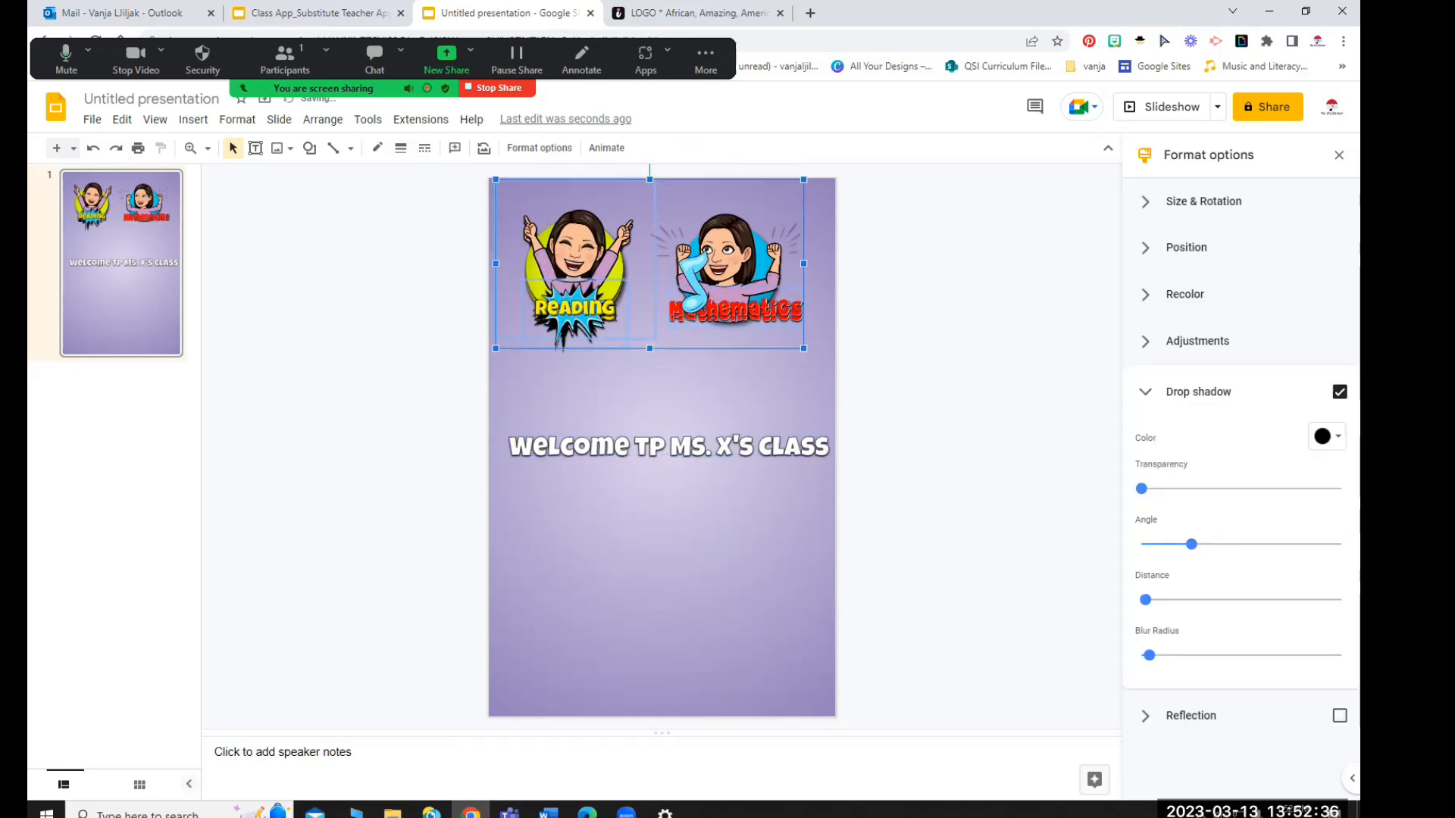
pyautogui.press('Down')
pyautogui.press('Down')
pyautogui.press('Down')
pyautogui.press('Down')
pyautogui.press('Down')
pyautogui.press('Down')
pyautogui.press('Down')
pyautogui.press('Down')
pyautogui.press('Down')
pyautogui.press('Down')
pyautogui.press('Down')
pyautogui.press('Down')
pyautogui.press('Down')
pyautogui.press('Down')
pyautogui.press('Down')
pyautogui.press('Down')
pyautogui.press('Down')
pyautogui.press('Down')
pyautogui.press('Down')
pyautogui.press('Down')
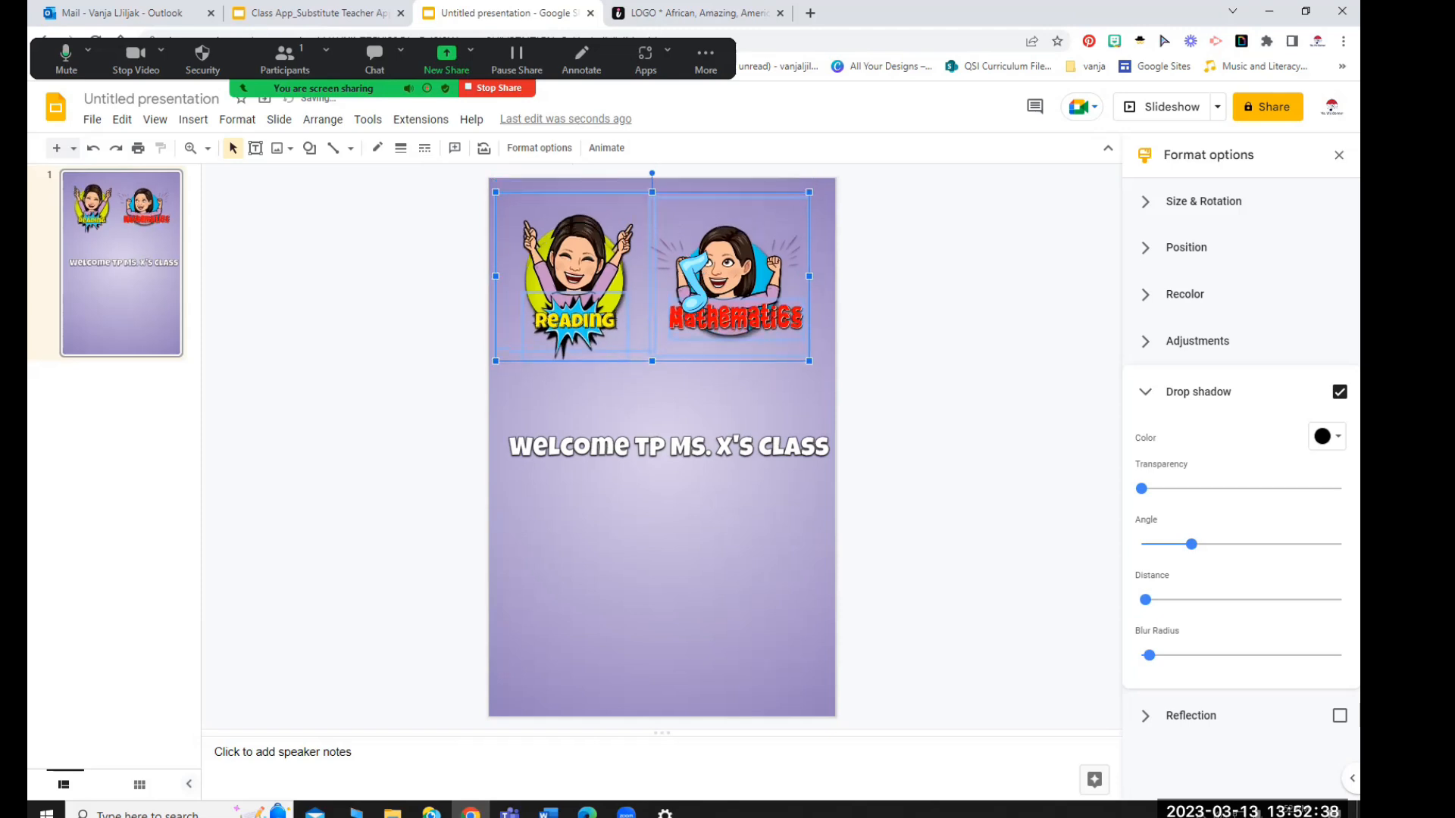
pyautogui.press('Down')
pyautogui.press('Down')
pyautogui.press('Down')
pyautogui.press('Down')
pyautogui.press('Down')
pyautogui.press('Down')
pyautogui.press('Down')
pyautogui.press('Down')
pyautogui.press('Down')
pyautogui.press('Down')
pyautogui.press('Down')
pyautogui.press('Down')
pyautogui.press('Down')
pyautogui.press('Down')
pyautogui.press('Down')
pyautogui.press('Down')
pyautogui.press('Down')
pyautogui.press('Down')
pyautogui.press('Down')
pyautogui.press('Down')
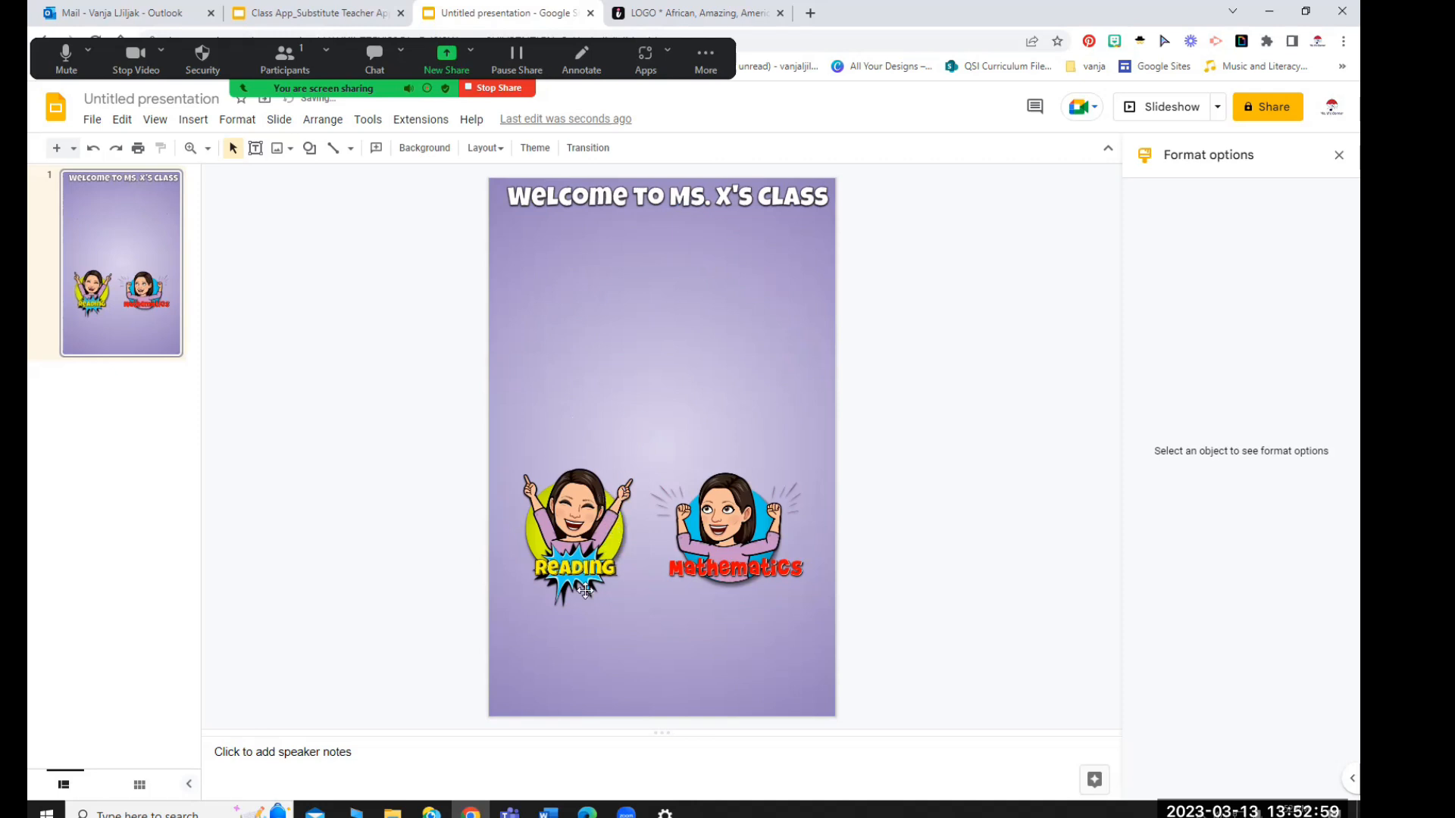
# Move both Bitmoji characters and their logos up together to sit just below the welcome title
pyautogui.click(551, 532)
pyautogui.keyDown('shift'); pyautogui.click(679, 568); pyautogui.keyUp('shift')
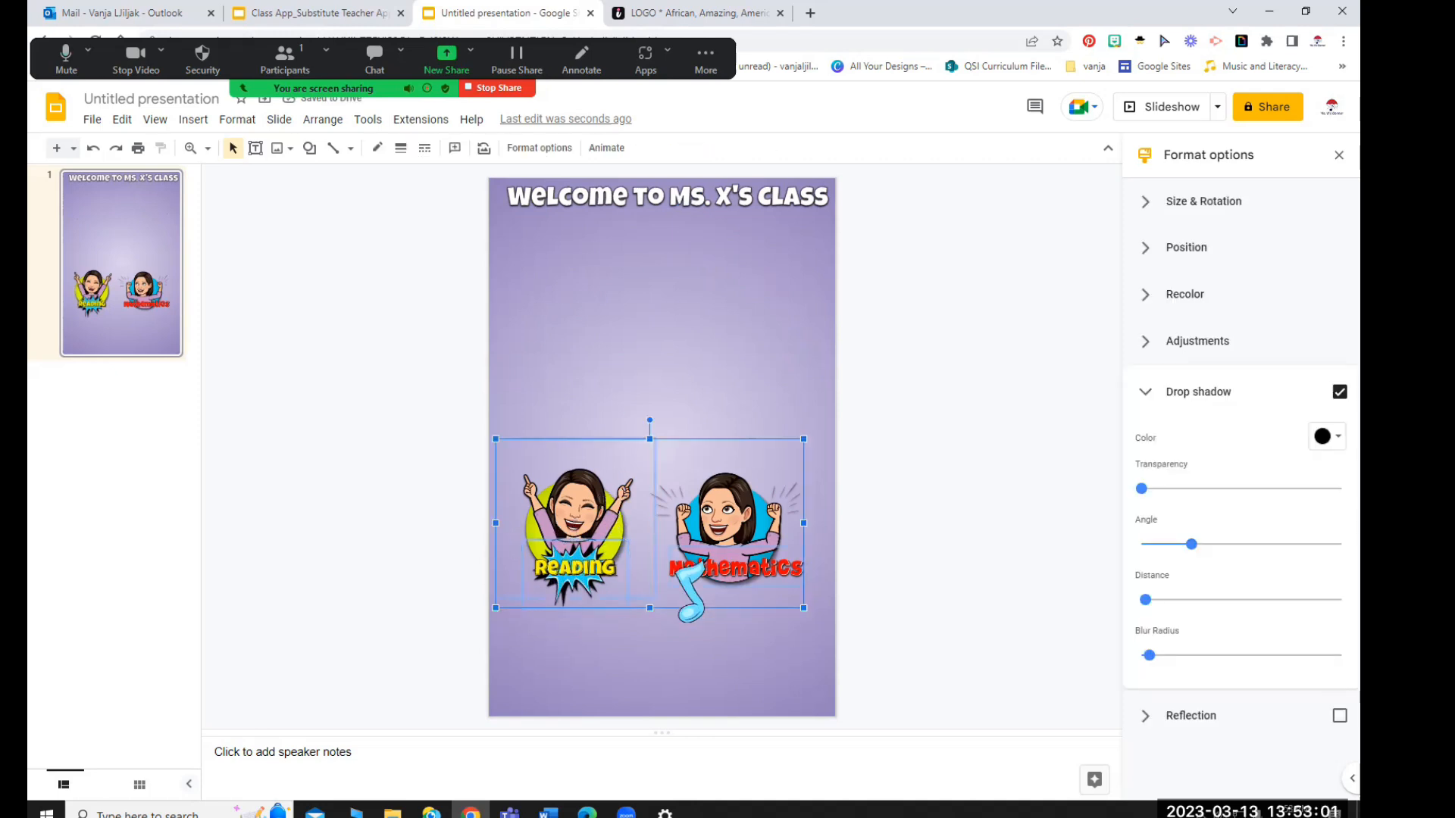
pyautogui.press('Up')
pyautogui.press('Up')
pyautogui.press('Up')
pyautogui.press('Up')
pyautogui.press('Up')
pyautogui.press('Up')
pyautogui.press('Up')
pyautogui.press('Up')
pyautogui.press('Up')
pyautogui.press('Up')
pyautogui.press('Up')
pyautogui.press('Up')
pyautogui.press('Up')
pyautogui.press('Up')
pyautogui.press('Up')
pyautogui.press('Up')
pyautogui.press('Up')
pyautogui.press('Up')
pyautogui.press('Up')
pyautogui.press('Up')
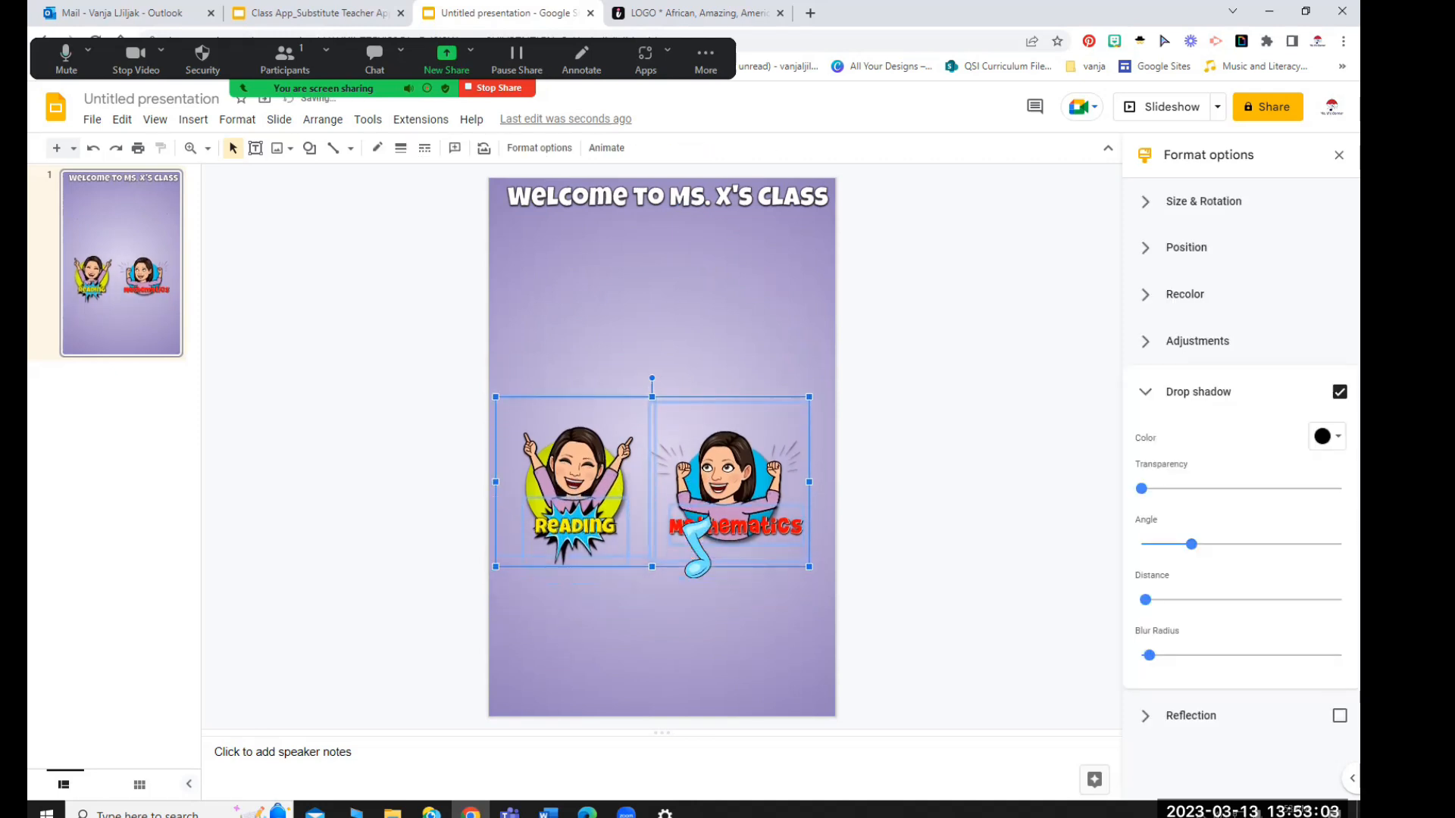
pyautogui.press('Up')
pyautogui.press('Up')
pyautogui.press('Up')
pyautogui.press('Up')
pyautogui.press('Up')
pyautogui.press('Up')
pyautogui.press('Up')
pyautogui.press('Up')
pyautogui.press('Up')
pyautogui.press('Up')
pyautogui.press('Up')
pyautogui.press('Up')
pyautogui.press('Up')
pyautogui.press('Up')
pyautogui.press('Up')
pyautogui.press('Up')
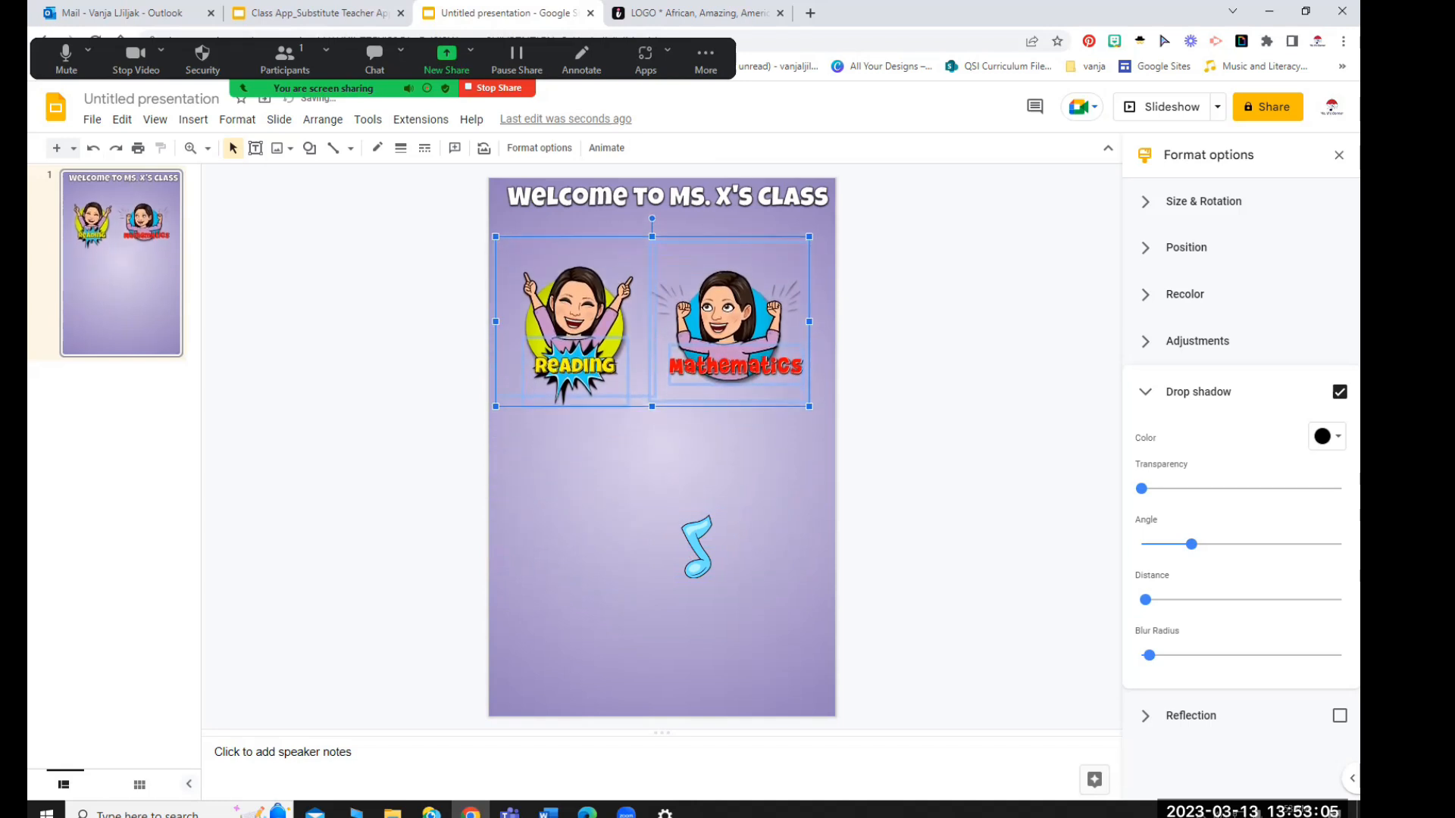
pyautogui.click(903, 431)
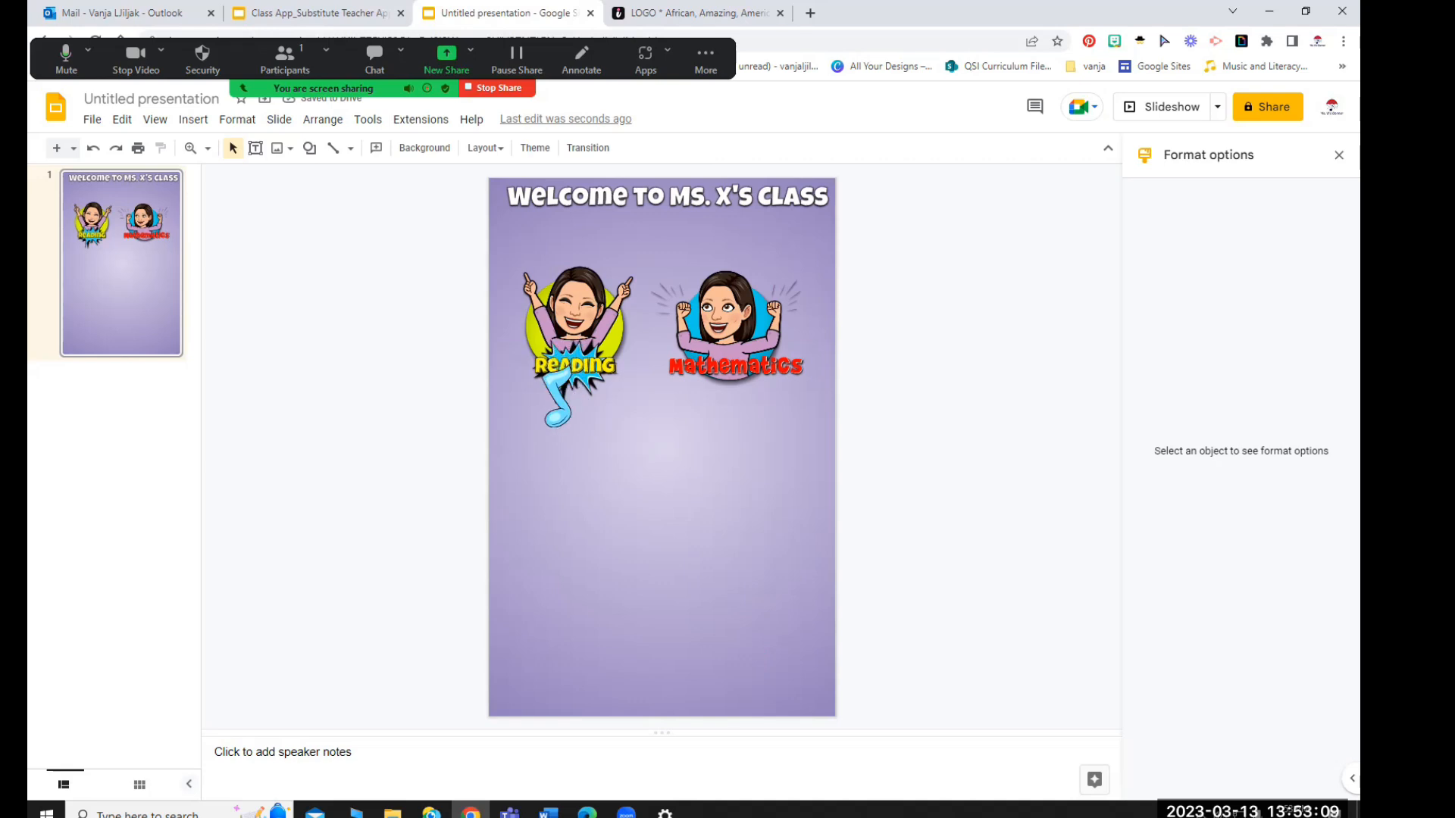
pyautogui.click(559, 362)
pyautogui.click(559, 318)
pyautogui.click(561, 461)
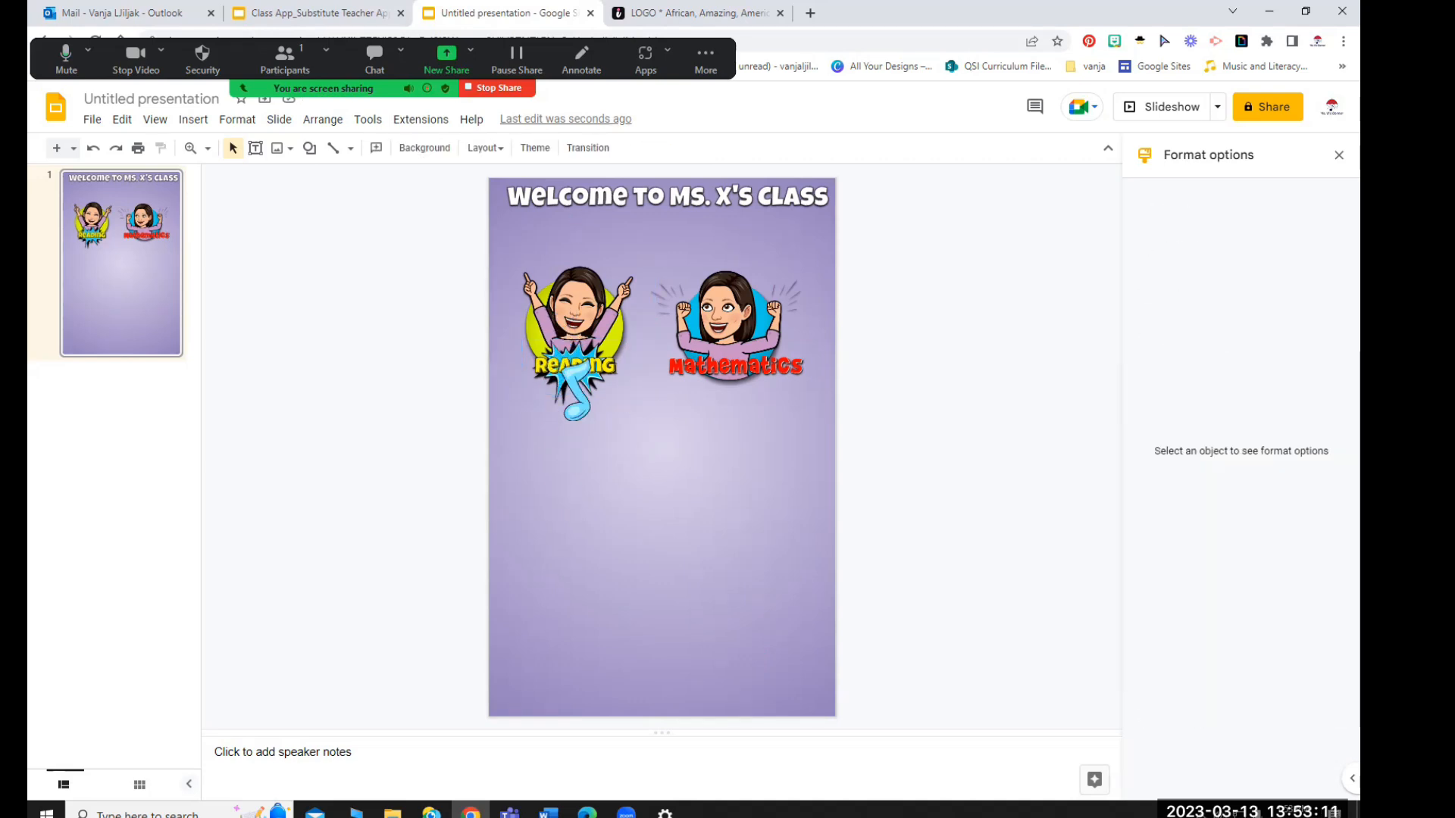
pyautogui.moveTo(561, 367); pyautogui.dragTo(561, 371)
pyautogui.click(555, 431)
pyautogui.click(549, 369)
pyautogui.press('Up')
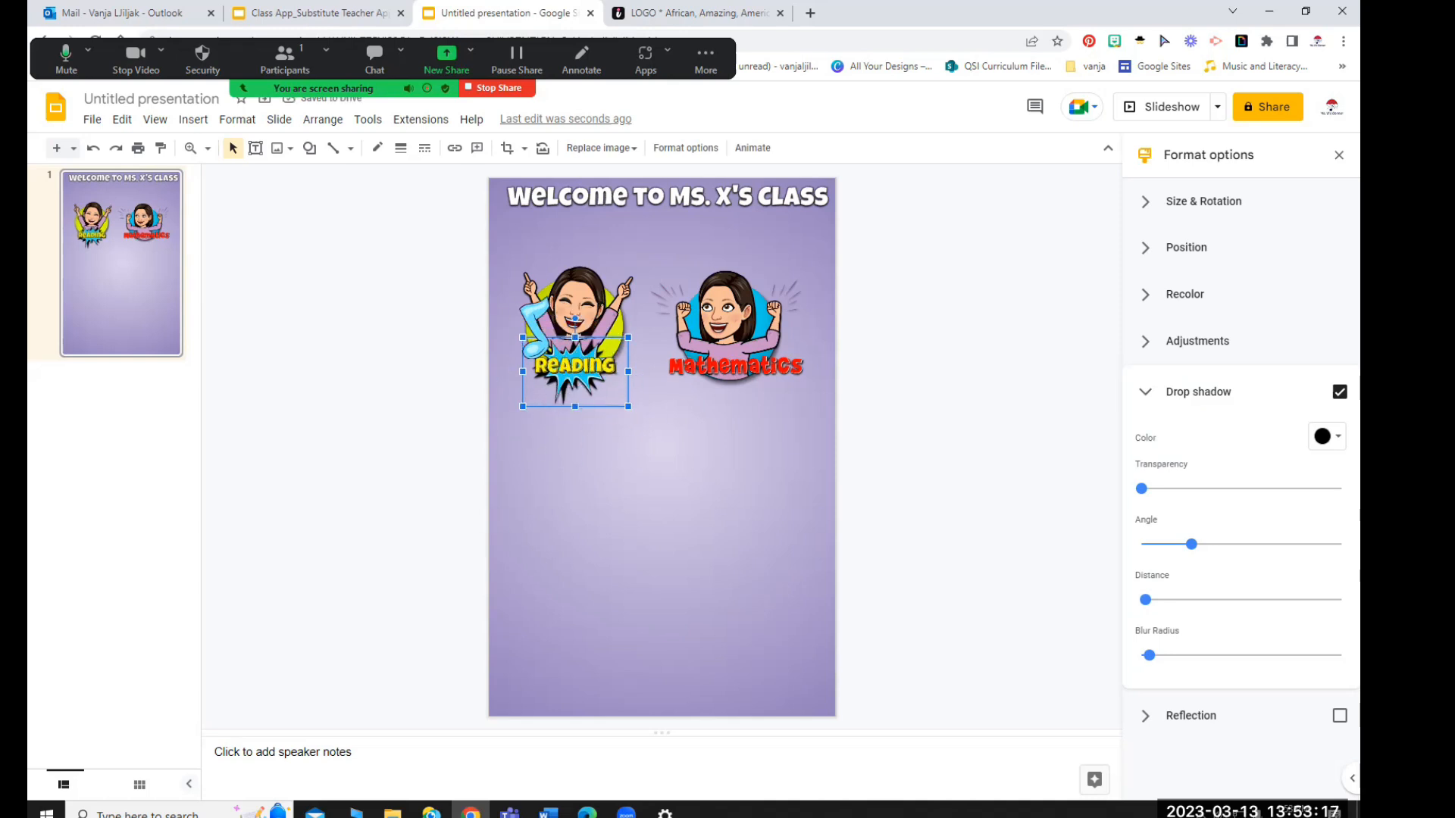
pyautogui.click(972, 375)
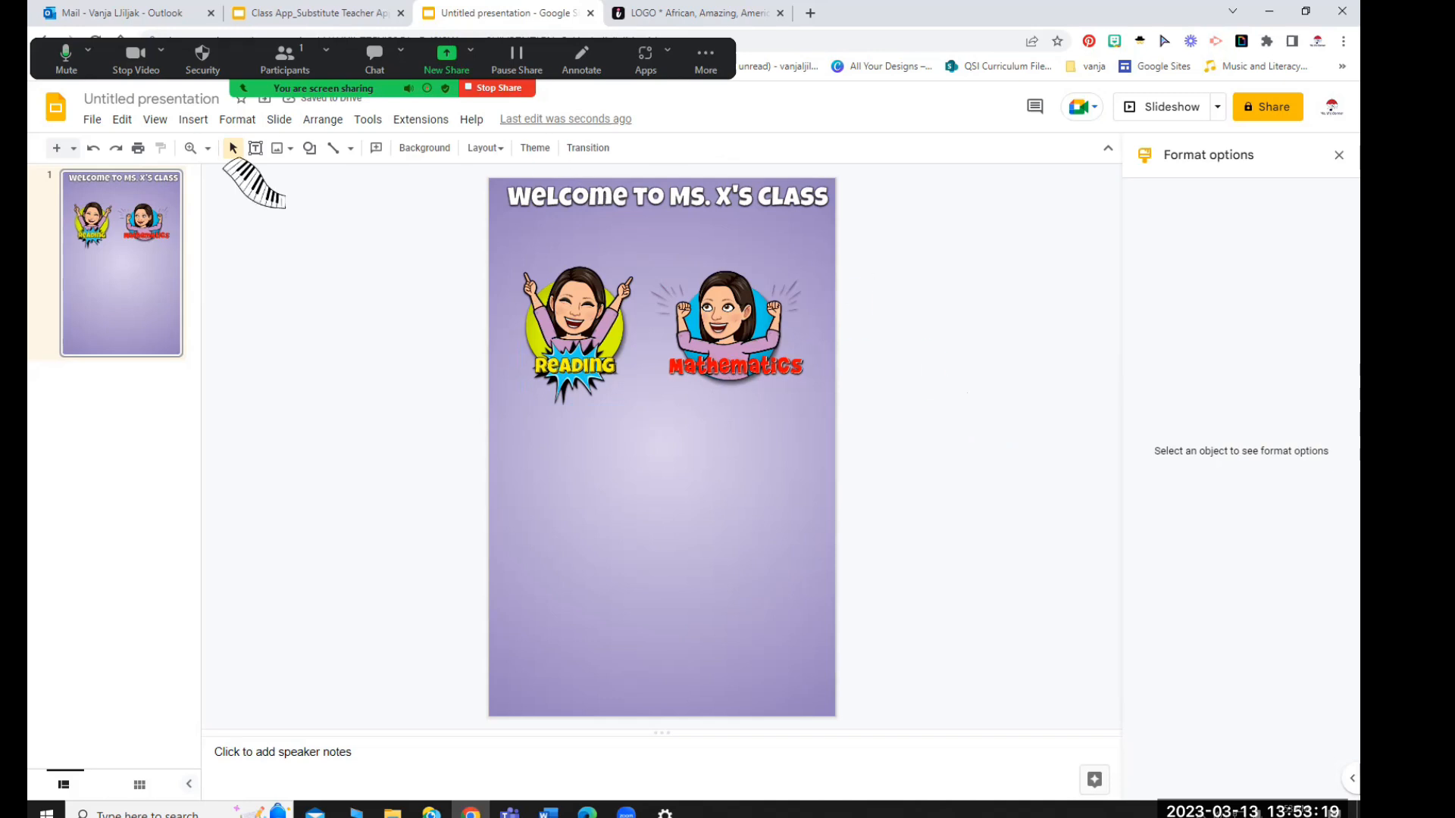
# Draw a rectangle shape that covers the entire slide
pyautogui.click(191, 121)
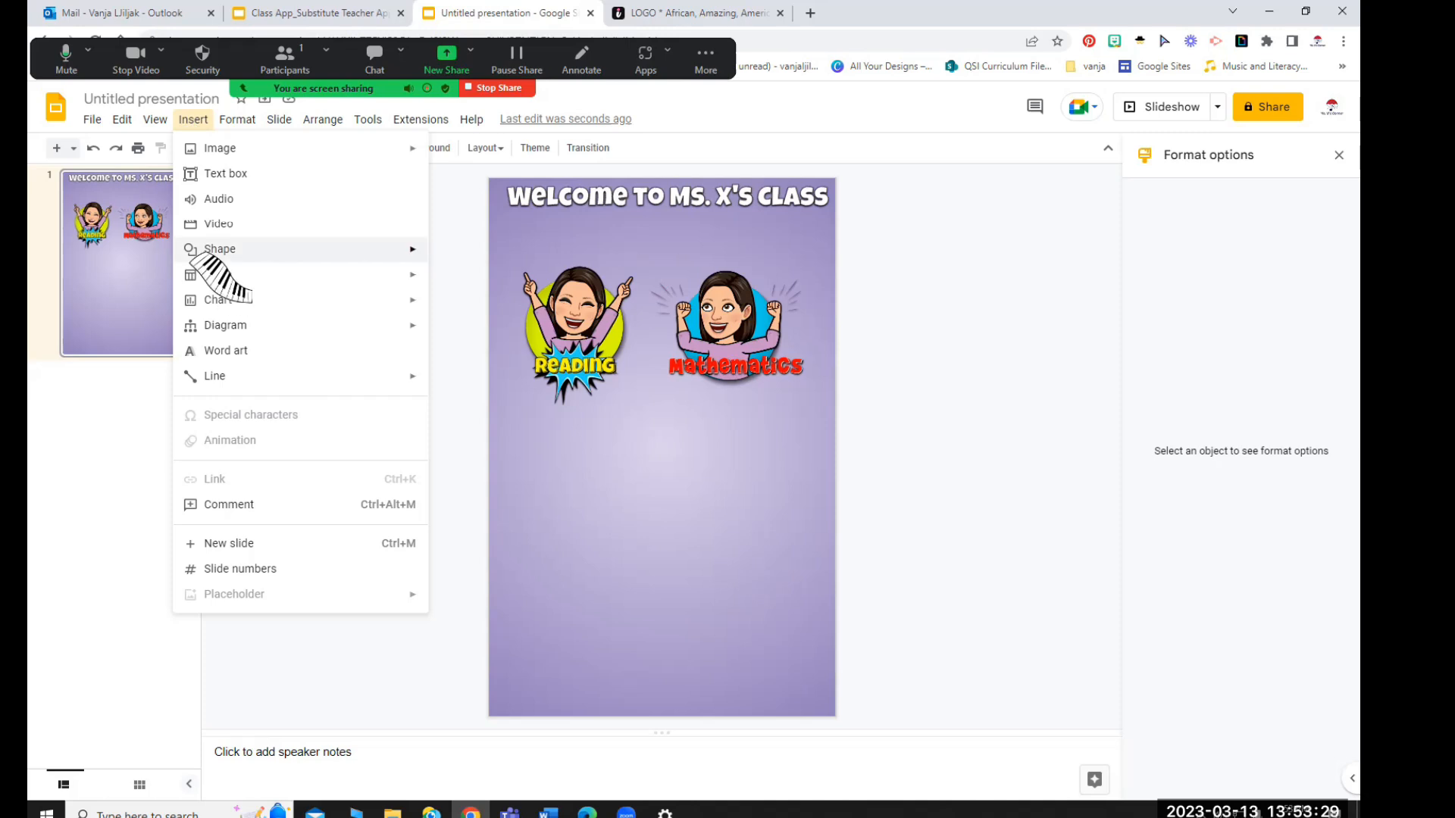
pyautogui.moveTo(219, 254)
pyautogui.moveTo(454, 258)
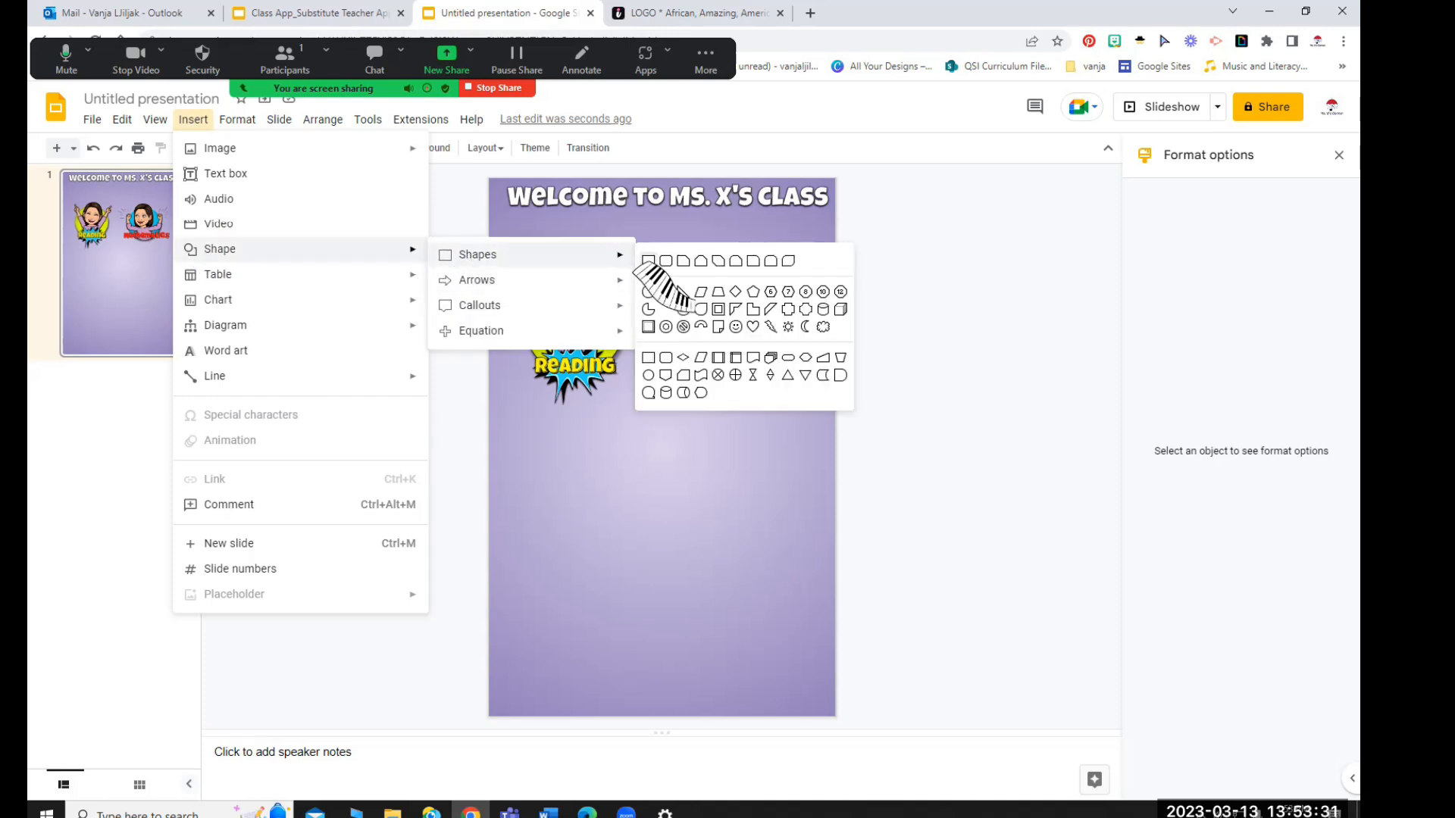
pyautogui.click(648, 285)
pyautogui.moveTo(488, 181); pyautogui.dragTo(523, 791)
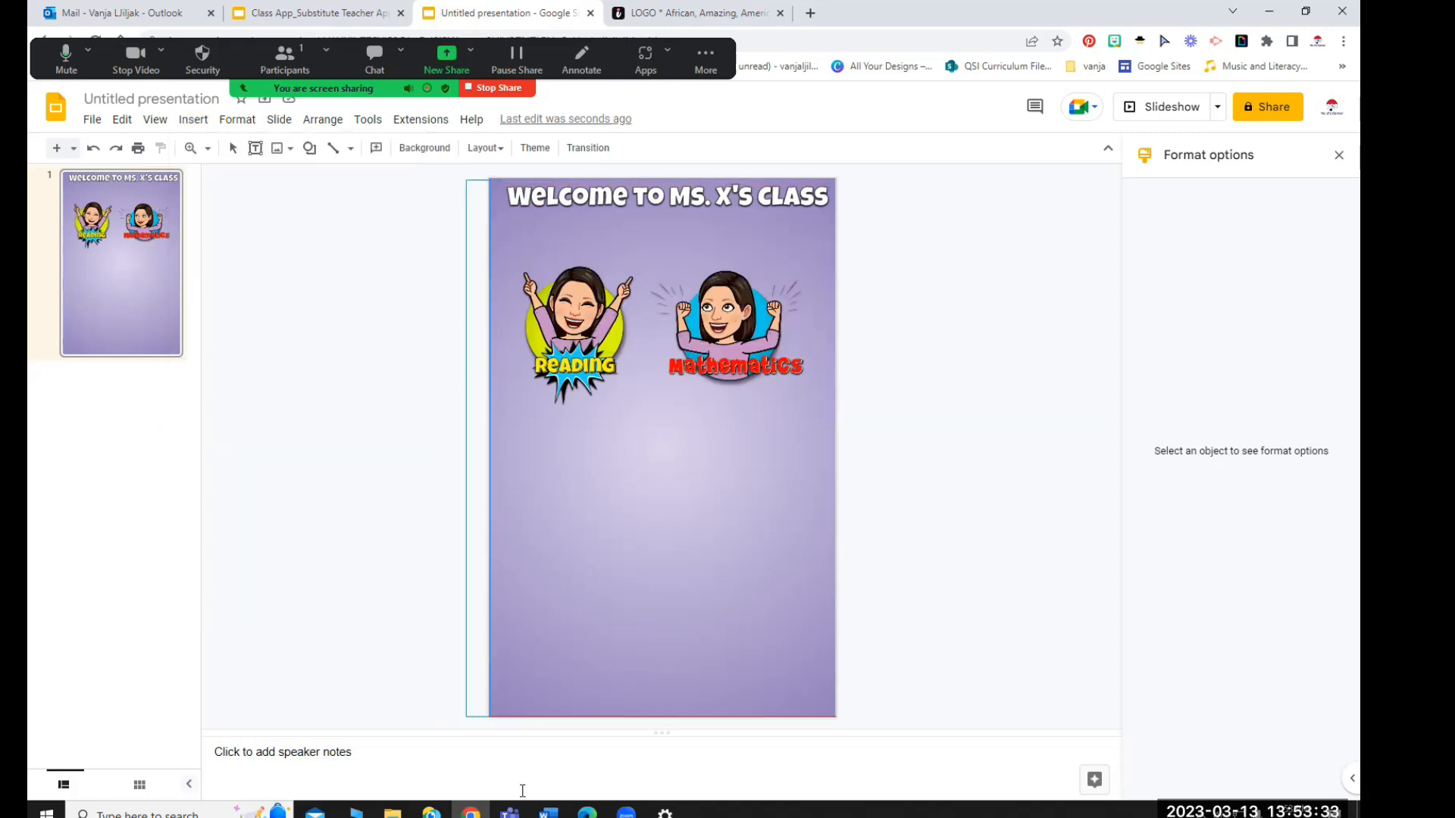
pyautogui.moveTo(805, 730); pyautogui.dragTo(835, 718)
# Make both the fill and the border of the full-slide rectangle transparent
pyautogui.click(373, 148)
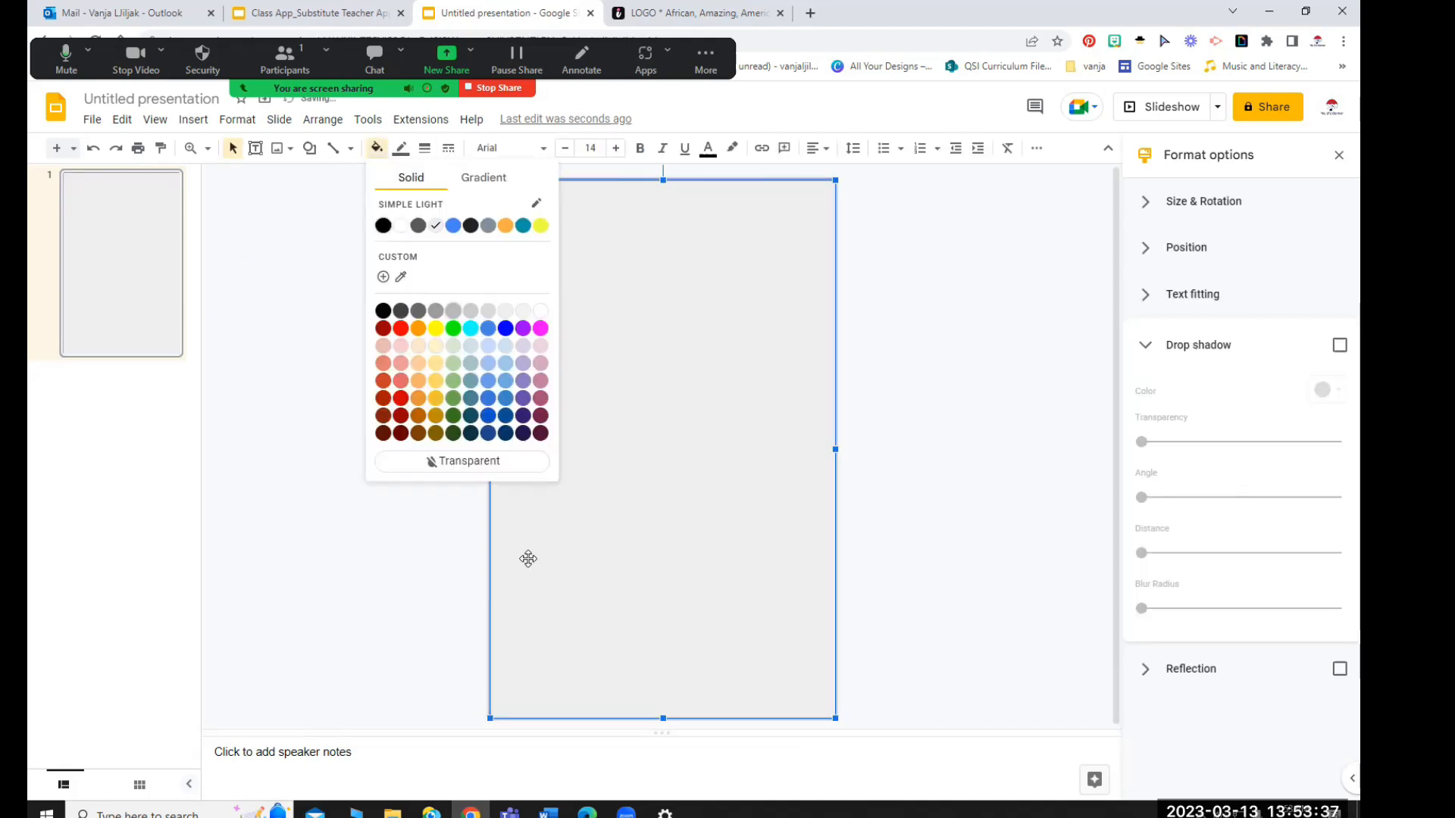
pyautogui.click(450, 461)
pyautogui.click(401, 148)
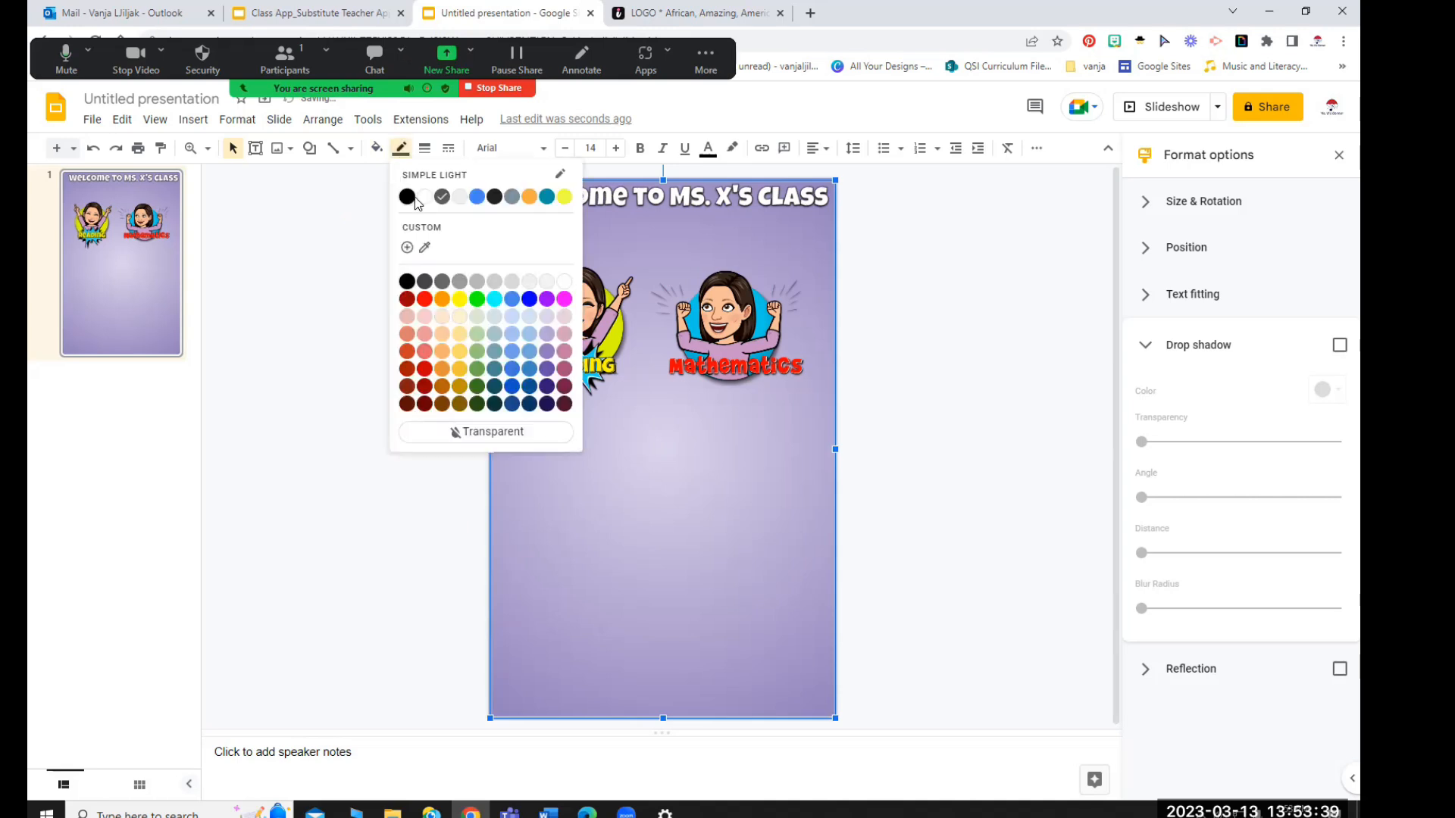
pyautogui.click(449, 428)
pyautogui.click(307, 326)
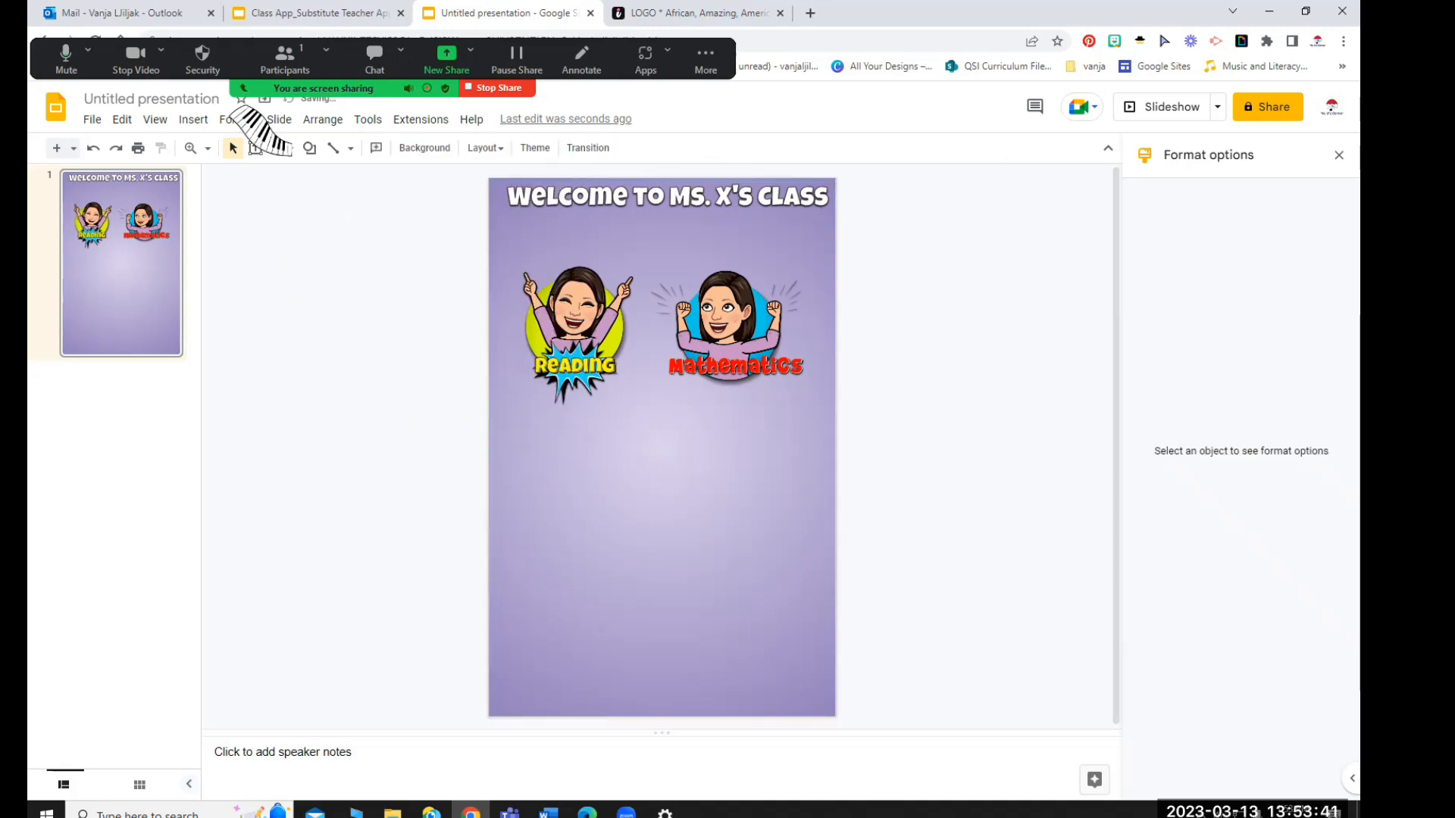
# Draw a rectangle shape that covers the Reading character and its logo
pyautogui.click(190, 120)
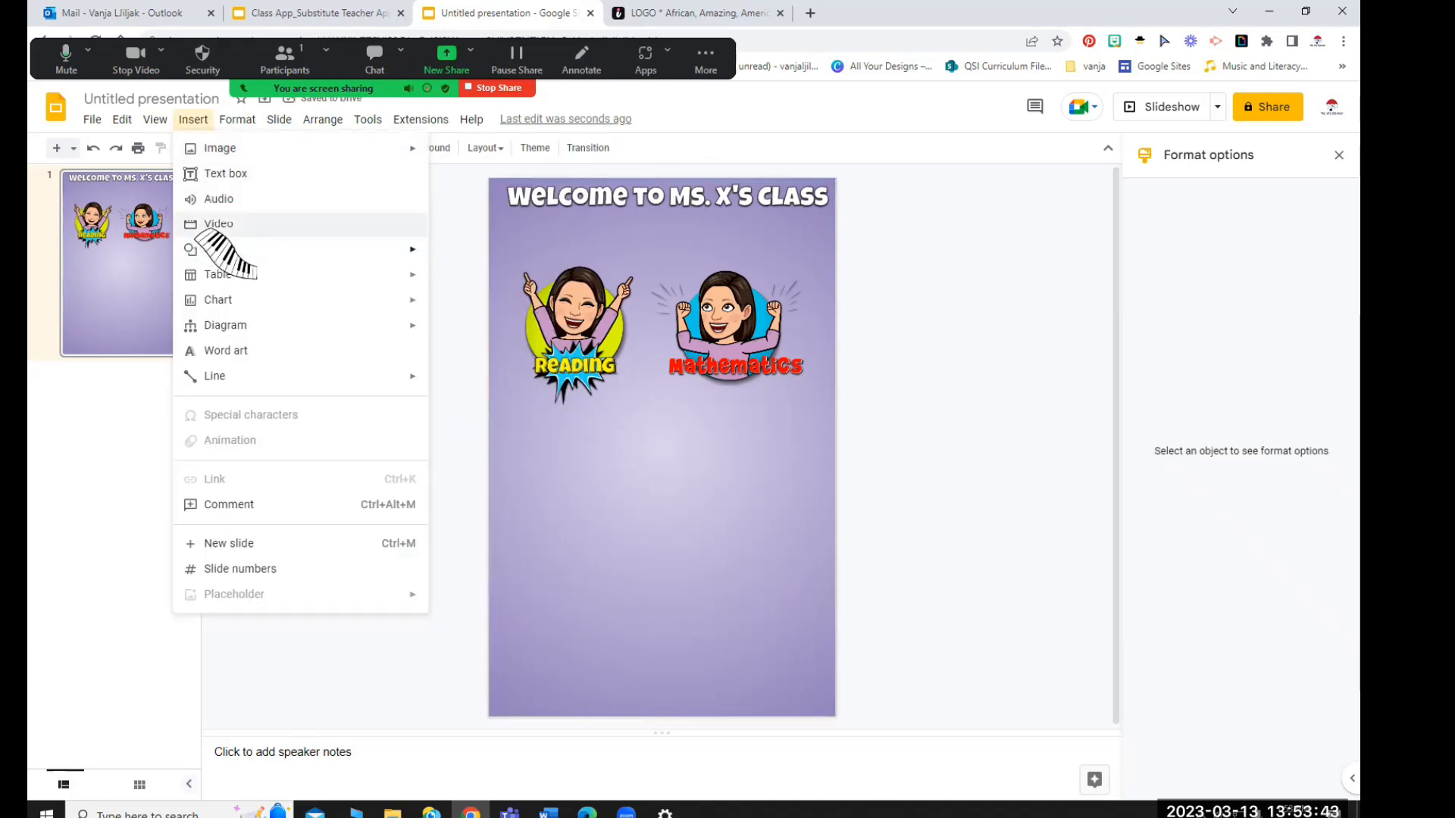
pyautogui.moveTo(198, 249)
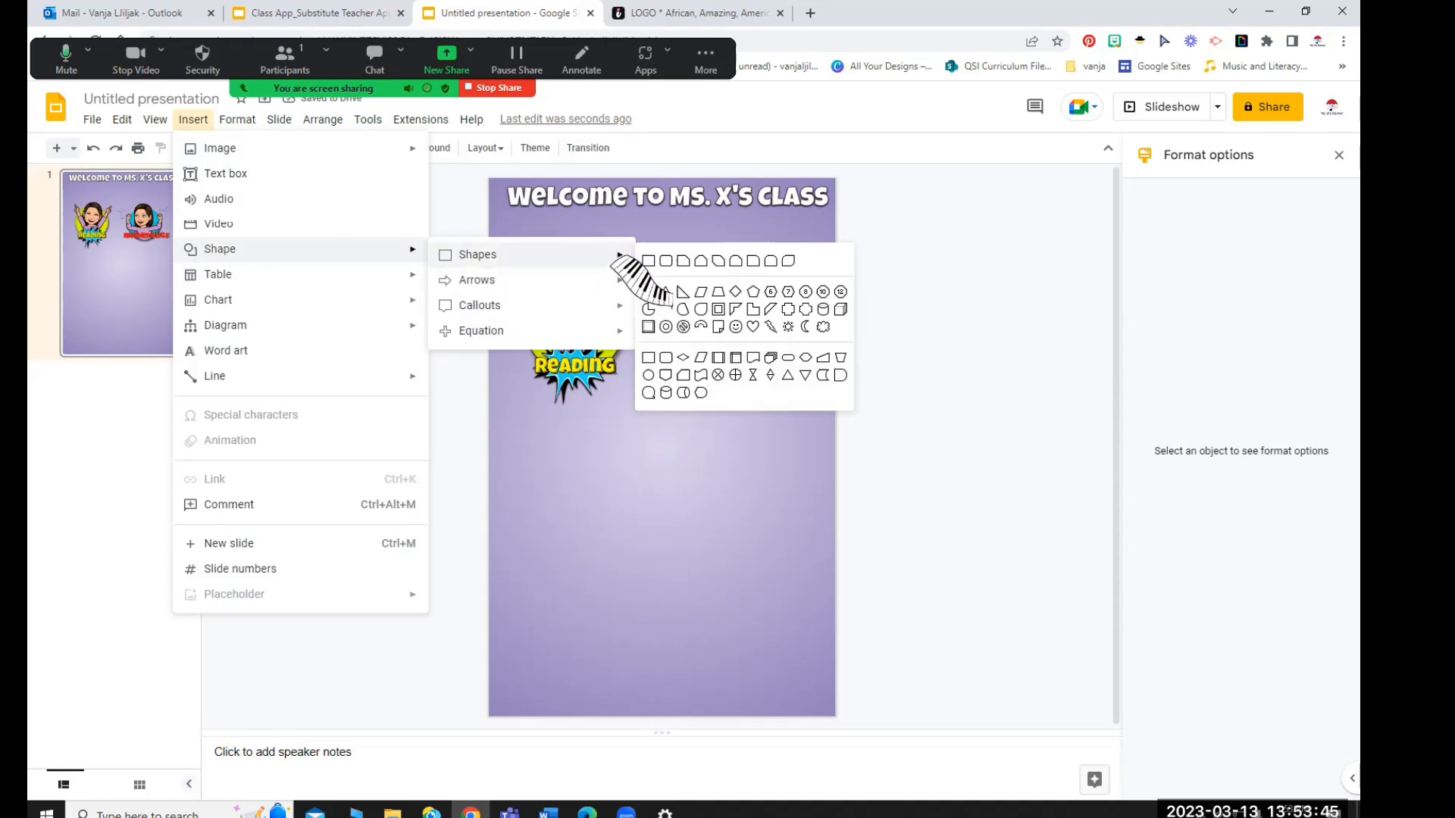
pyautogui.click(647, 260)
pyautogui.moveTo(571, 417); pyautogui.dragTo(641, 410)
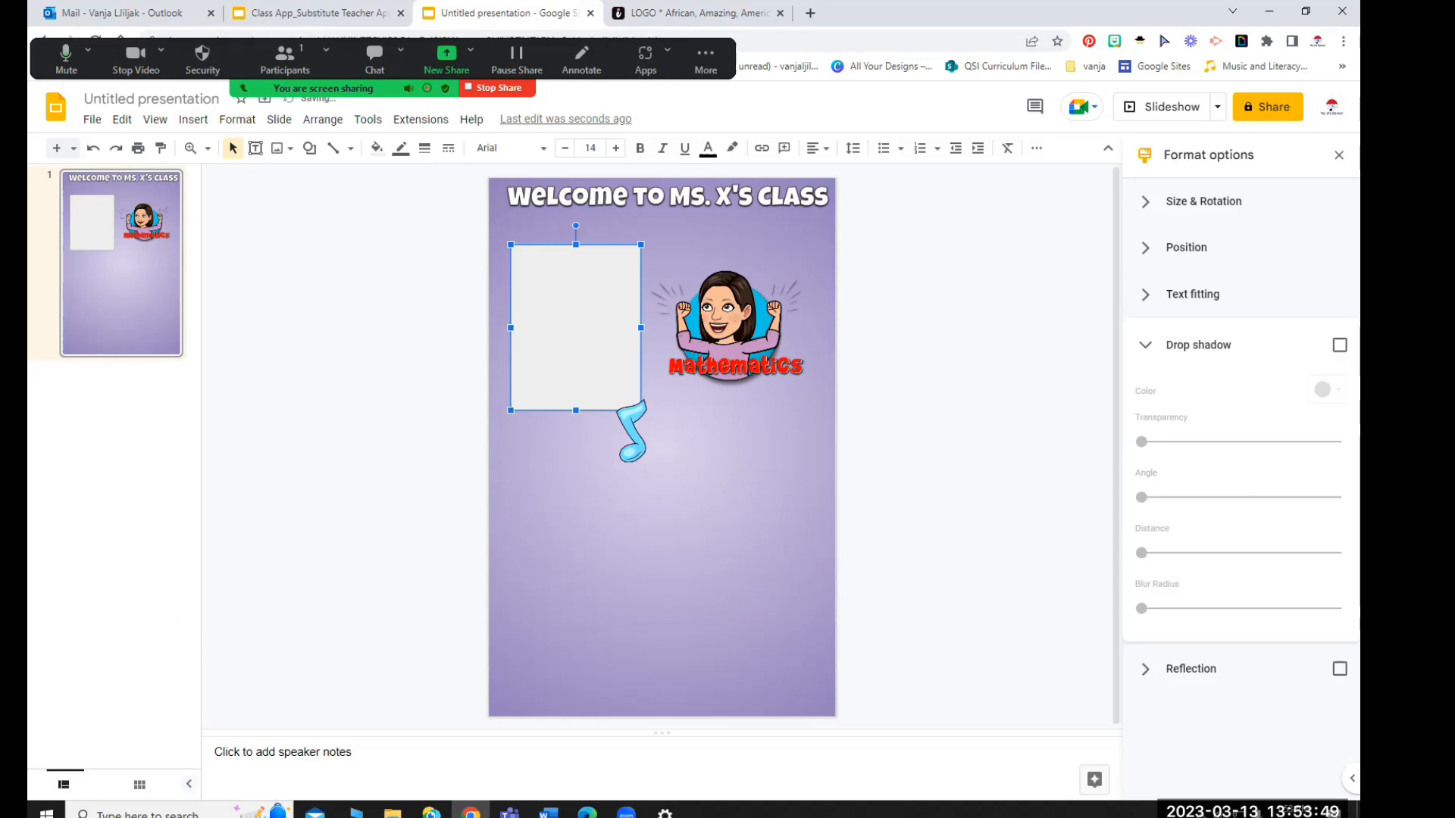
# Duplicate the rectangle by copying and pasting it, and place the copy over the Mathematics character
pyautogui.rightClick(596, 319)
pyautogui.click(594, 438)
pyautogui.rightClick(616, 456)
pyautogui.click(667, 382)
pyautogui.moveTo(694, 337); pyautogui.dragTo(761, 349)
pyautogui.click(910, 336)
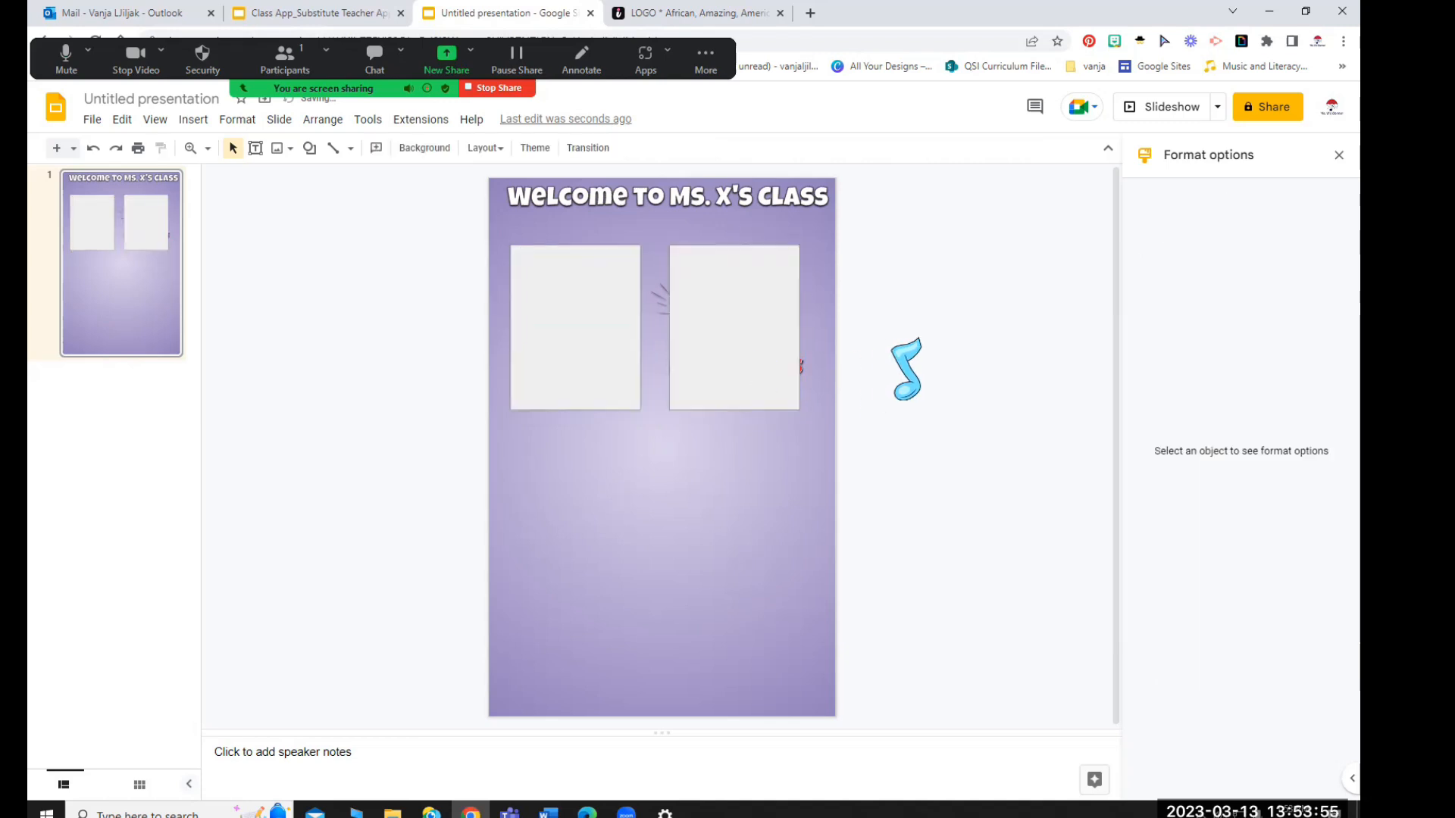
# Select the rectangles covering the Reading and Mathematics characters
pyautogui.click(563, 322)
pyautogui.click(712, 326)
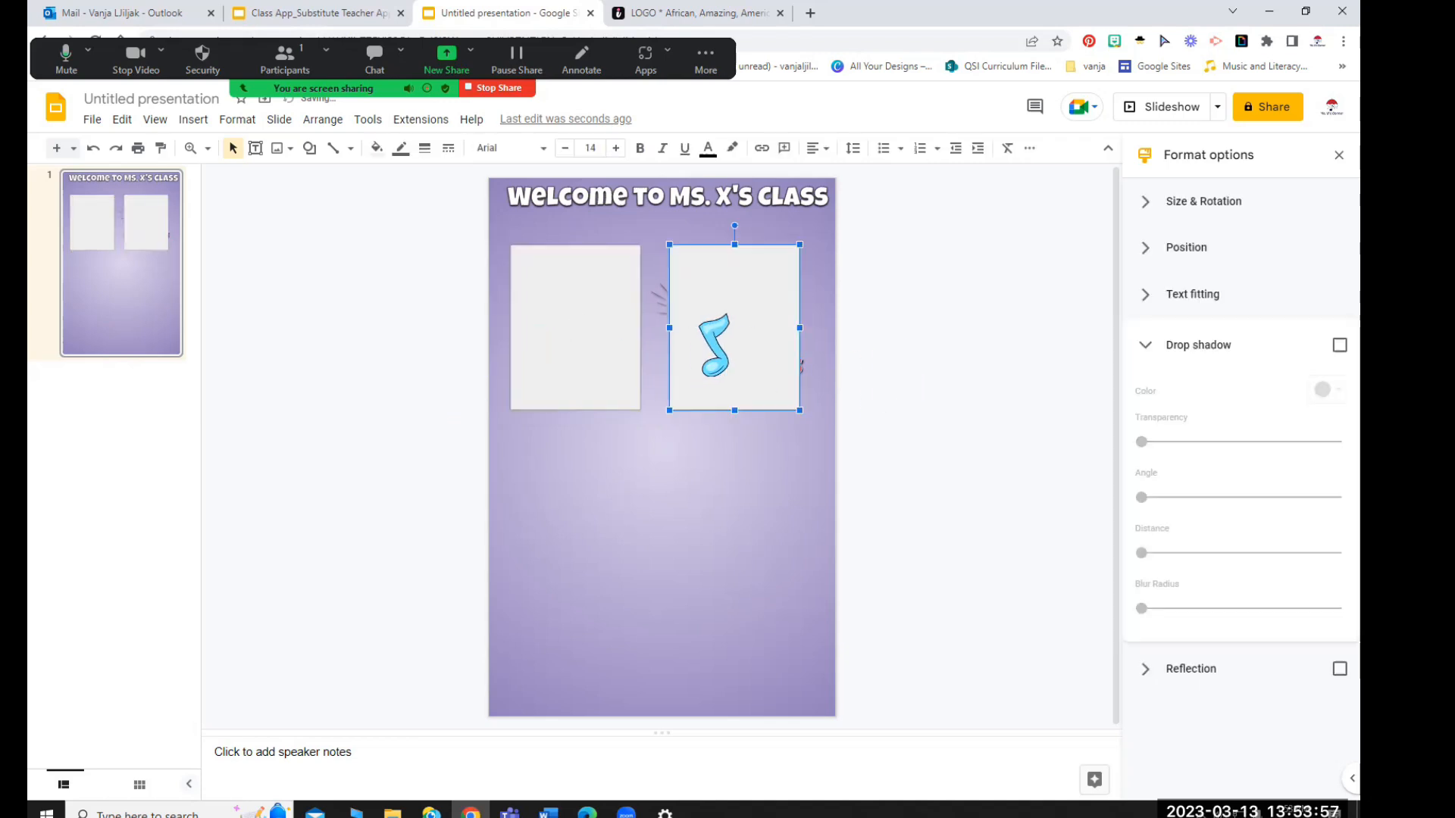